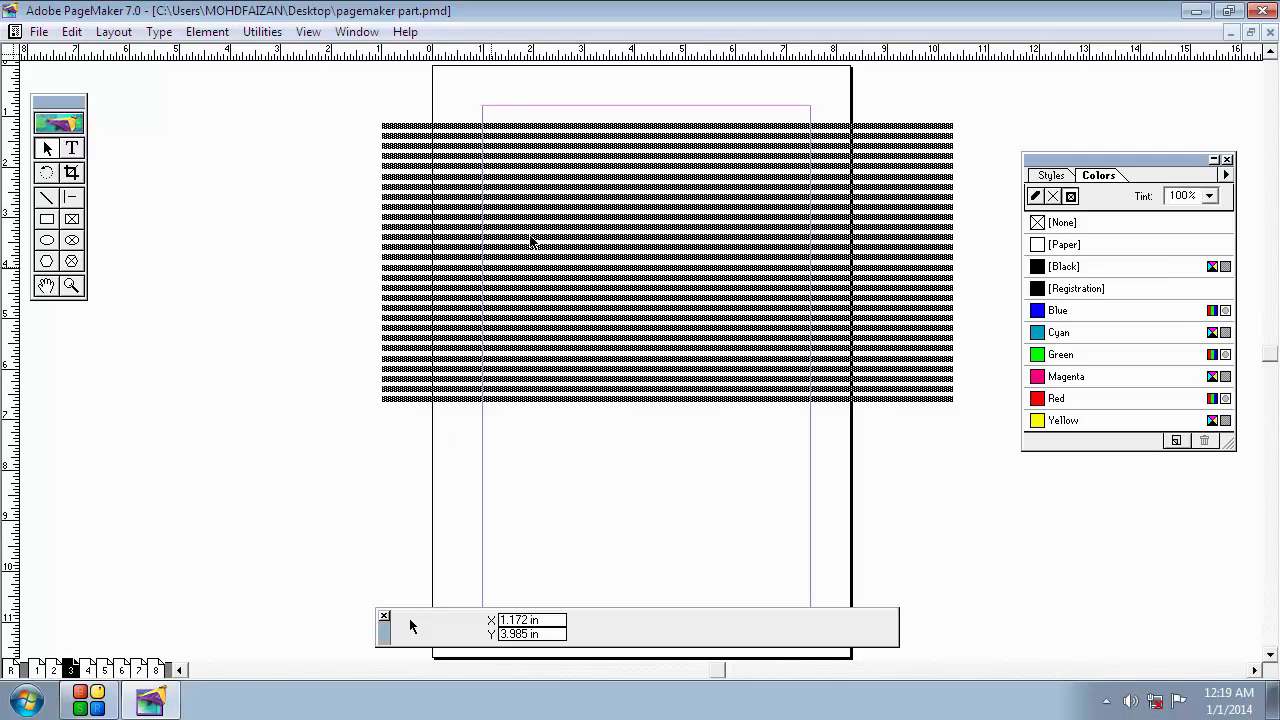
Show the text block on page 3 at actual size from its beginning and look over the available type formatting commands
left_click(757, 217)
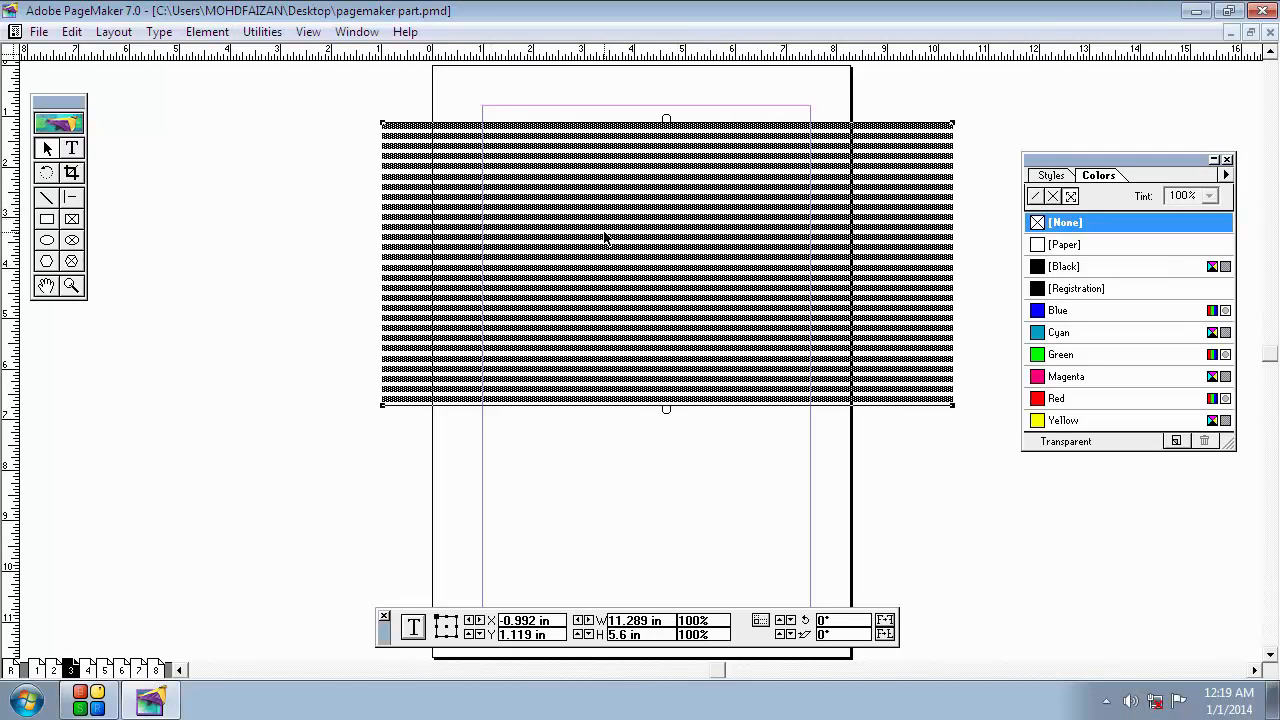
right_click(670, 440)
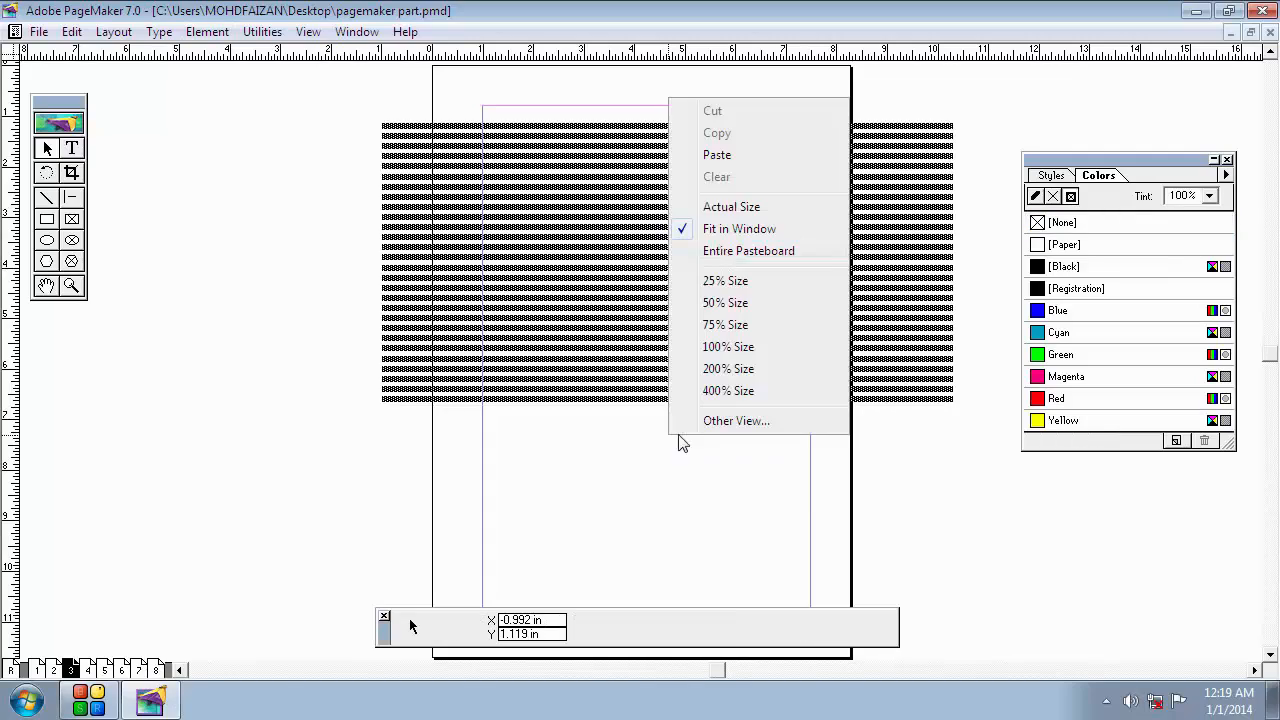
left_click(742, 217)
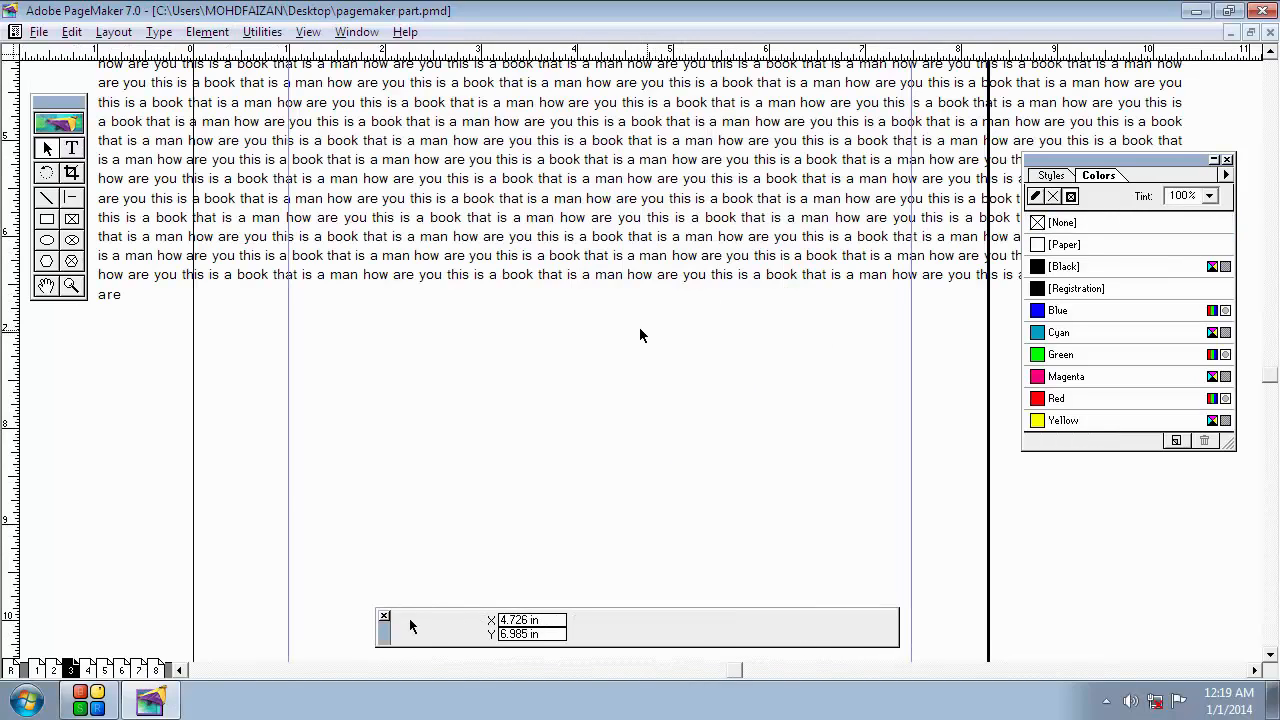
left_click_drag(638, 326, 647, 480)
left_click_drag(636, 305, 658, 419)
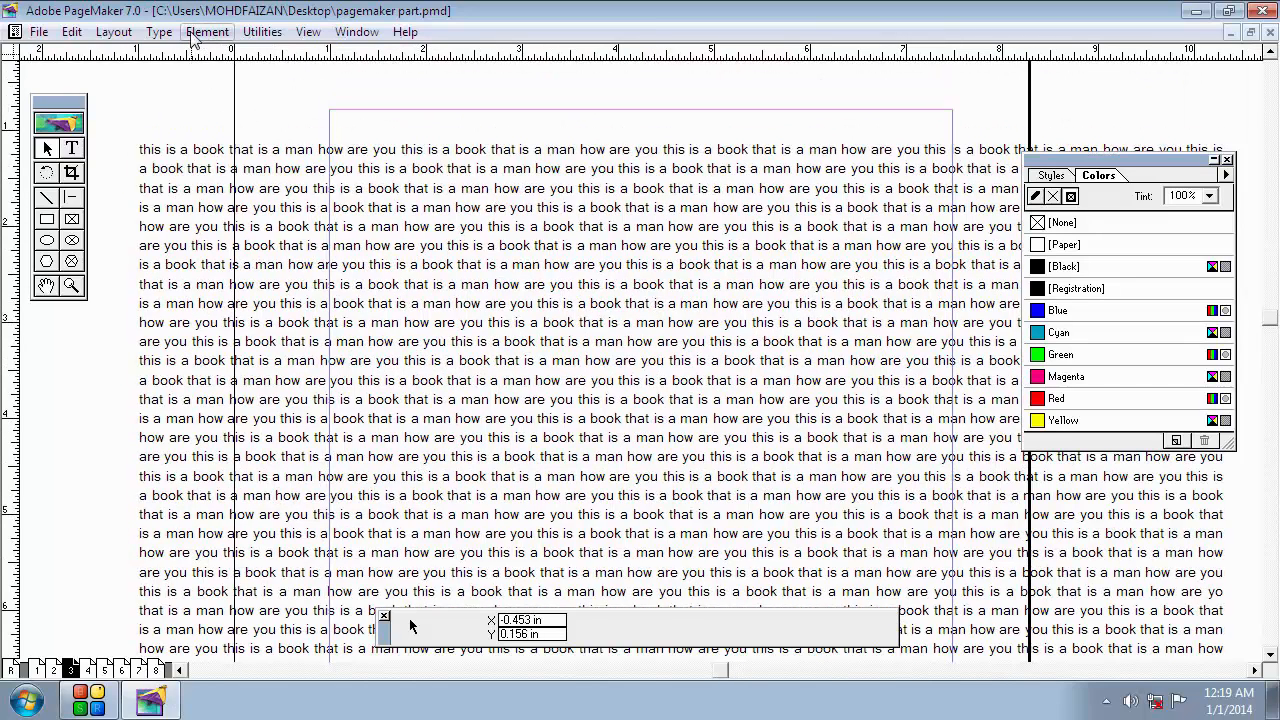
left_click(159, 31)
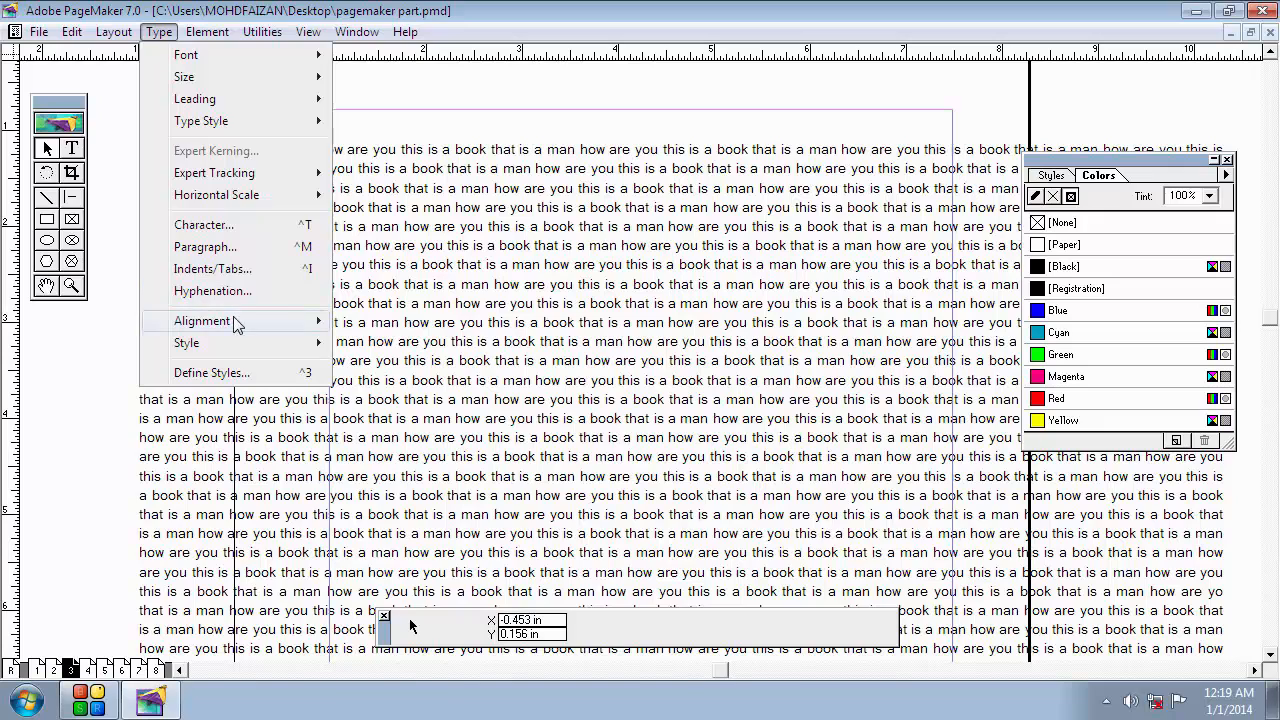
mouse_move(238, 324)
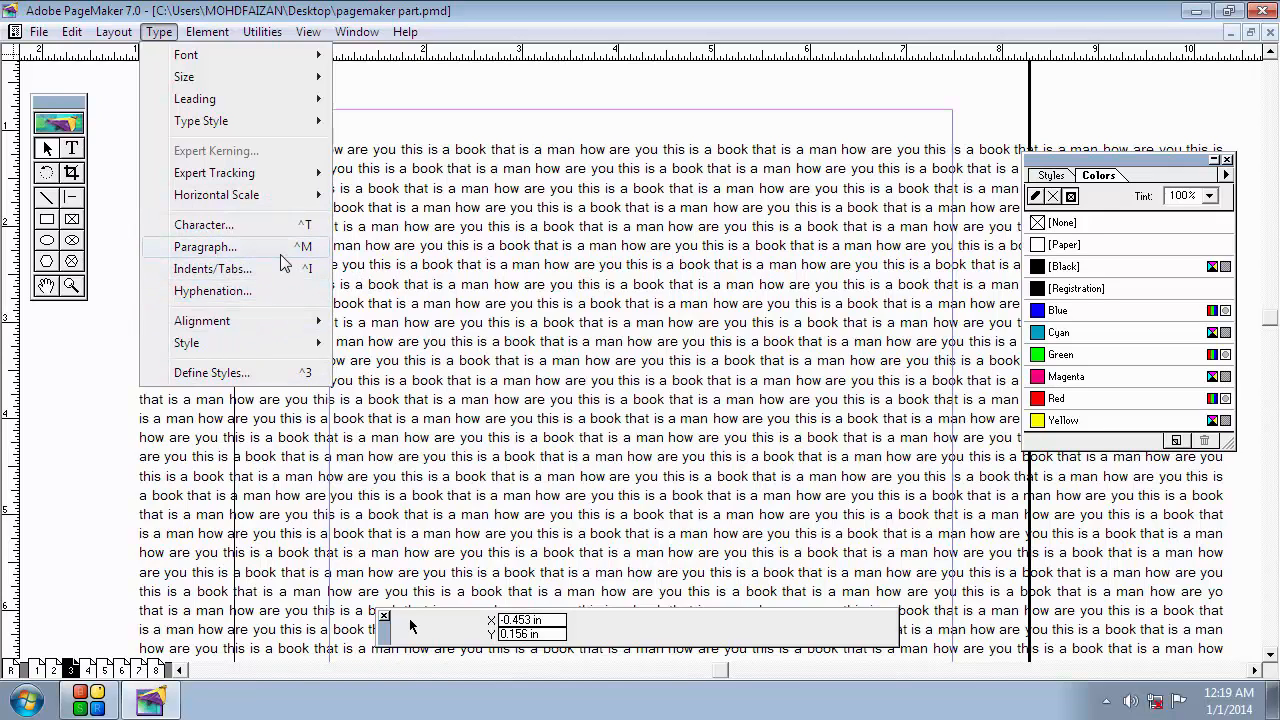
left_click(604, 270)
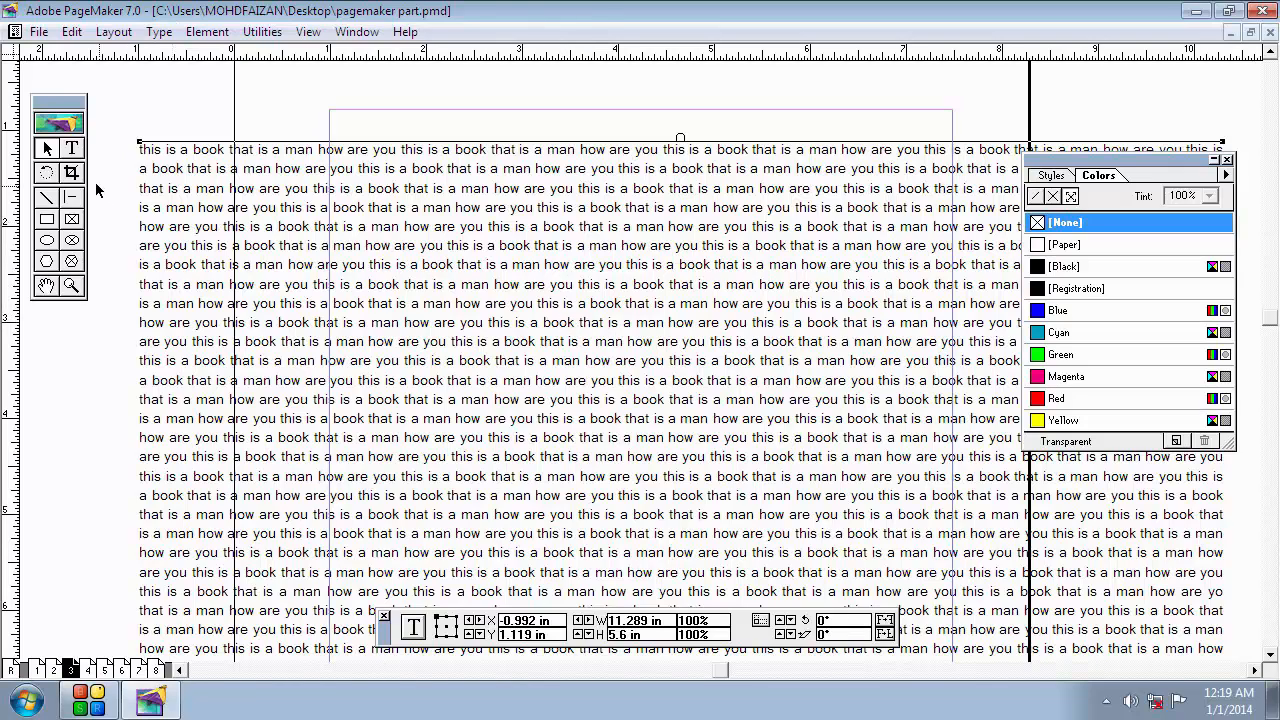
Select all the text in the text block with the Text tool
left_click(72, 148)
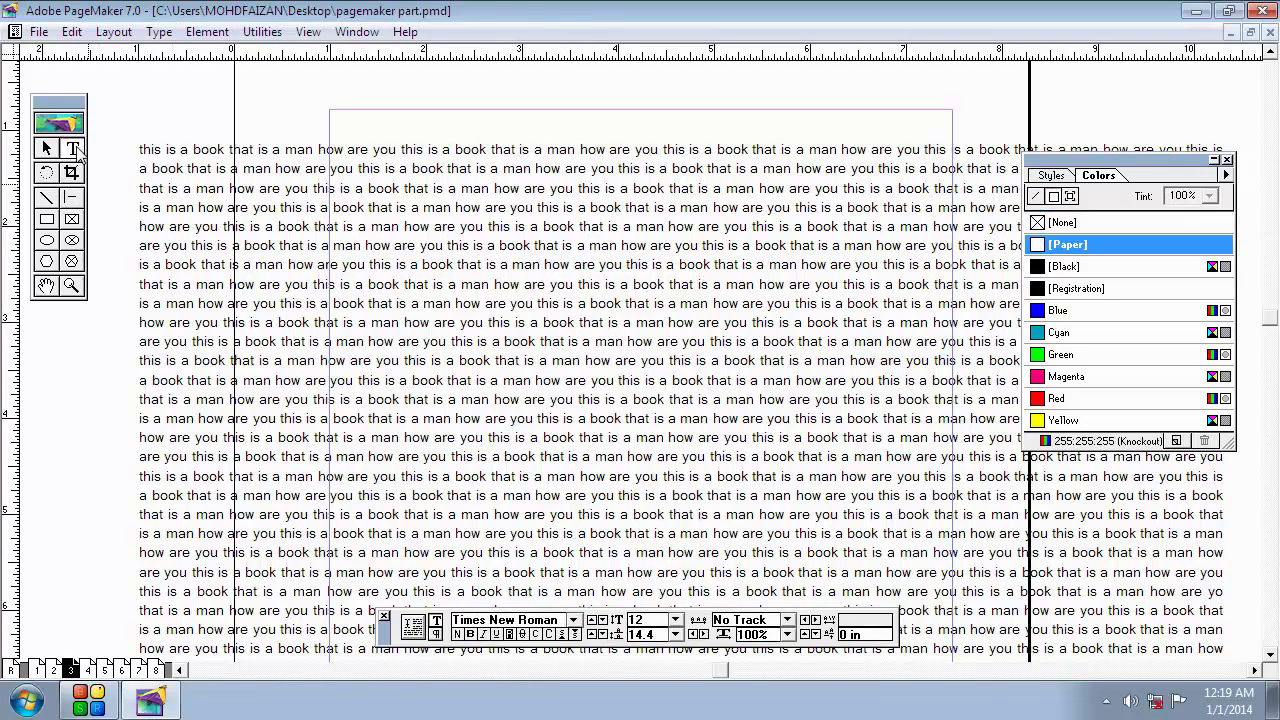
left_click(288, 193)
key("ctrl+a")
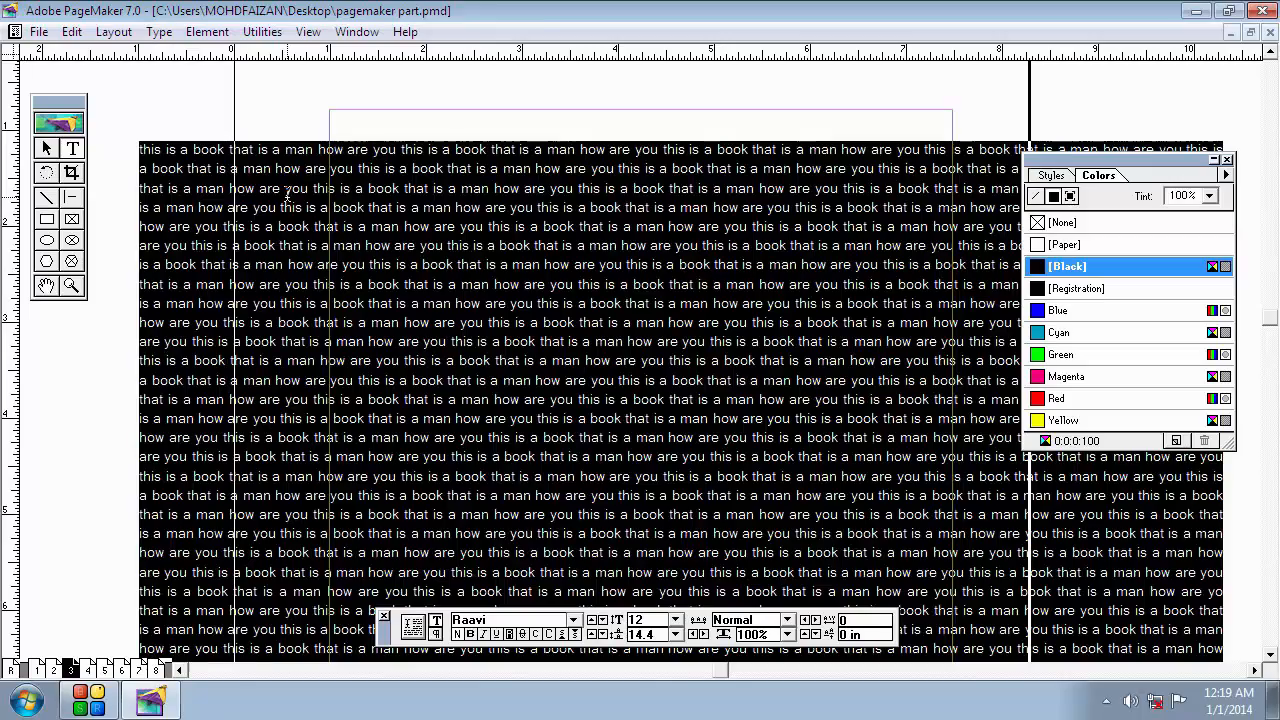
left_click(440, 212)
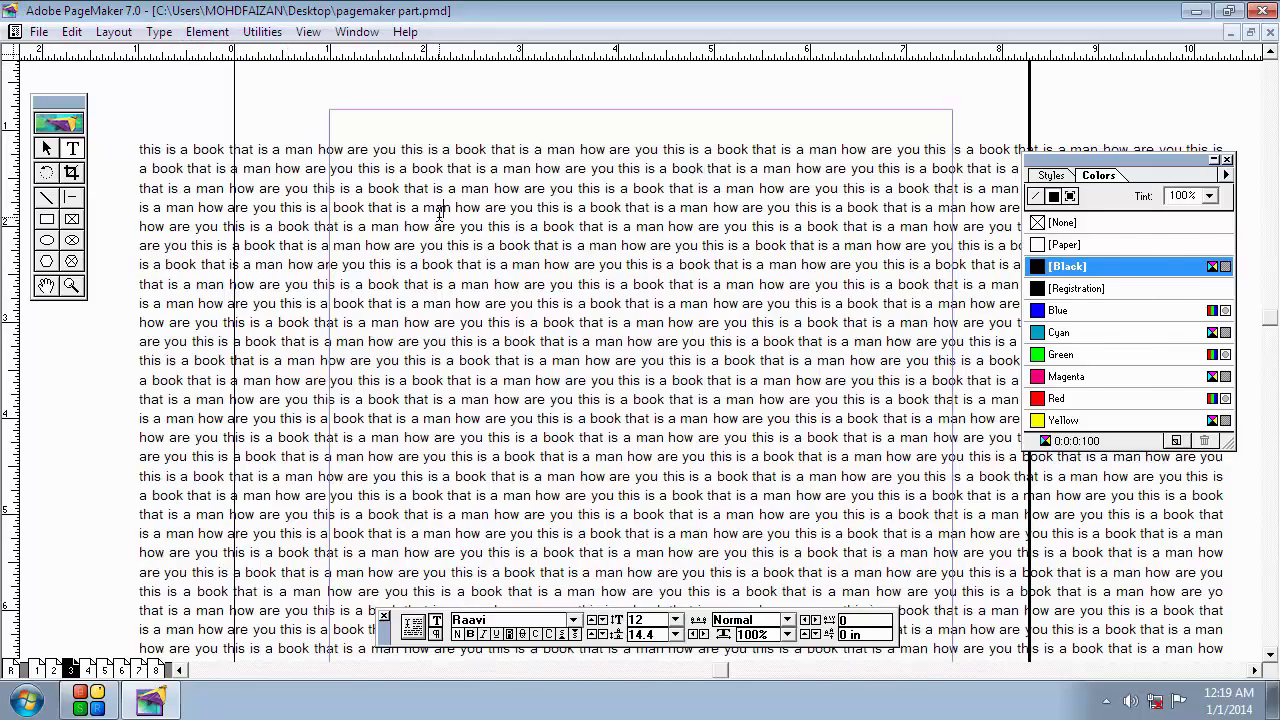
key("ctrl+a")
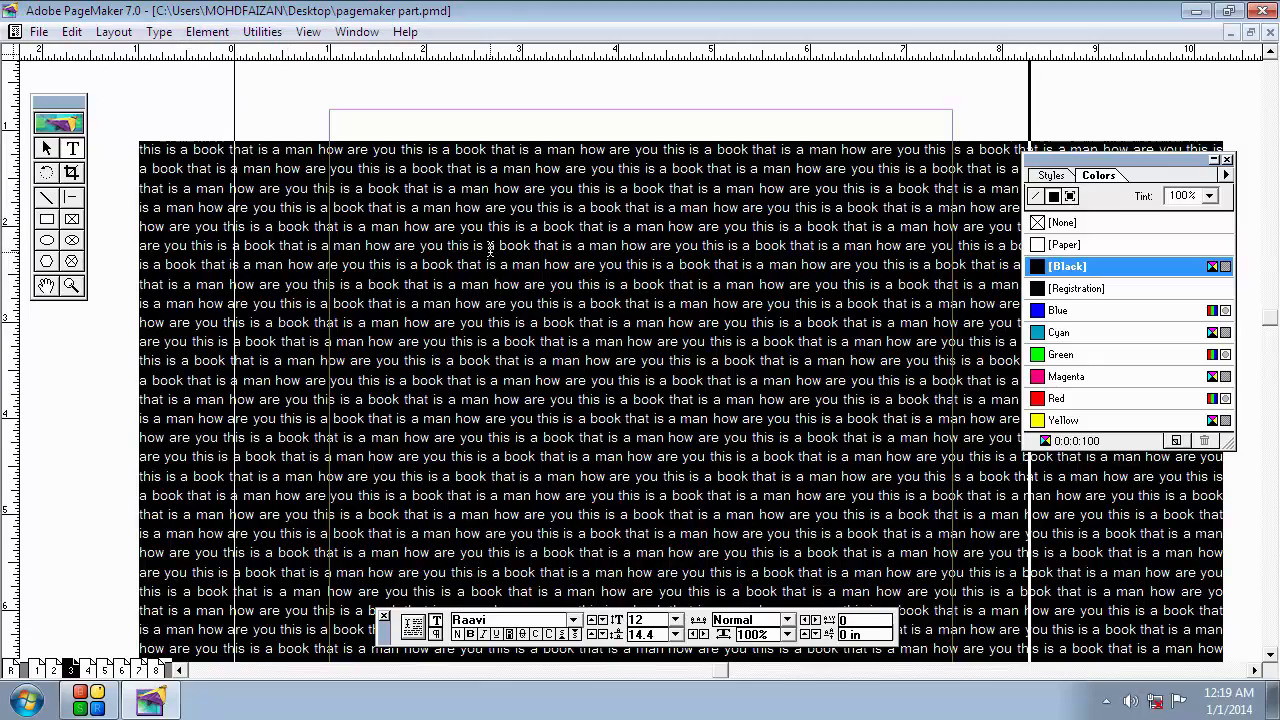
left_click(489, 247)
left_click_drag(614, 300, 140, 150)
left_click(462, 230)
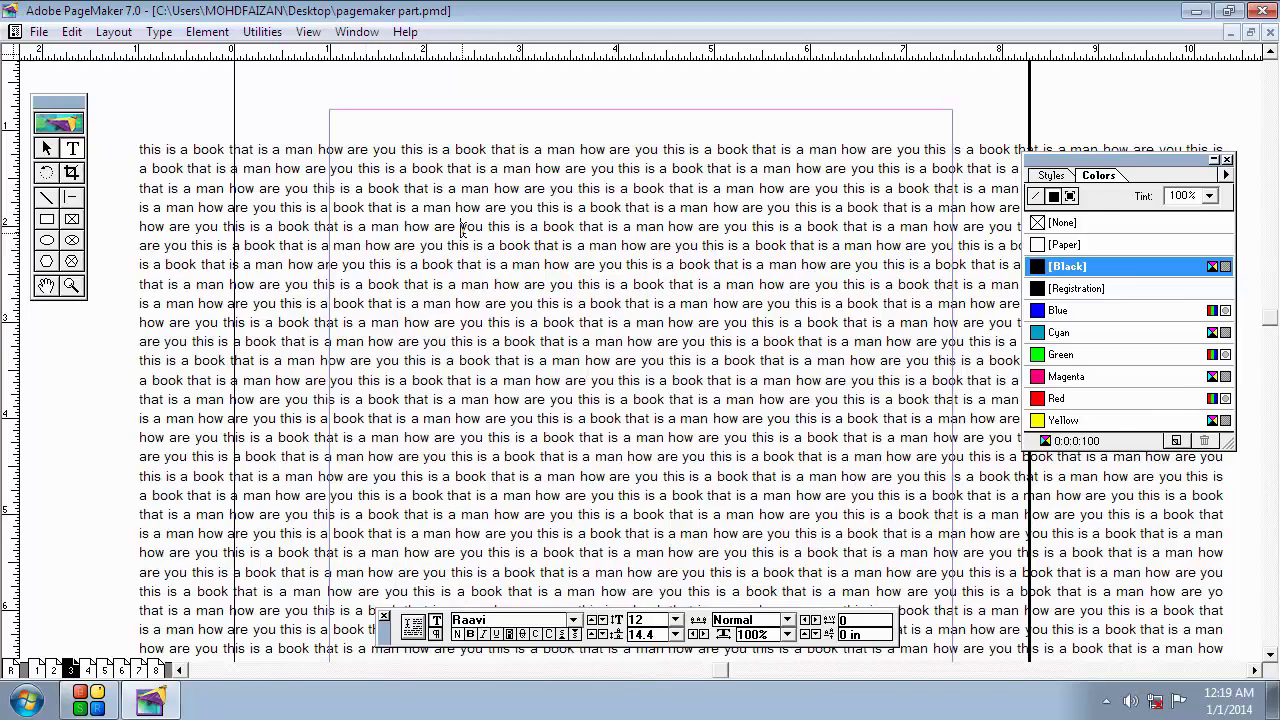
key("ctrl+a")
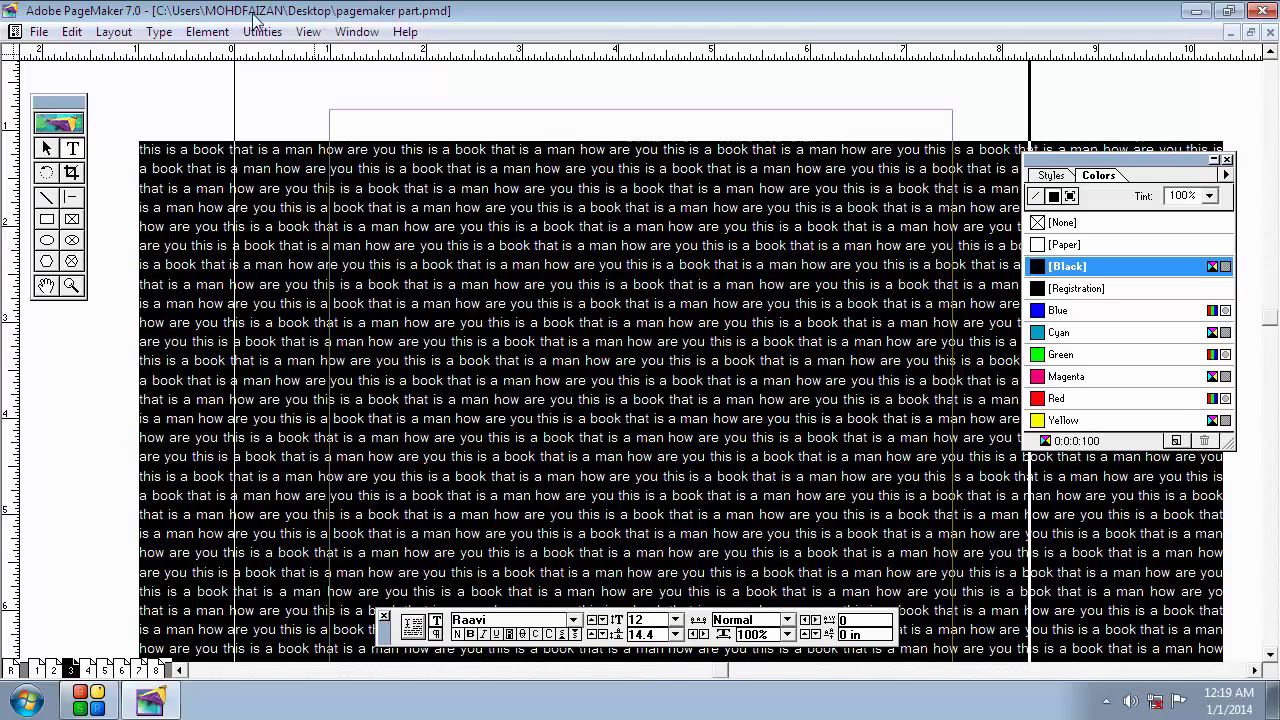
Open the Paragraph Specifications for the selected text and move the dialog aside
left_click(205, 32)
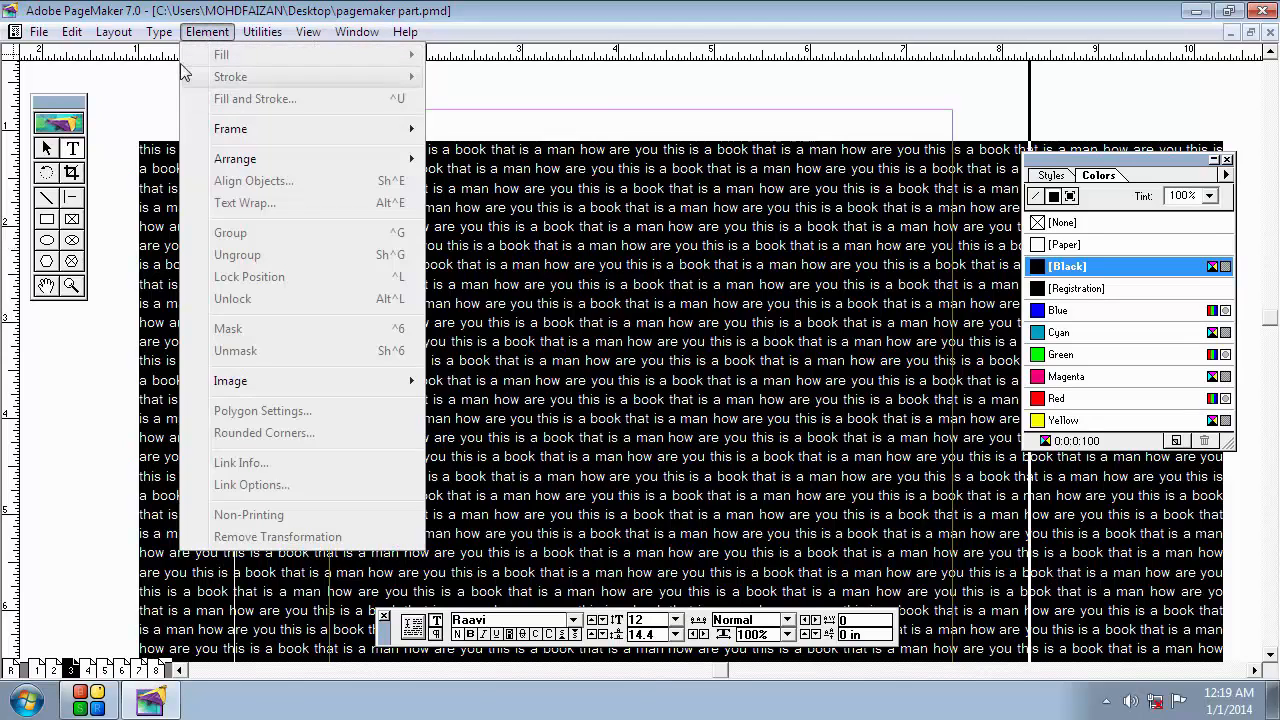
mouse_move(163, 36)
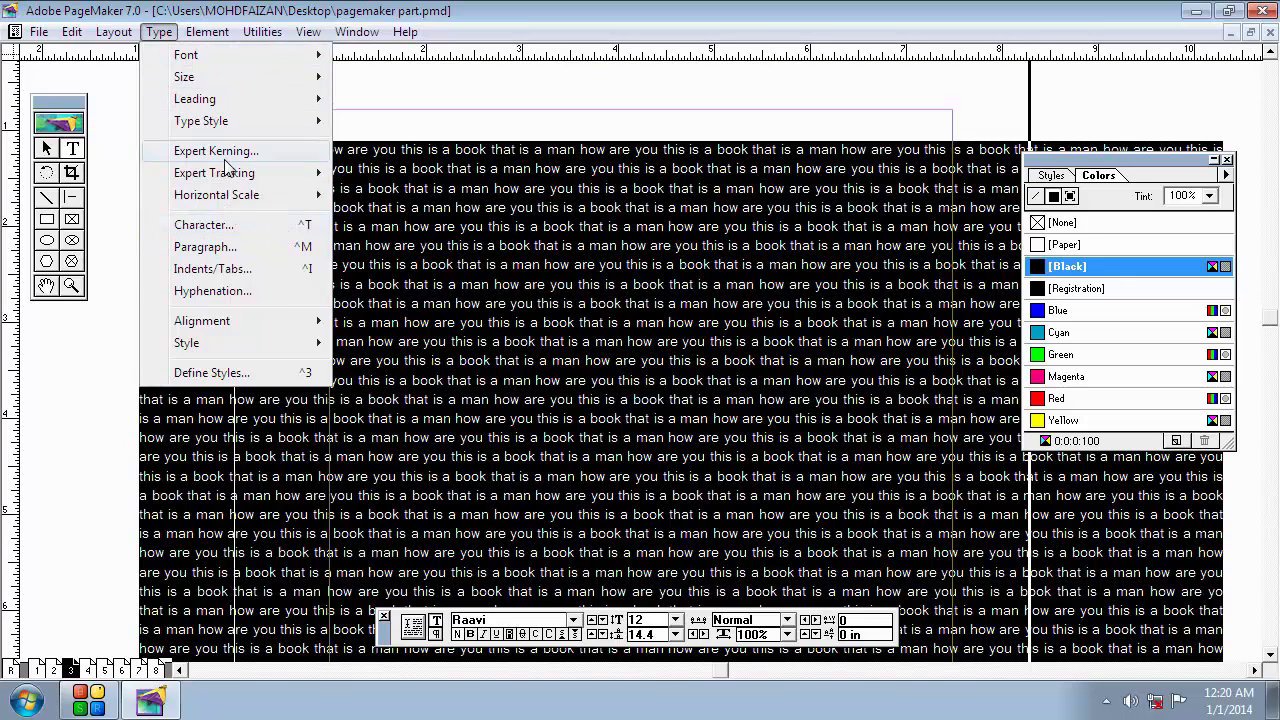
left_click(275, 247)
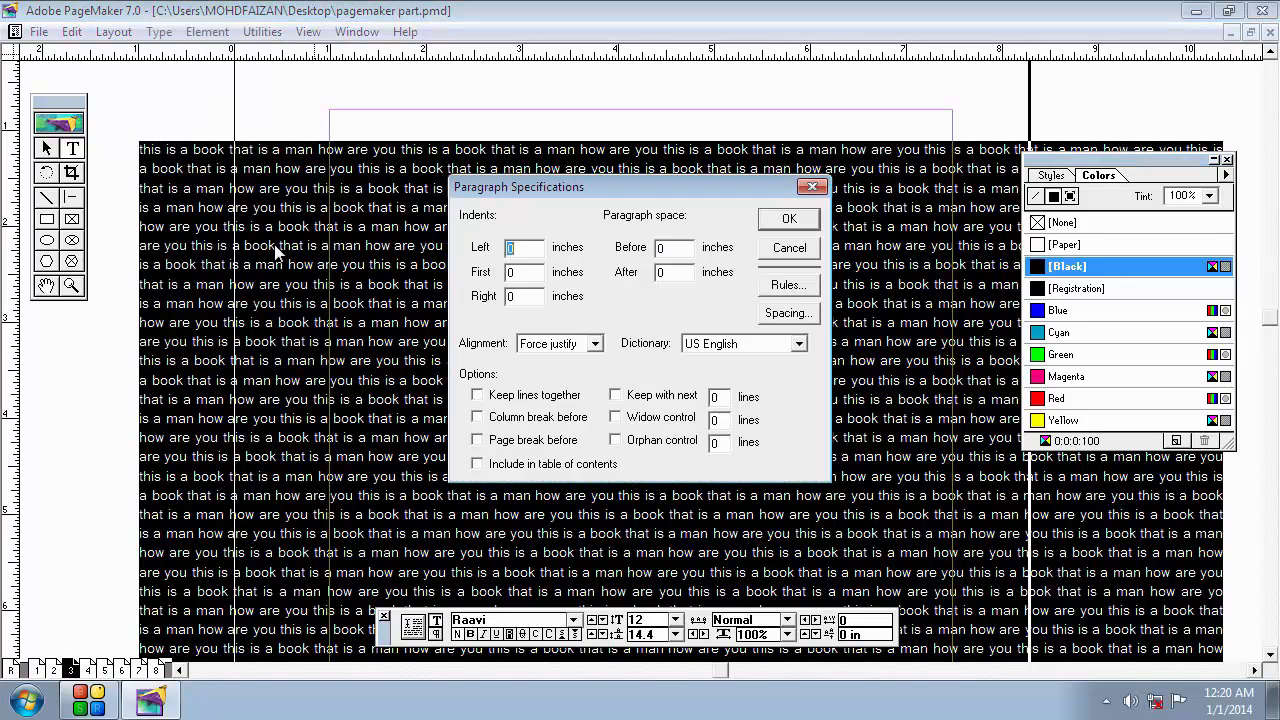
left_click_drag(708, 184, 798, 169)
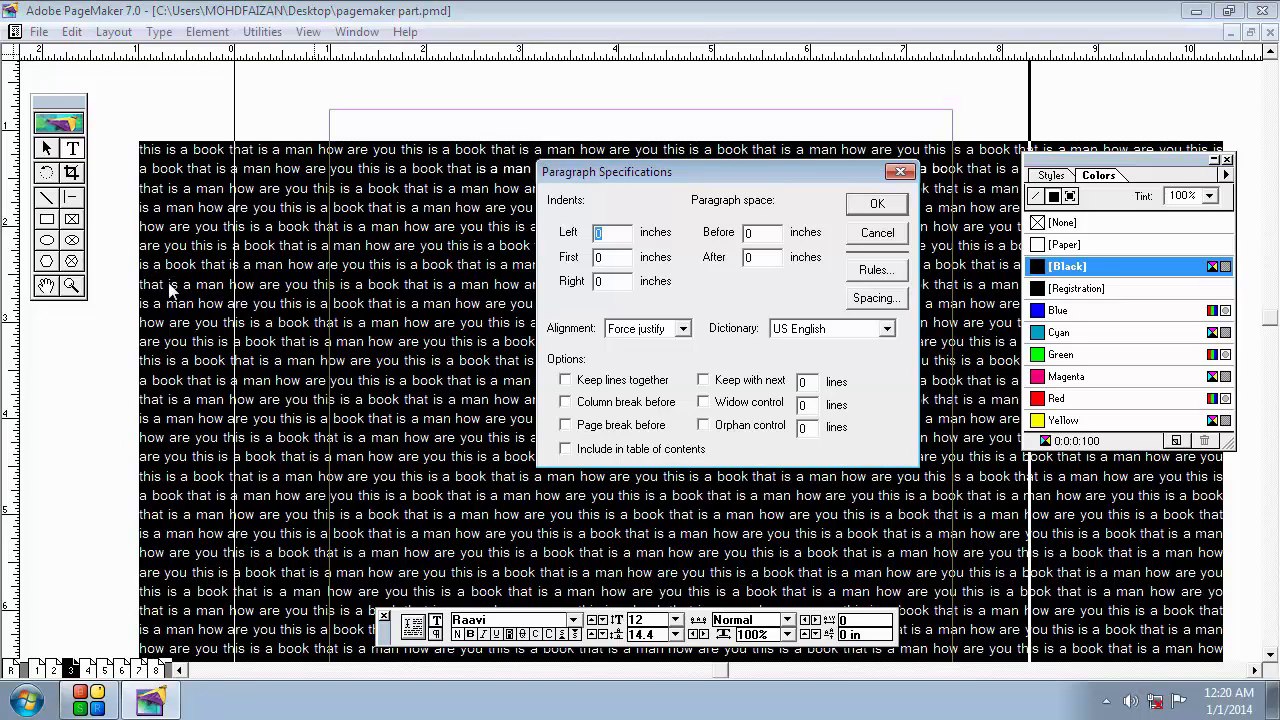
Apply paragraph indents of 1 inch left, 2 inches first line and 1 inch right, keeping the Force justify alignment
type("1")
double_click(603, 260)
type("2")
double_click(622, 284)
type("1")
left_click(682, 329)
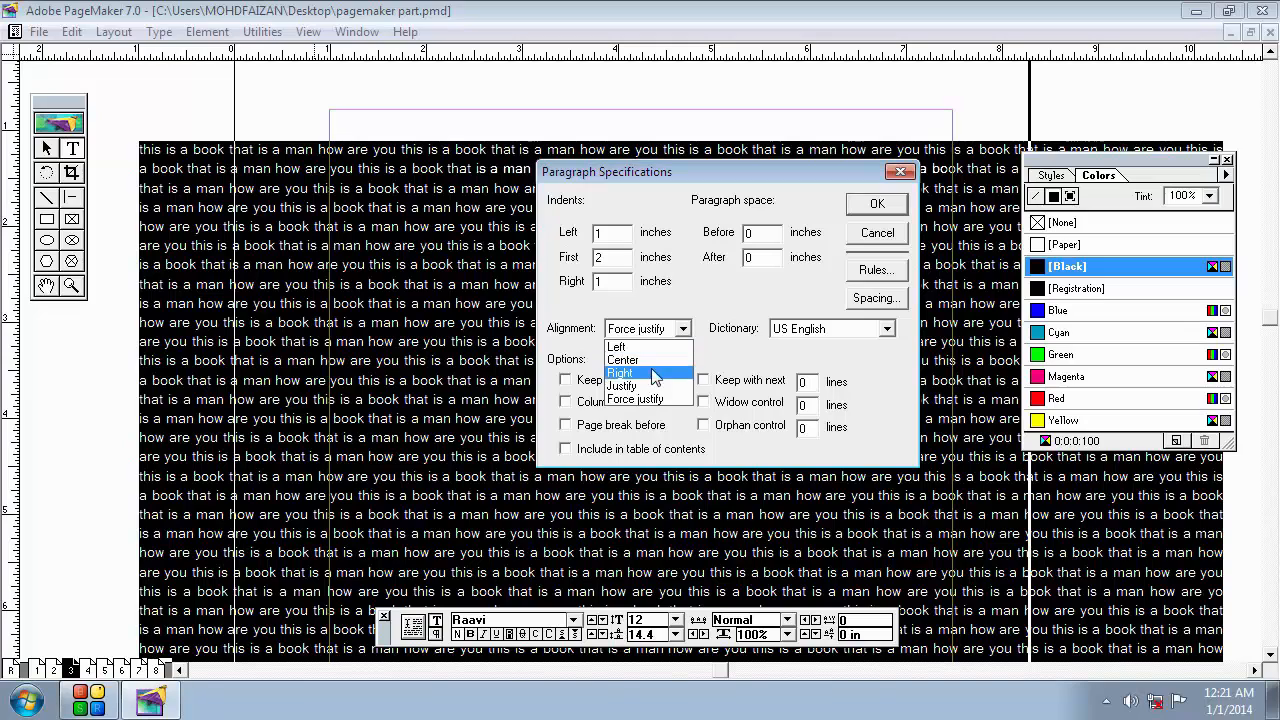
left_click(686, 308)
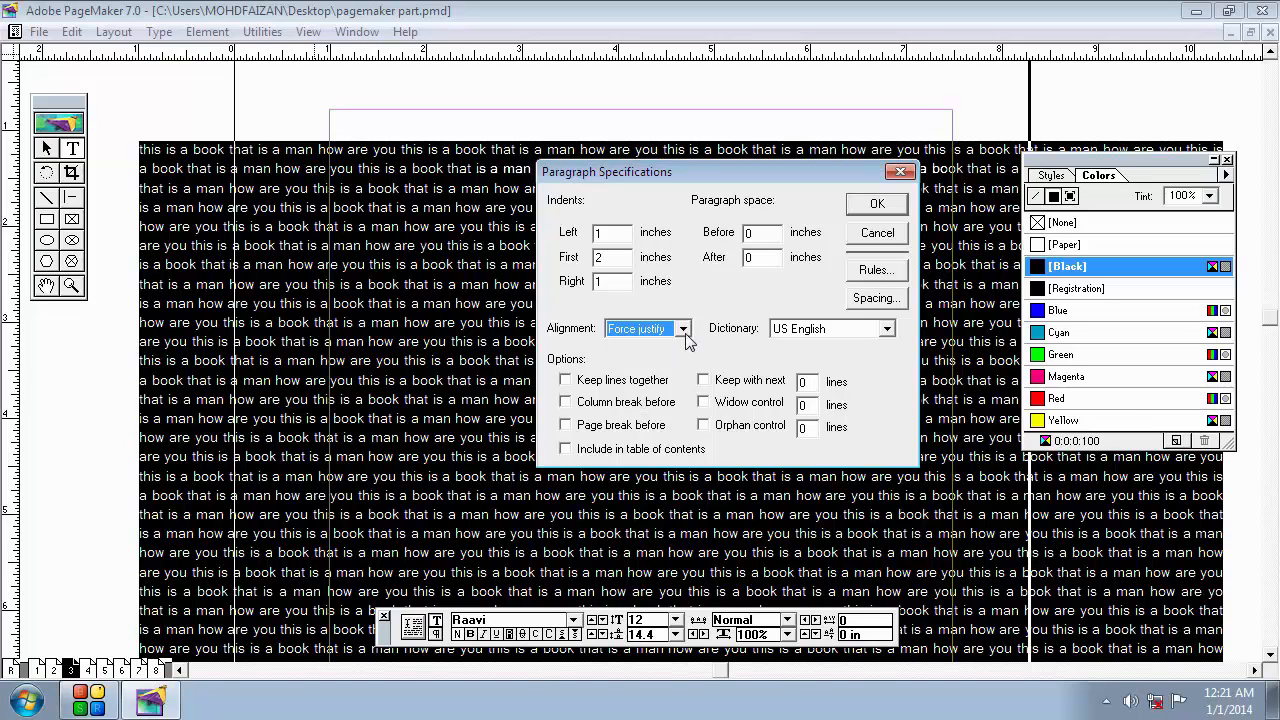
left_click(878, 206)
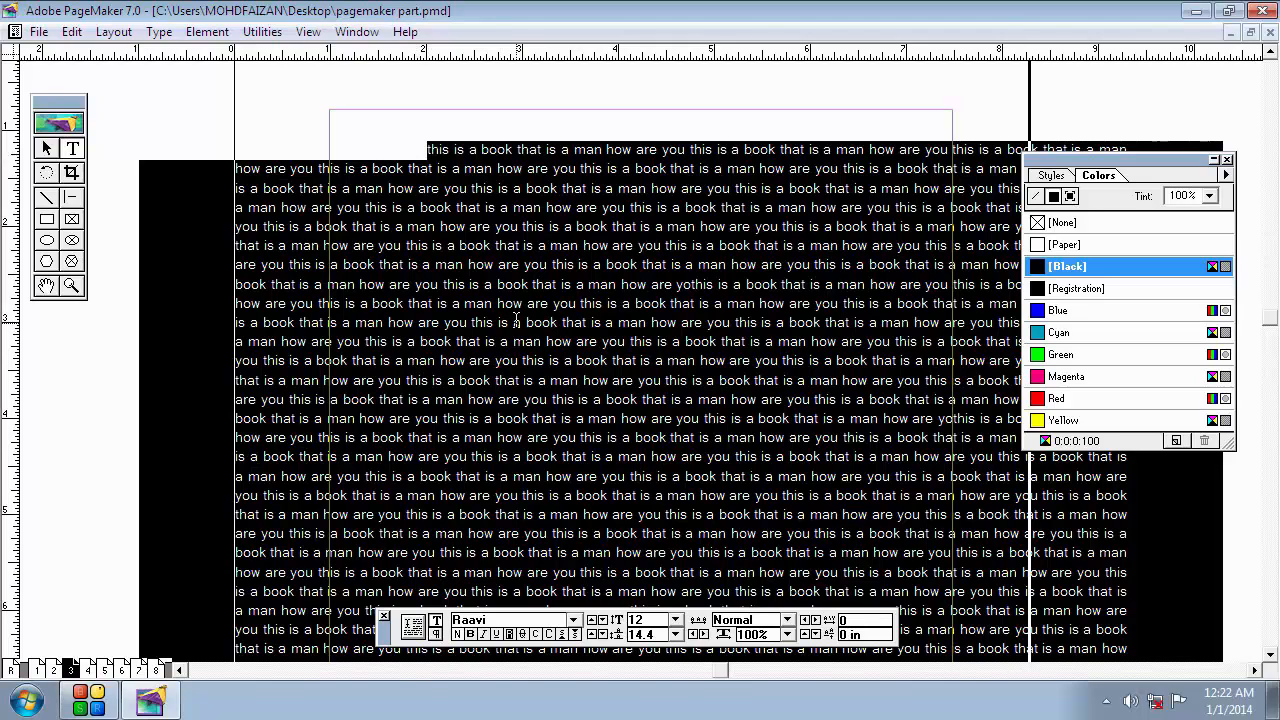
Examine the indented paragraphs from the end of the text back to its beginning and clear the text selection
scroll(516, 322, "down", 5)
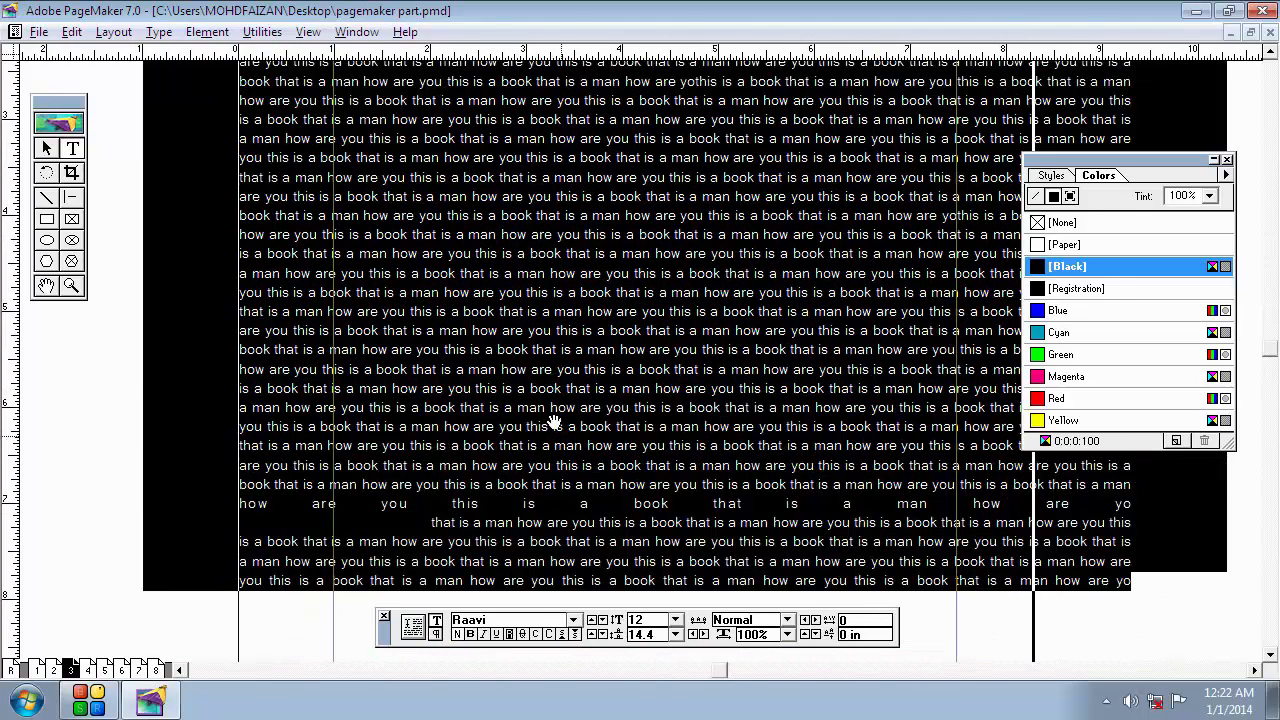
left_click_drag(554, 422, 570, 399)
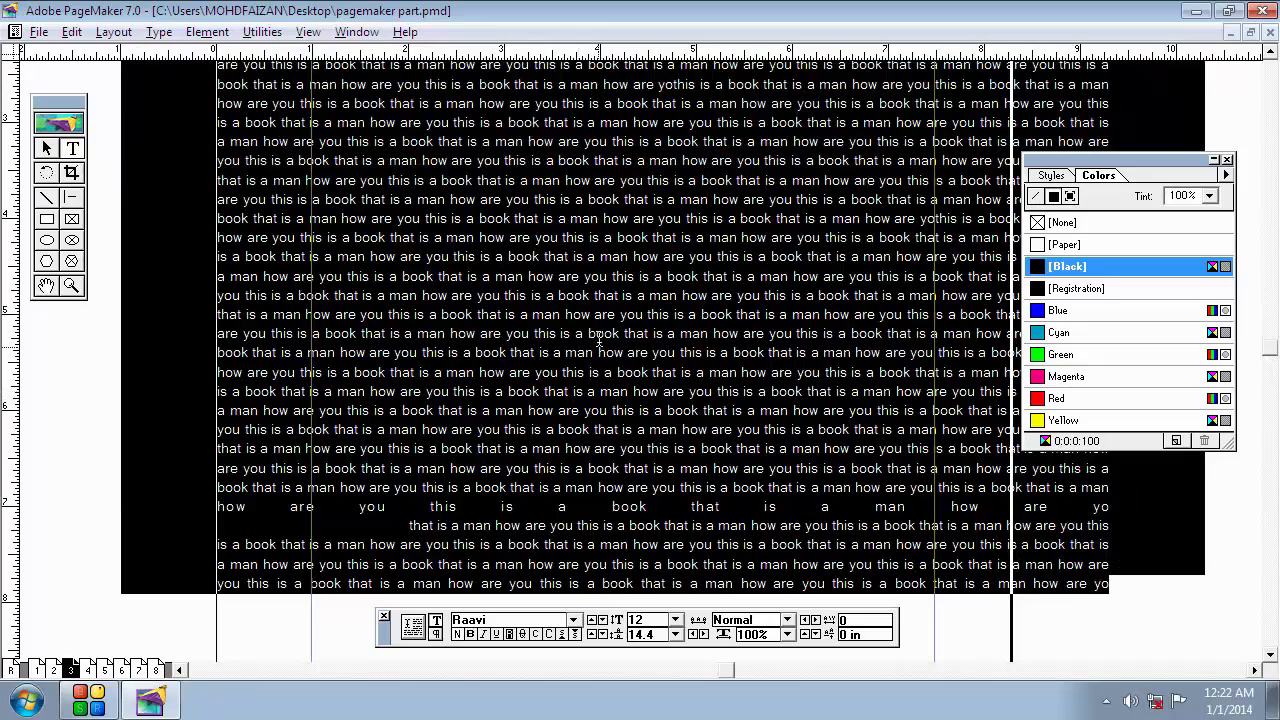
left_click_drag(599, 333, 603, 371)
left_click_drag(571, 249, 583, 348)
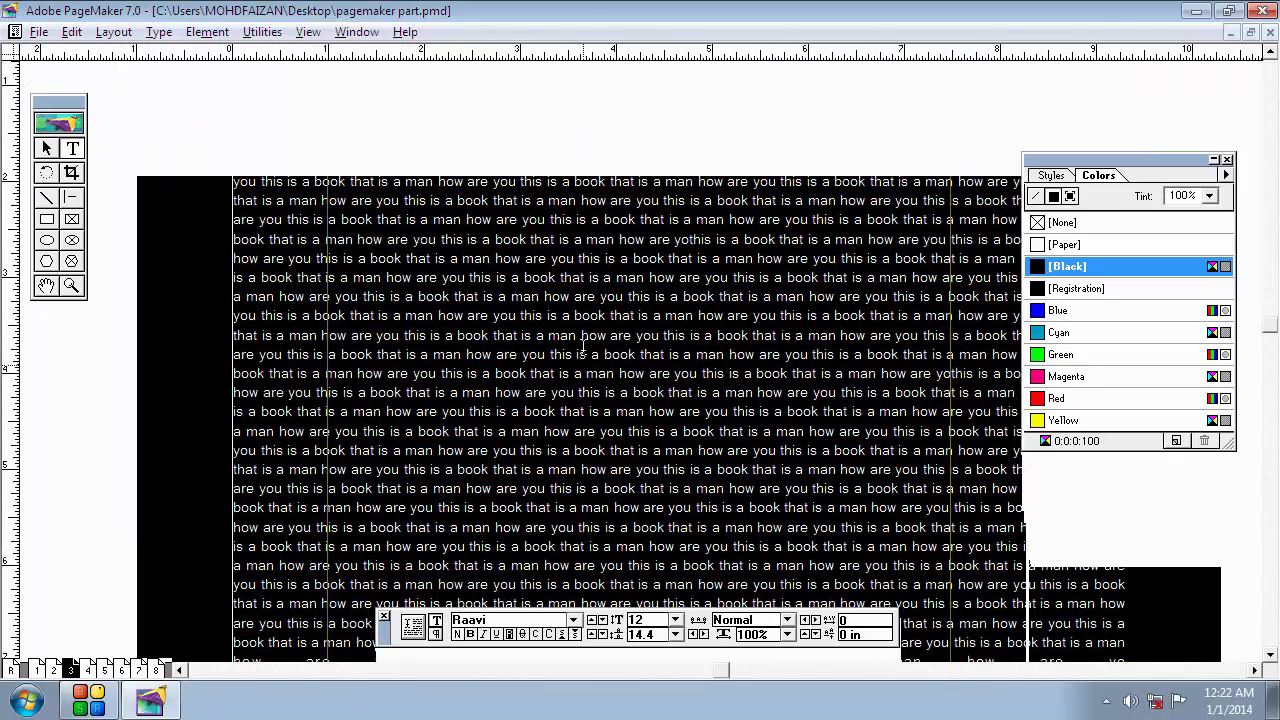
scroll(583, 345, "up", 1)
left_click(516, 213)
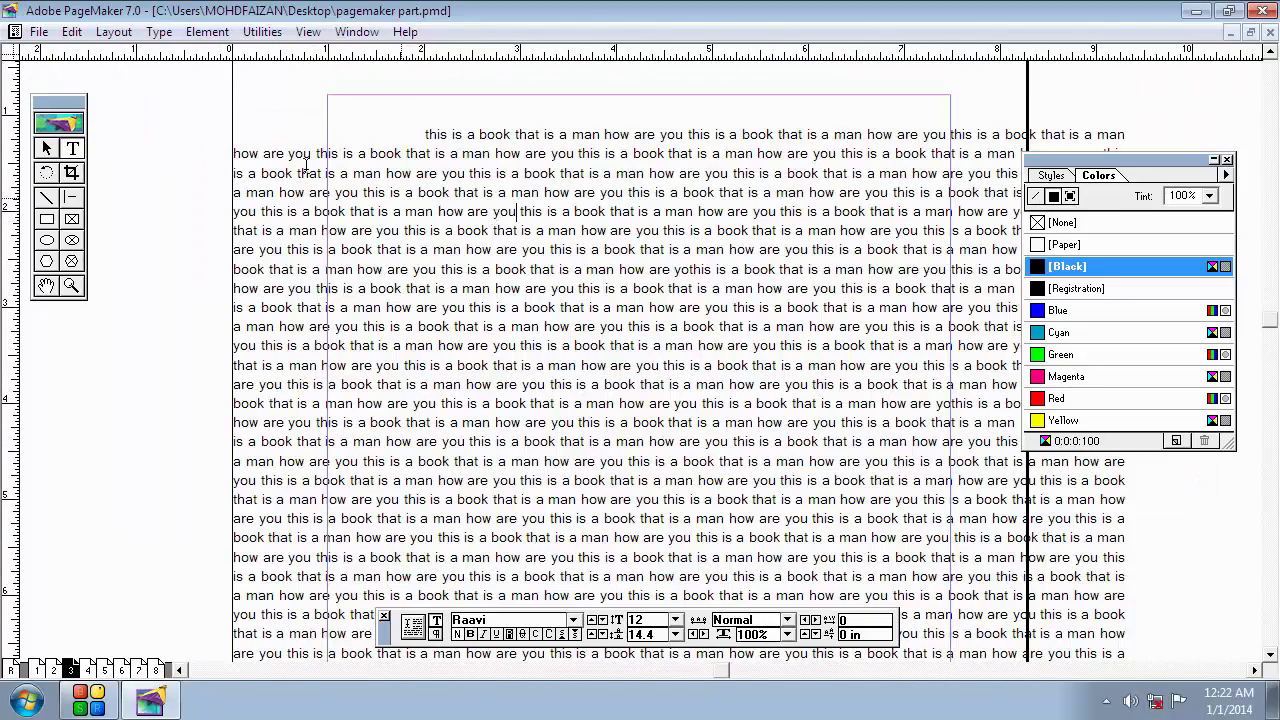
Move the text block with the Pointer tool to about X -0.66 in, Y 0.97 in
left_click(46, 148)
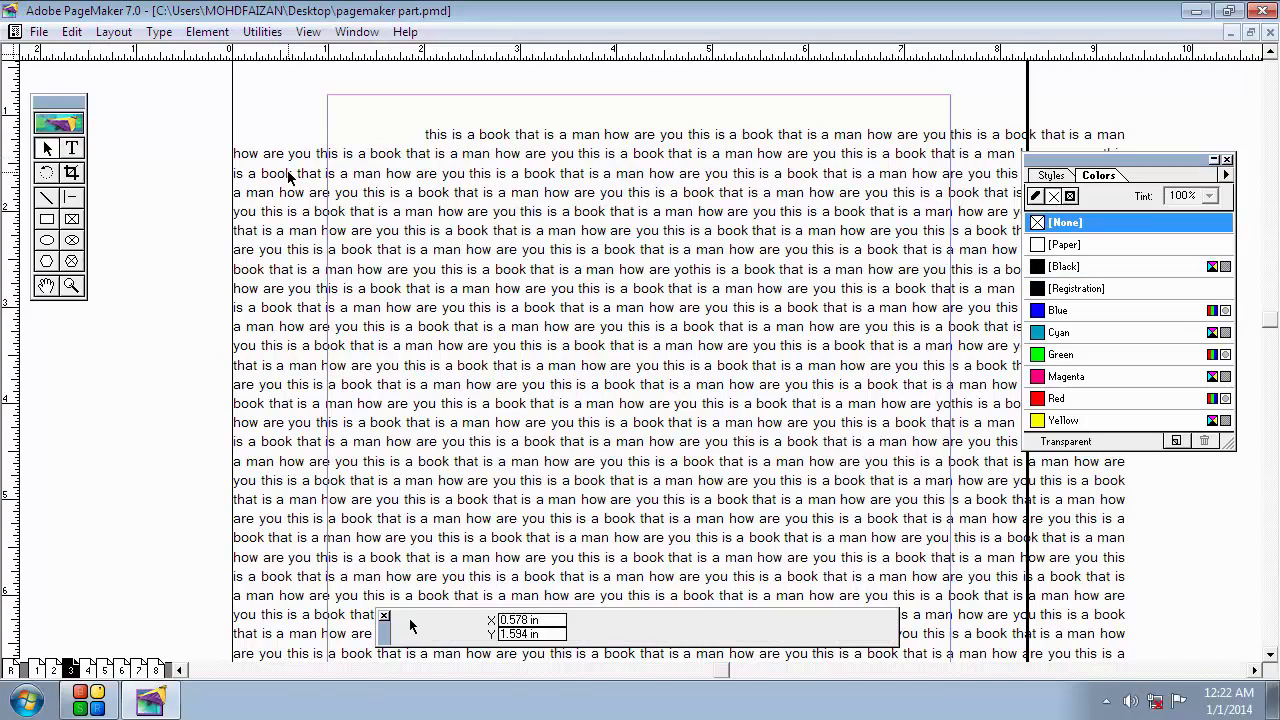
mouse_move(392, 195)
left_mouse_down()
mouse_move(368, 192)
mouse_move(431, 189)
mouse_move(405, 189)
left_mouse_up()
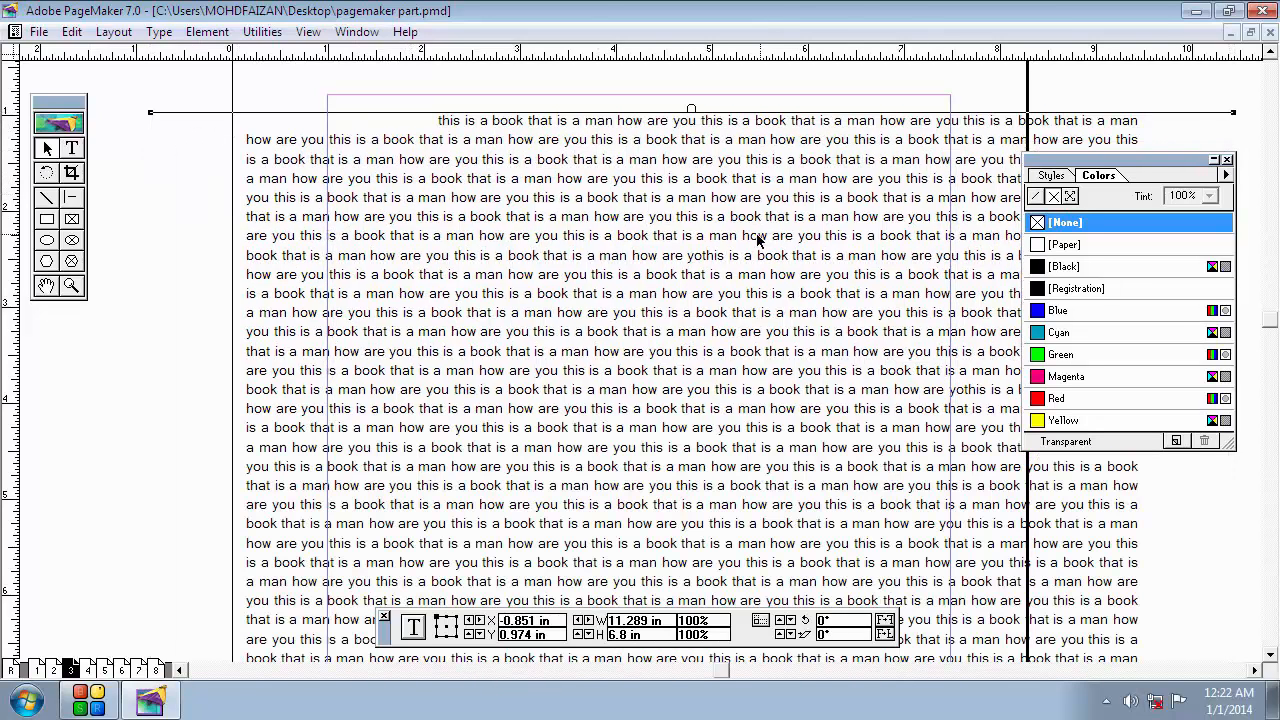
mouse_move(758, 235)
left_mouse_down()
mouse_move(728, 234)
mouse_move(757, 231)
left_mouse_up()
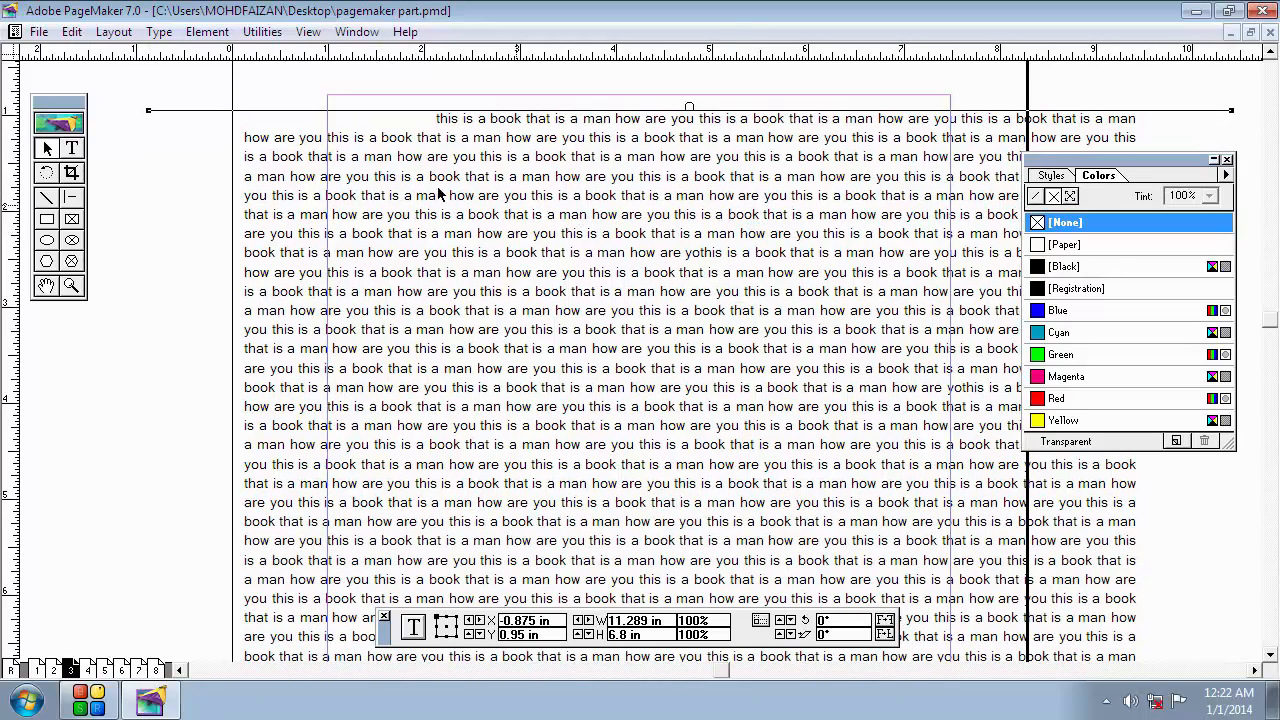
left_click_drag(396, 207, 423, 209)
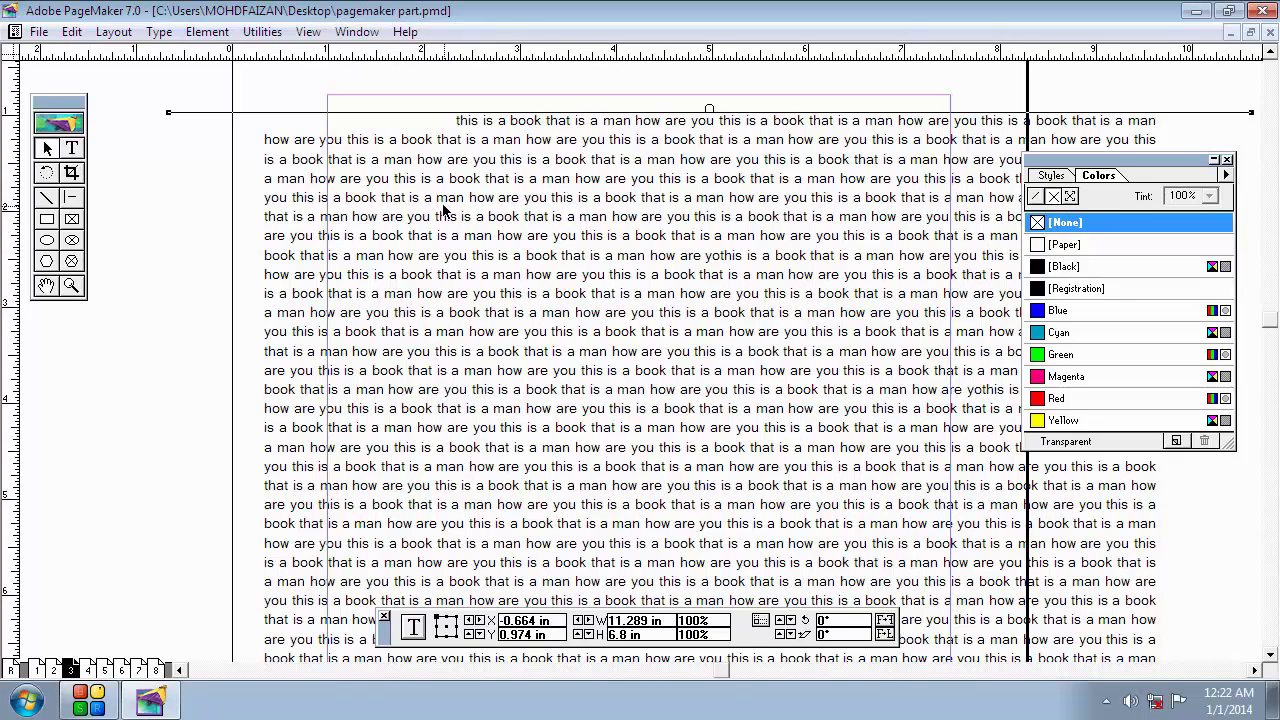
left_click(205, 32)
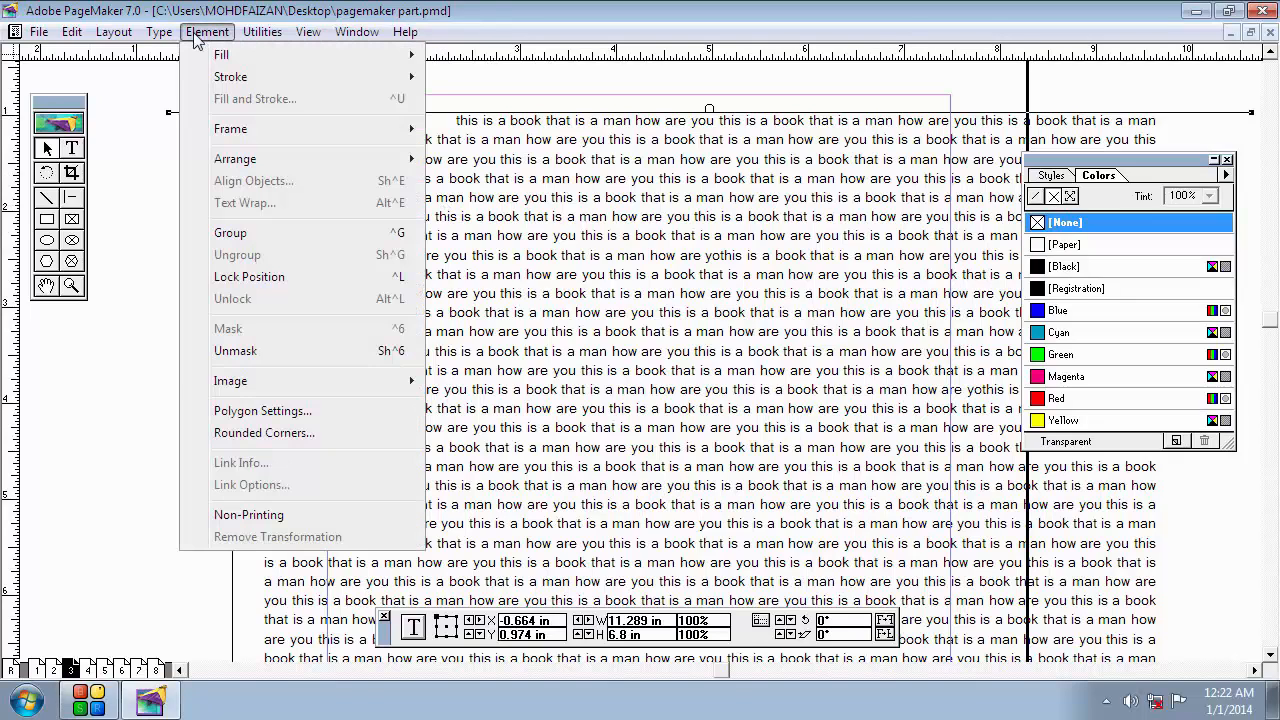
left_click(510, 207)
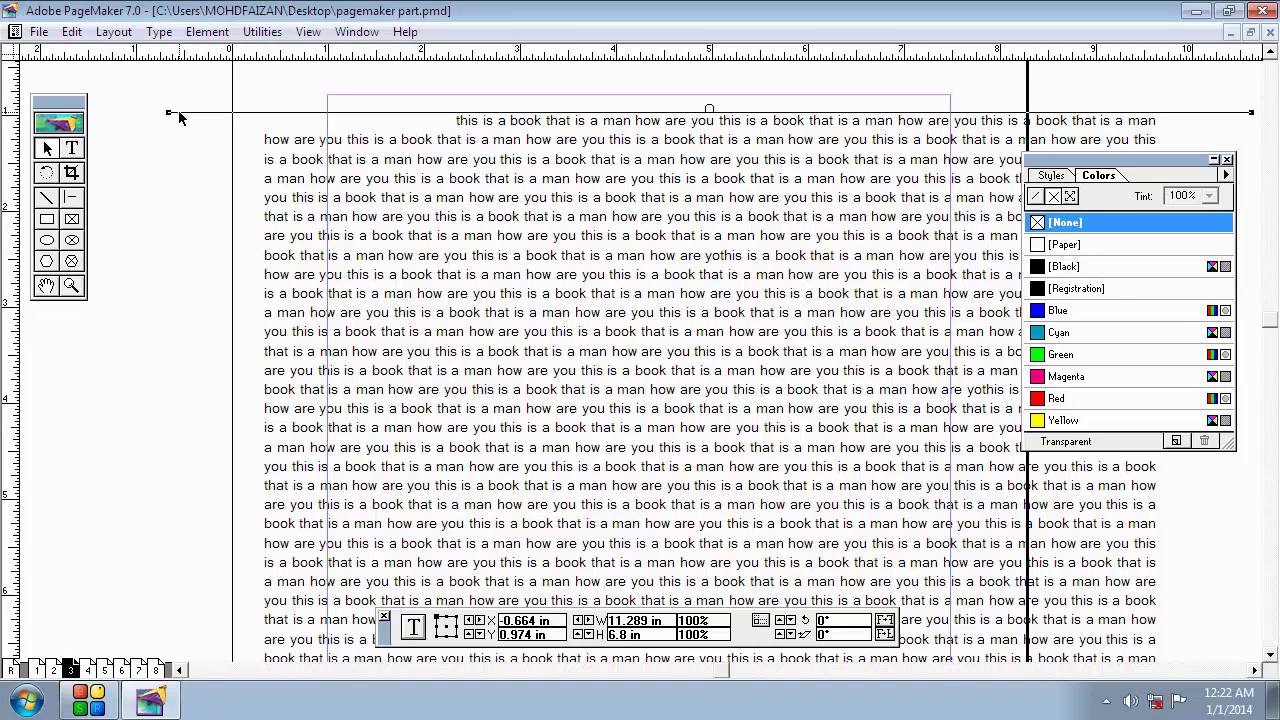
Widen the text block at its left edge to about 14.1 in, fitting the whole page in the window
left_click_drag(166, 114, 151, 113)
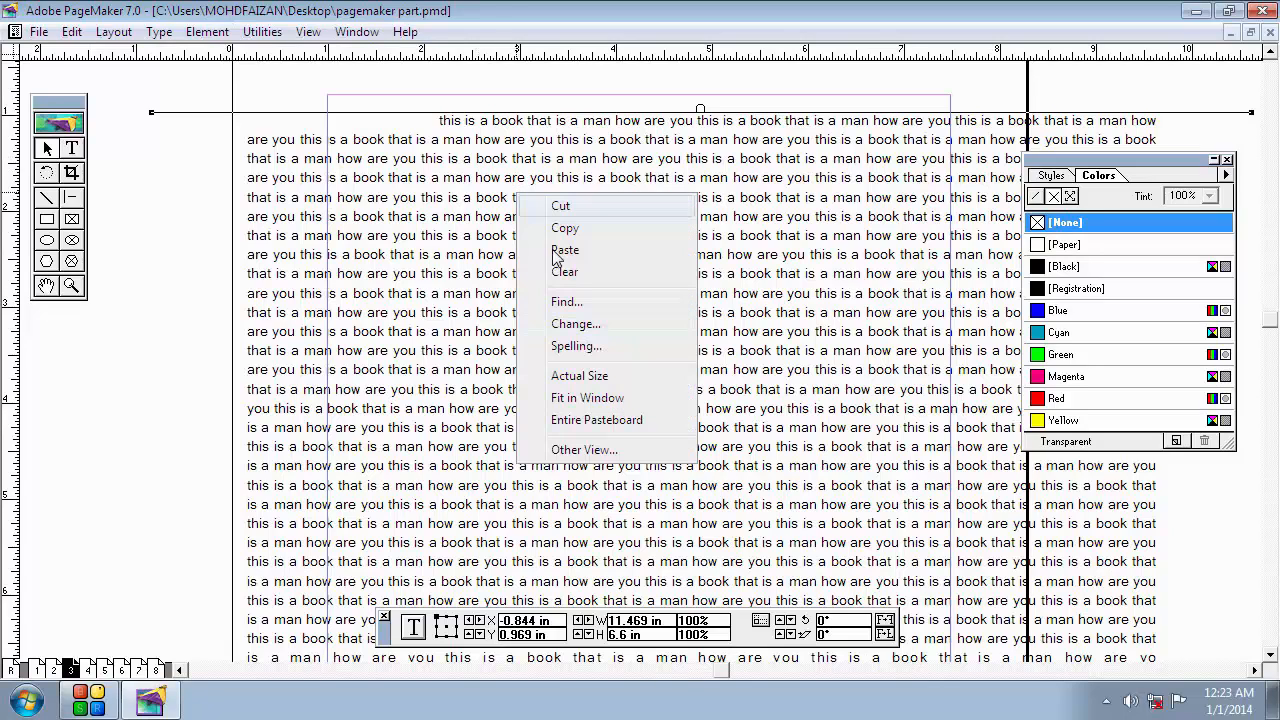
right_click(515, 191)
left_click(572, 398)
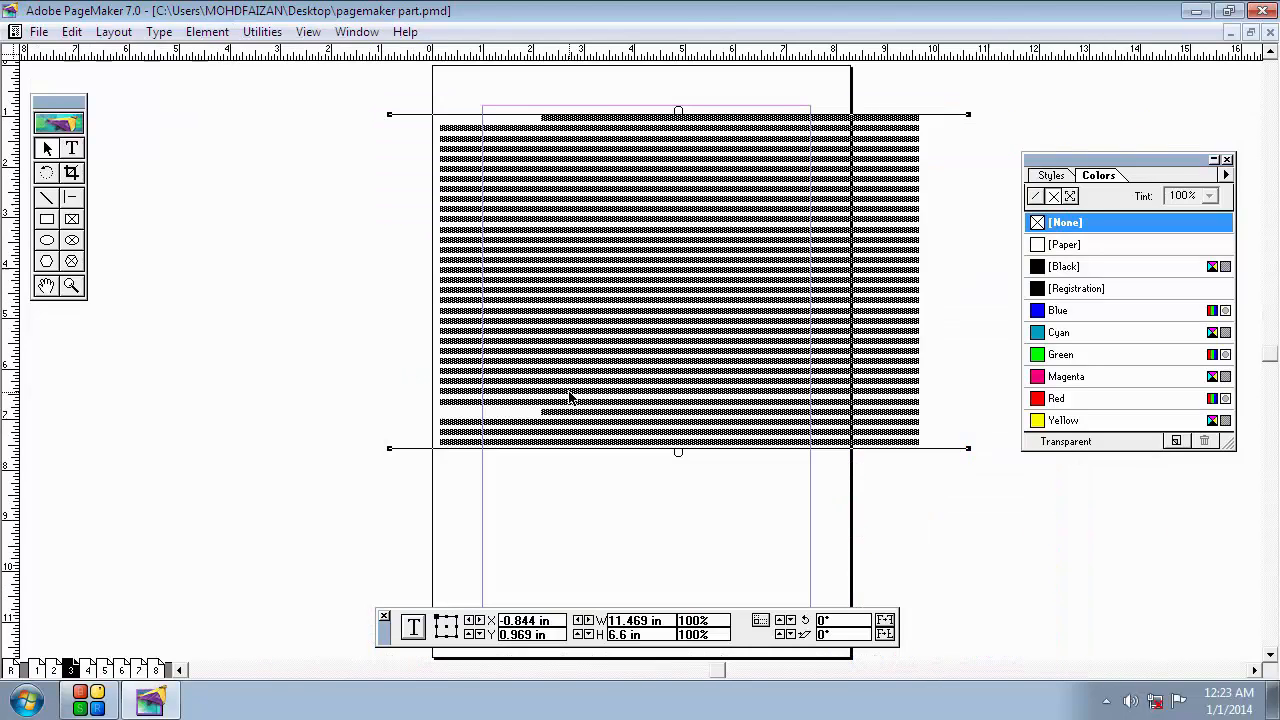
left_click_drag(390, 116, 255, 117)
Move the widened text block to about X -2.58 in, Y 1.02 in and leave it selected
left_click_drag(592, 210, 639, 211)
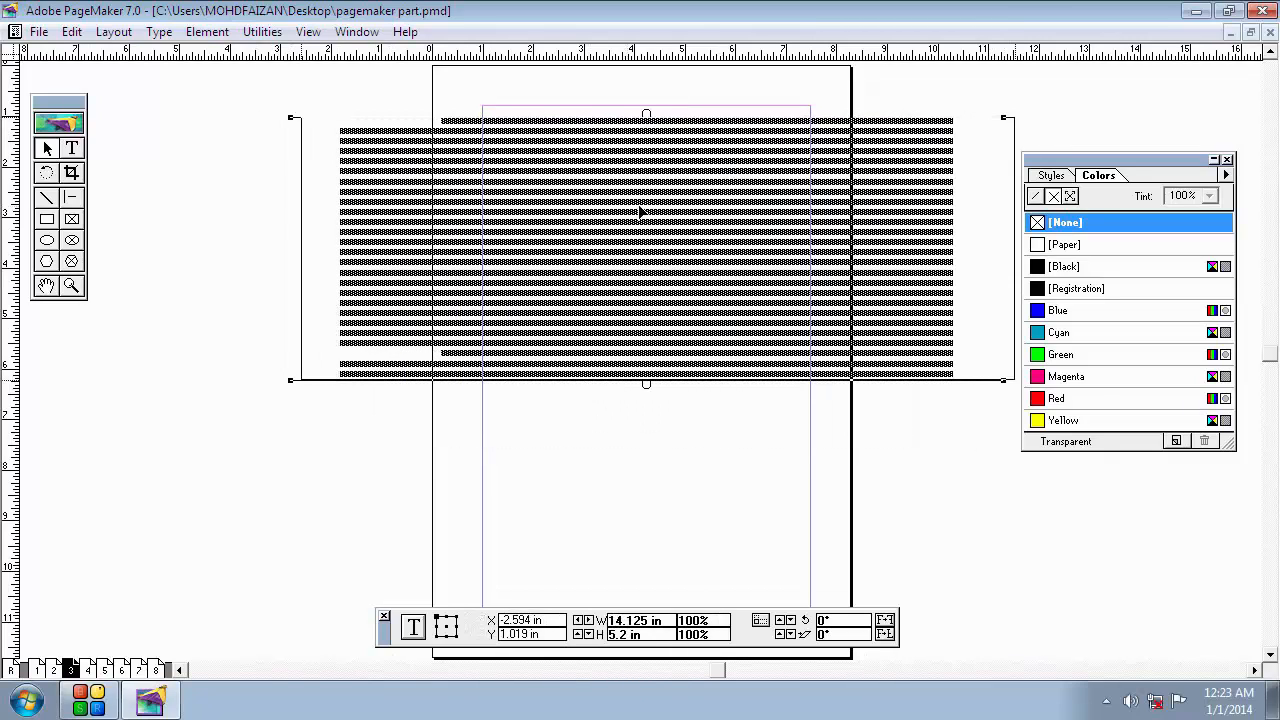
left_click(492, 114)
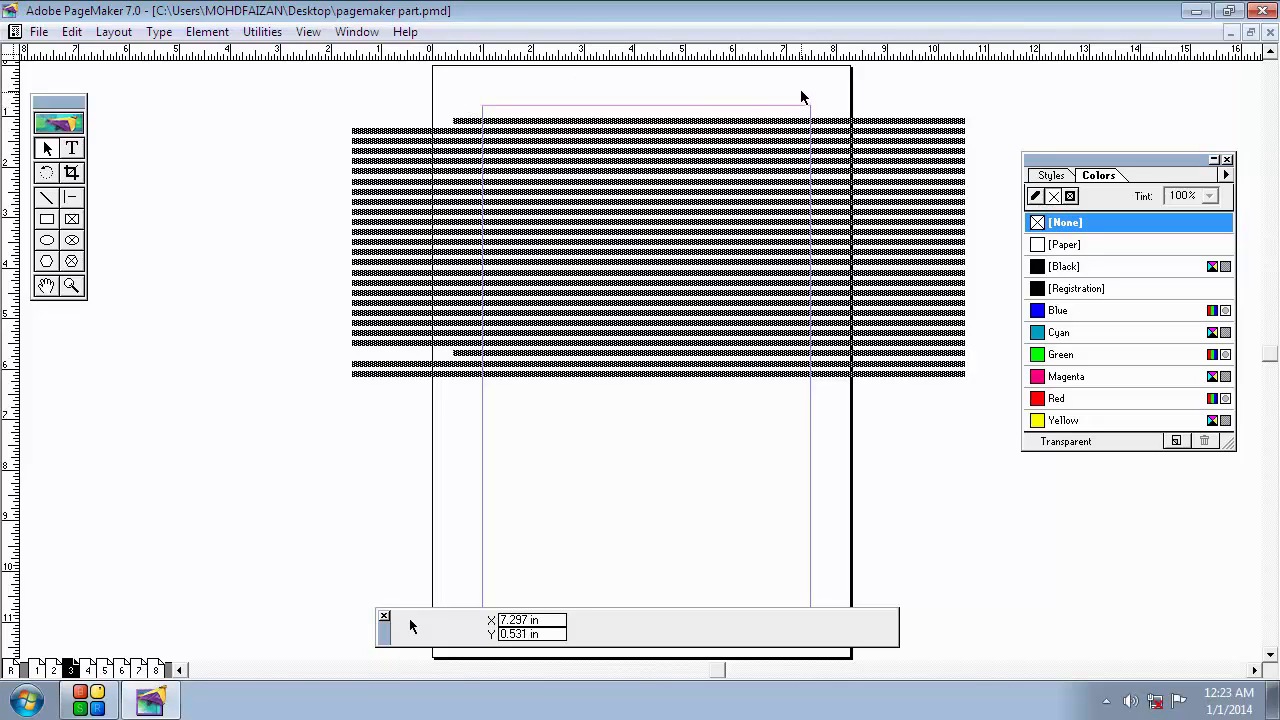
left_click(749, 211)
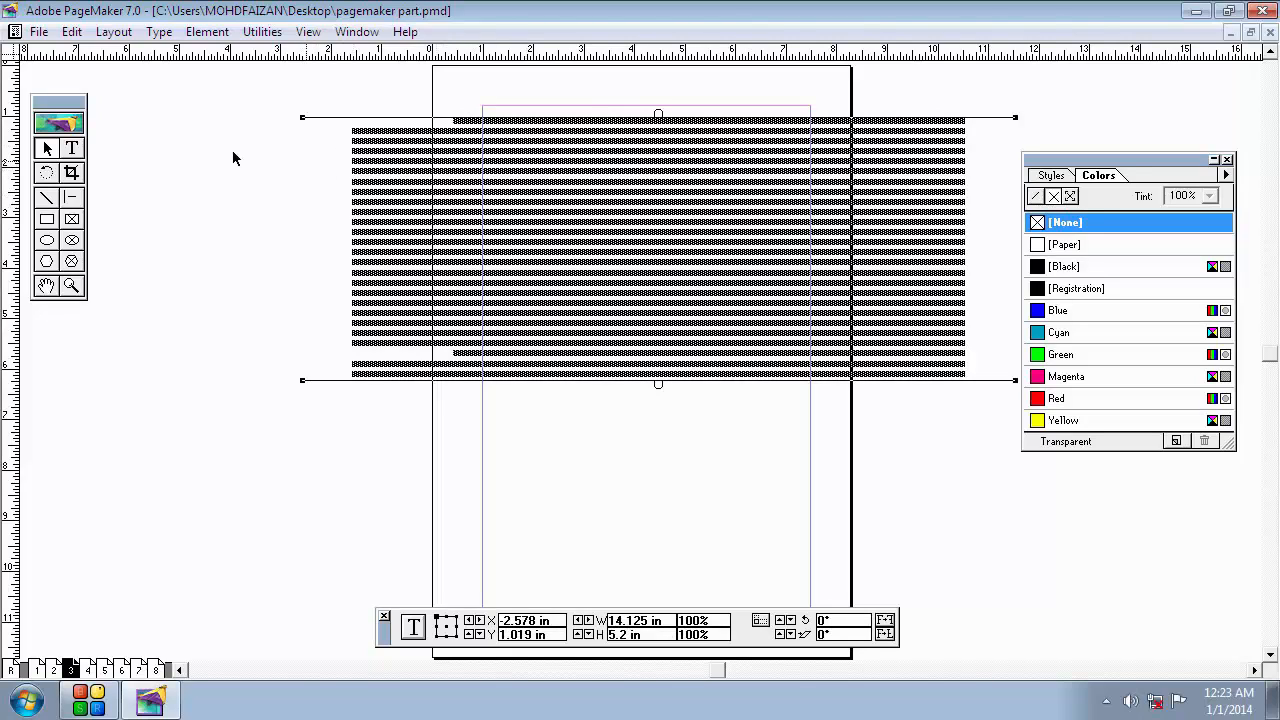
Delete the closing lines of the text block's last paragraph with the Text tool, viewing the page at Actual Size
left_click(72, 148)
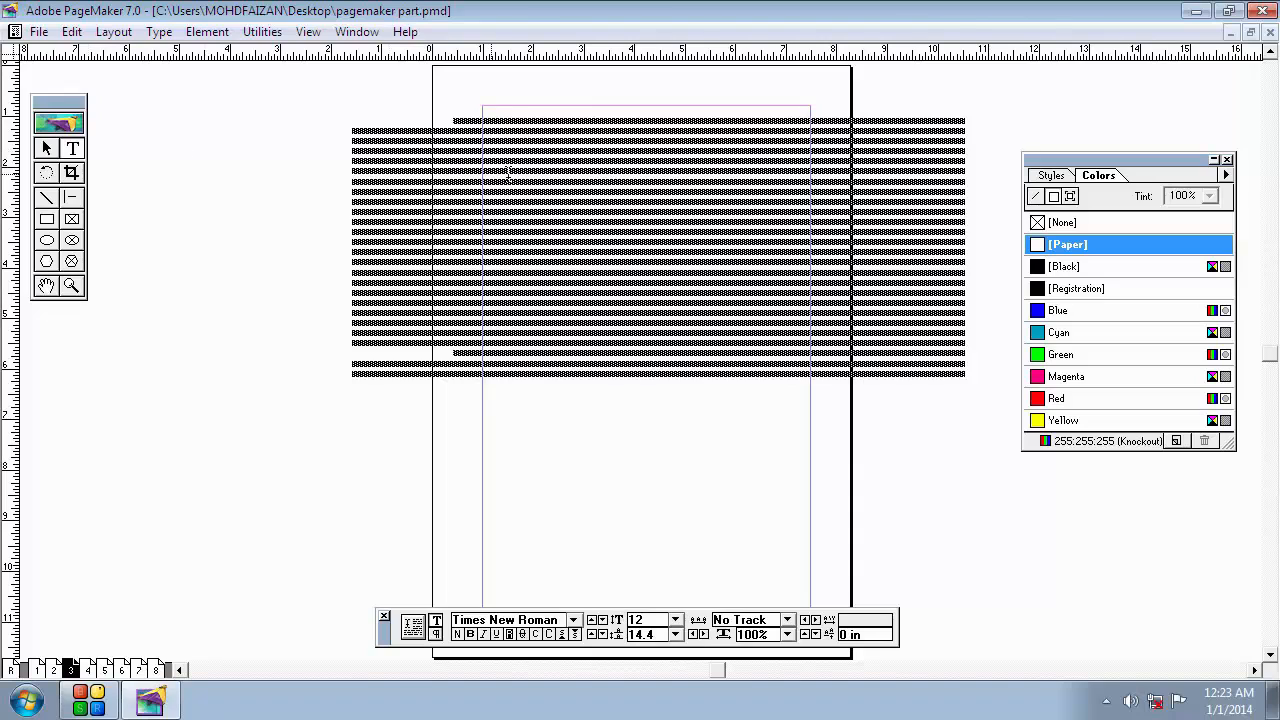
right_click(570, 417)
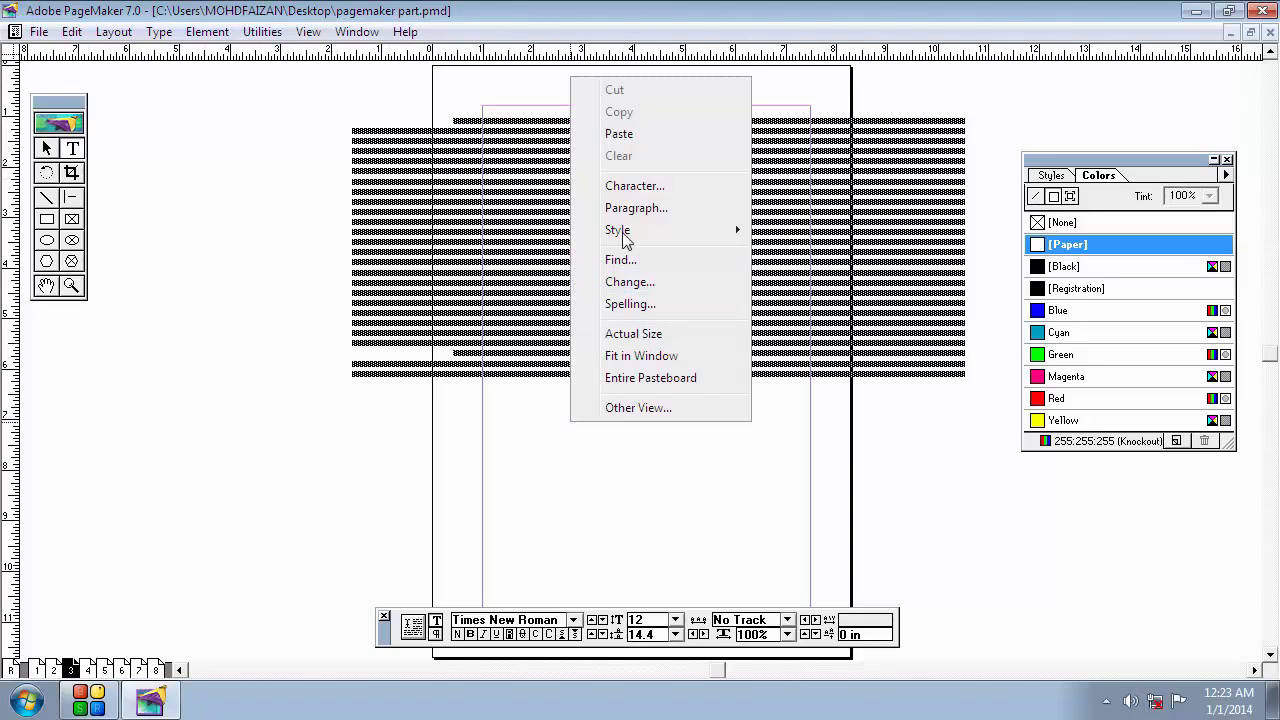
left_click(633, 334)
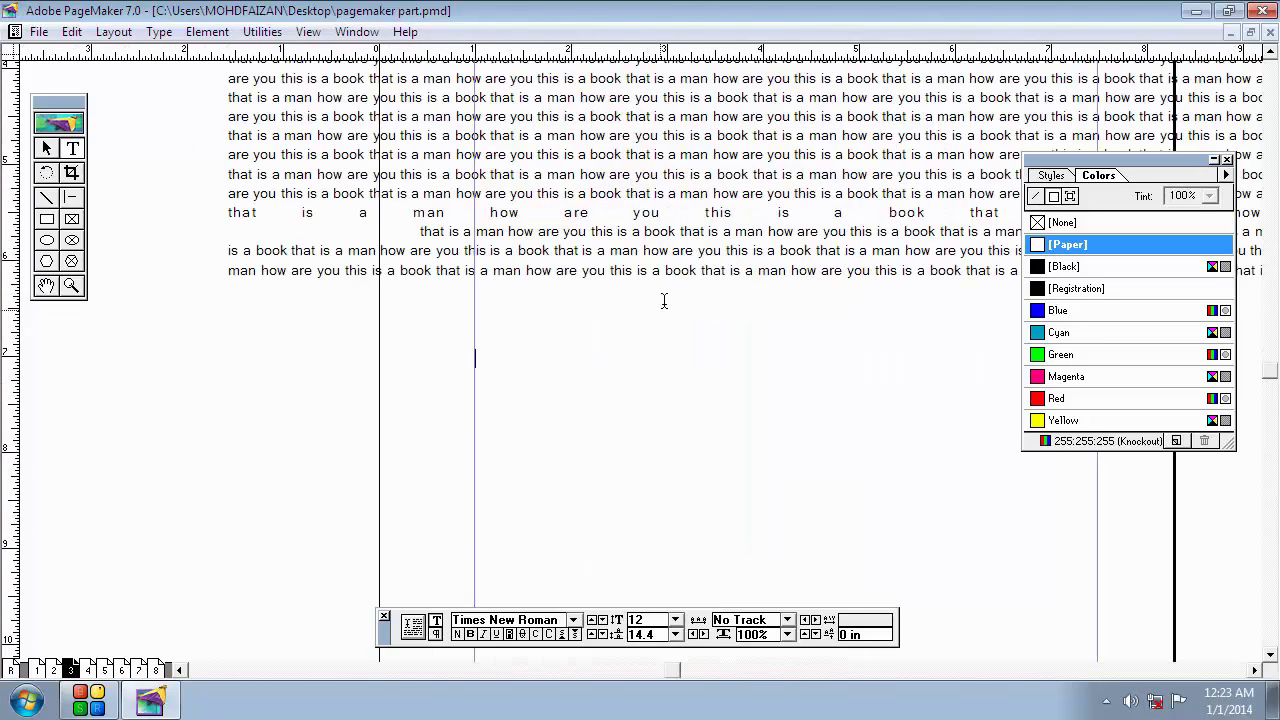
left_click_drag(704, 252, 702, 330)
key("BackSpace")
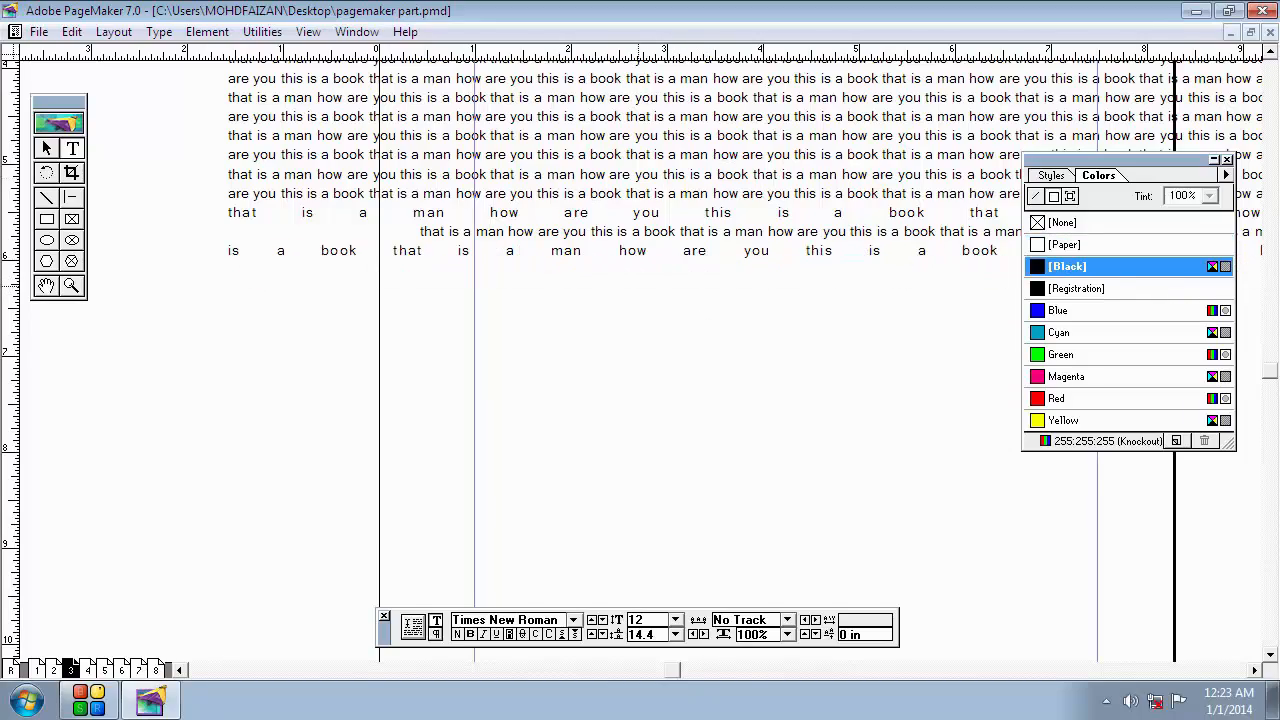
mouse_move(621, 287)
left_mouse_down()
mouse_move(615, 335)
mouse_move(639, 275)
left_mouse_up()
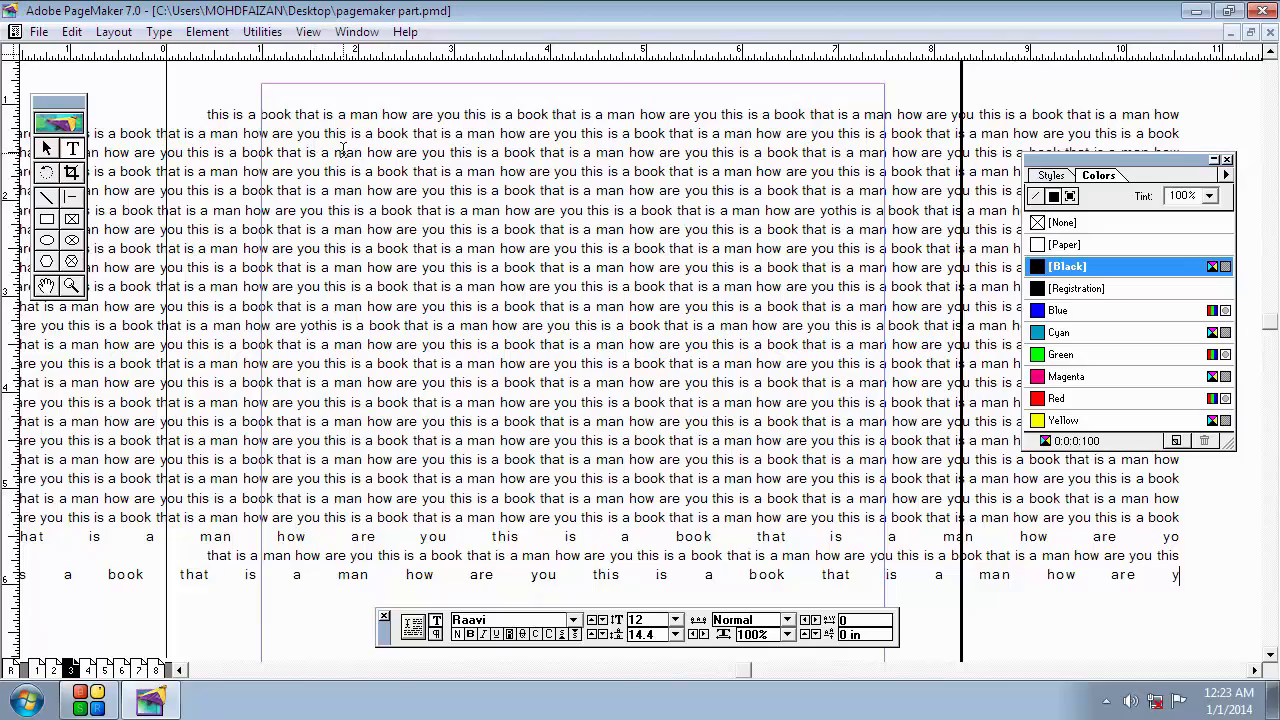
In Indents/Tabs, give the whole text a 0.656 in first-line indent and about 1.31 in left indent, pull the right indent inward, and apply
key("ctrl+a")
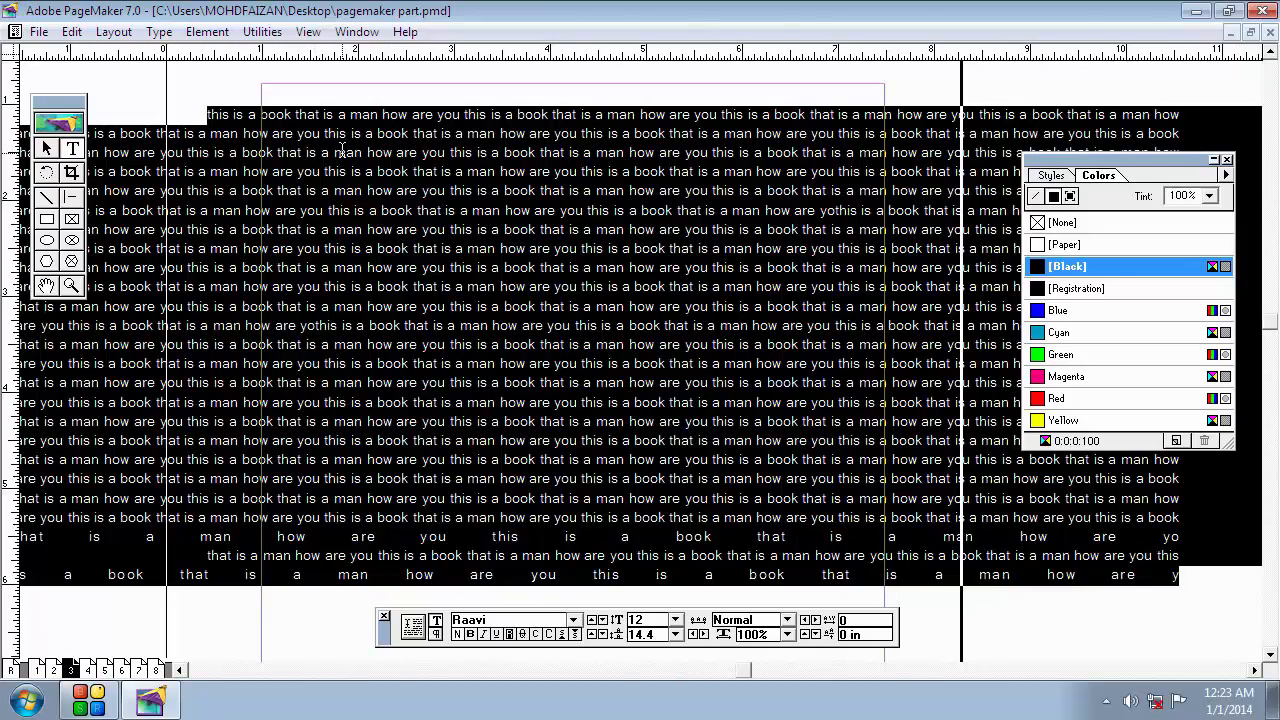
left_click(341, 152)
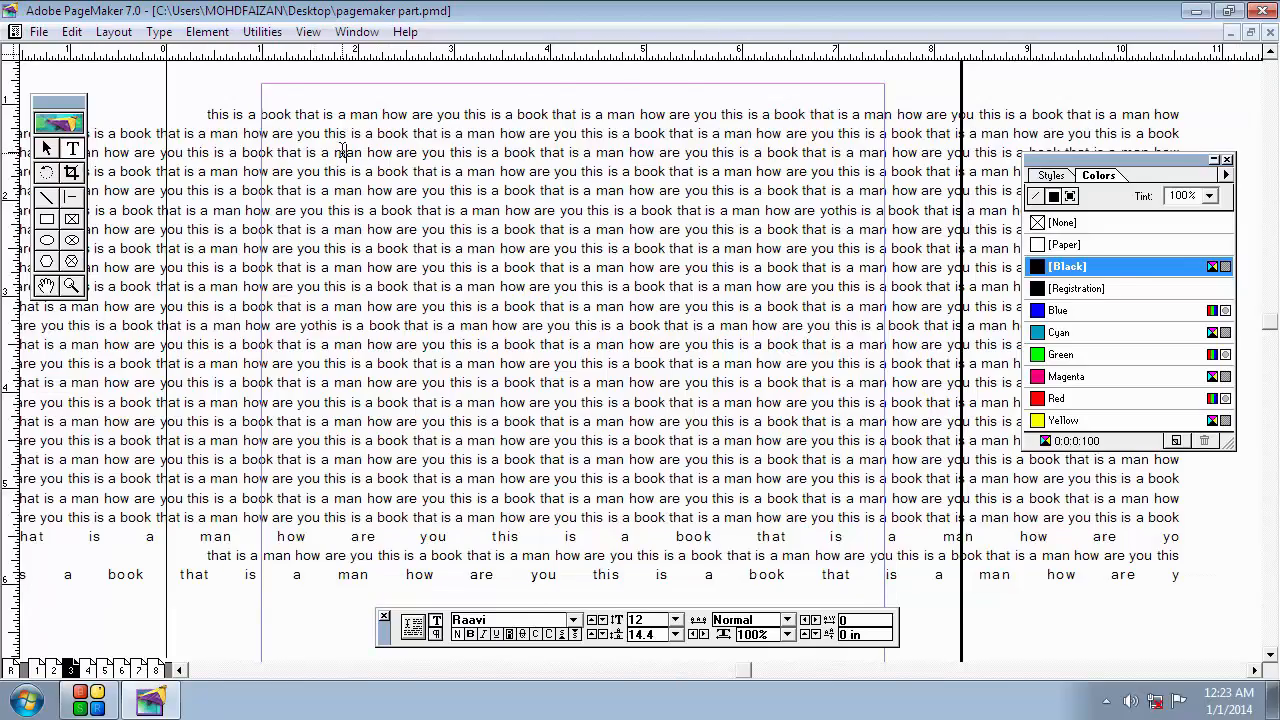
key("ctrl+a")
left_click(157, 32)
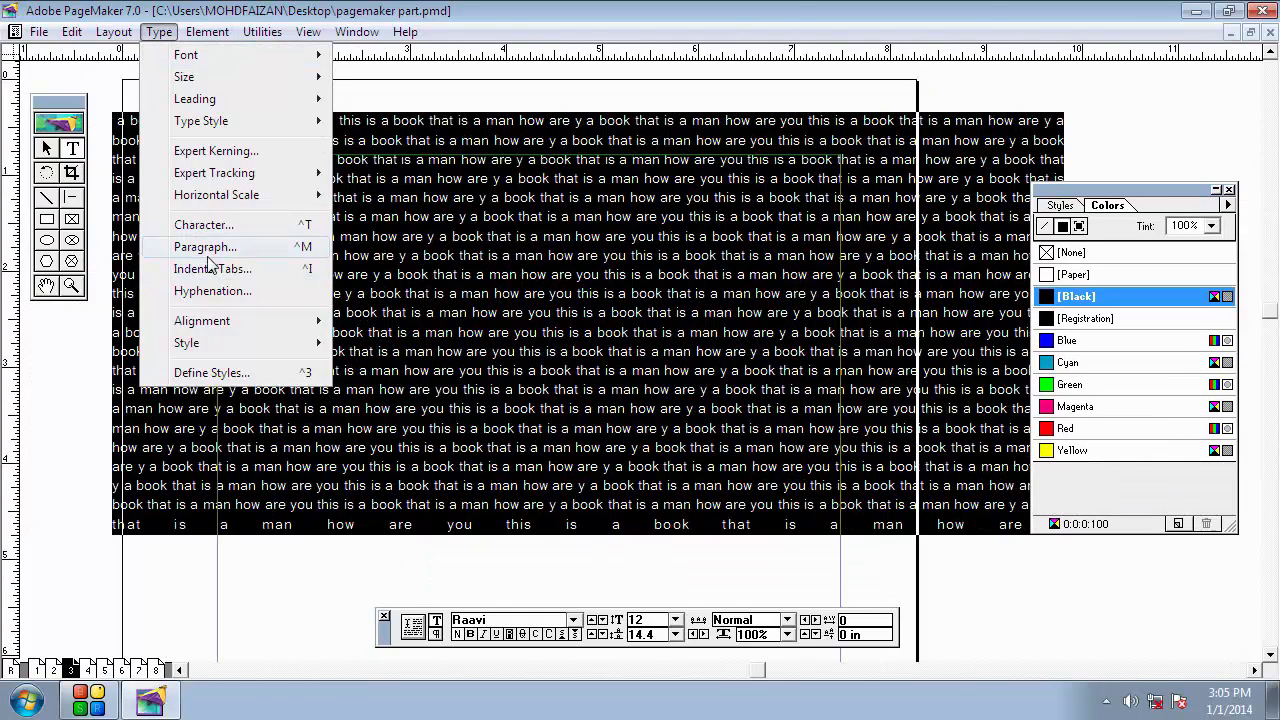
left_click(212, 268)
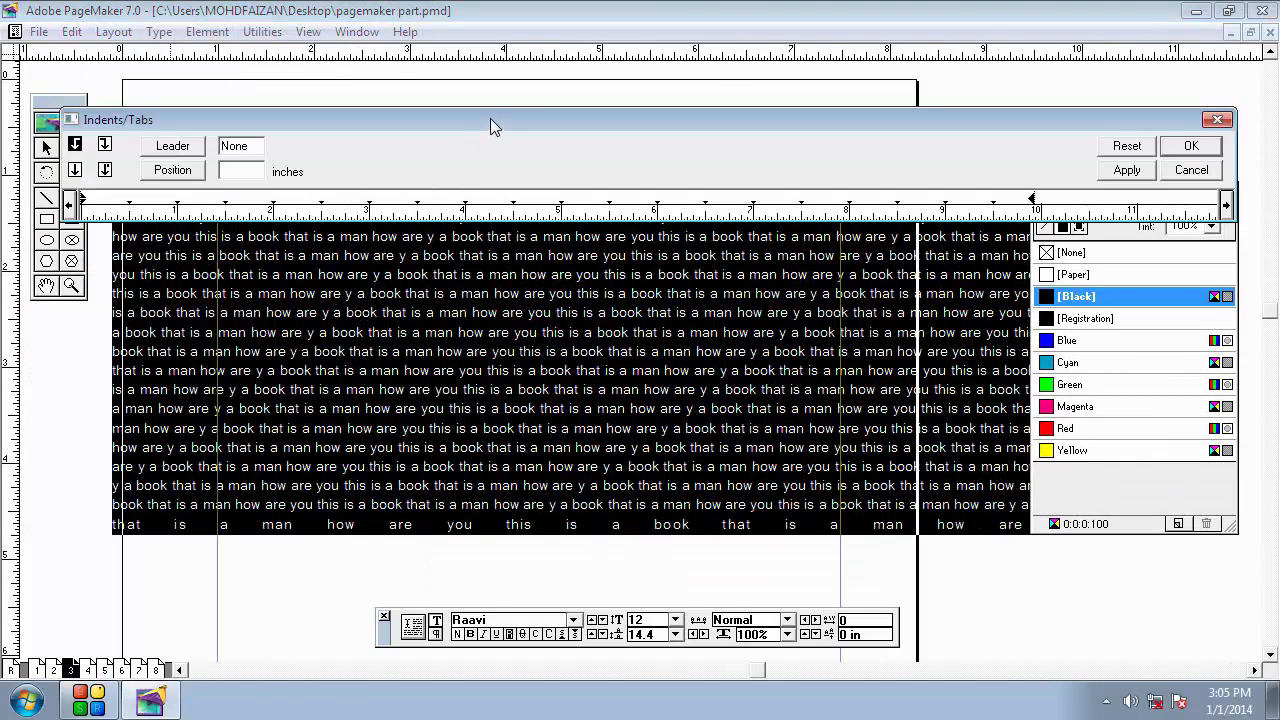
left_click_drag(490, 118, 503, 108)
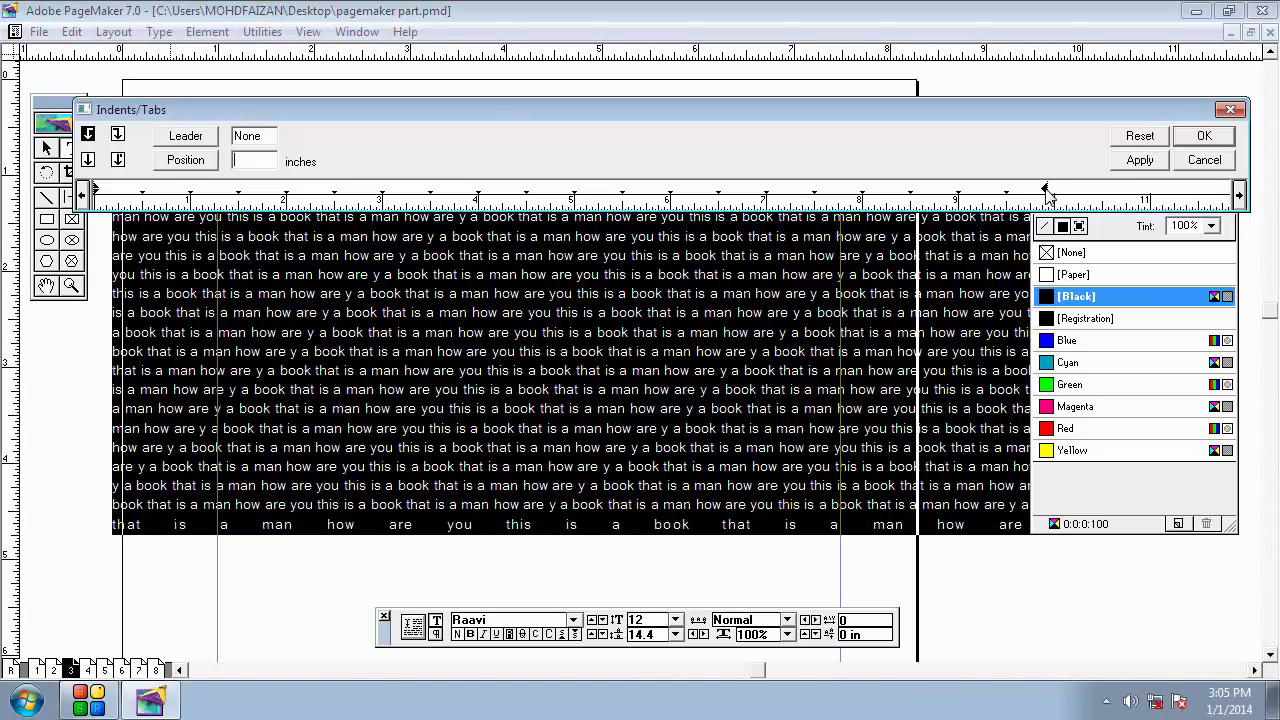
mouse_move(1047, 193)
left_mouse_down()
mouse_move(979, 196)
mouse_move(842, 236)
mouse_move(852, 204)
mouse_move(840, 192)
left_mouse_up()
left_click(96, 194)
left_click_drag(96, 194, 222, 197)
left_click_drag(224, 186, 284, 190)
left_click(1138, 160)
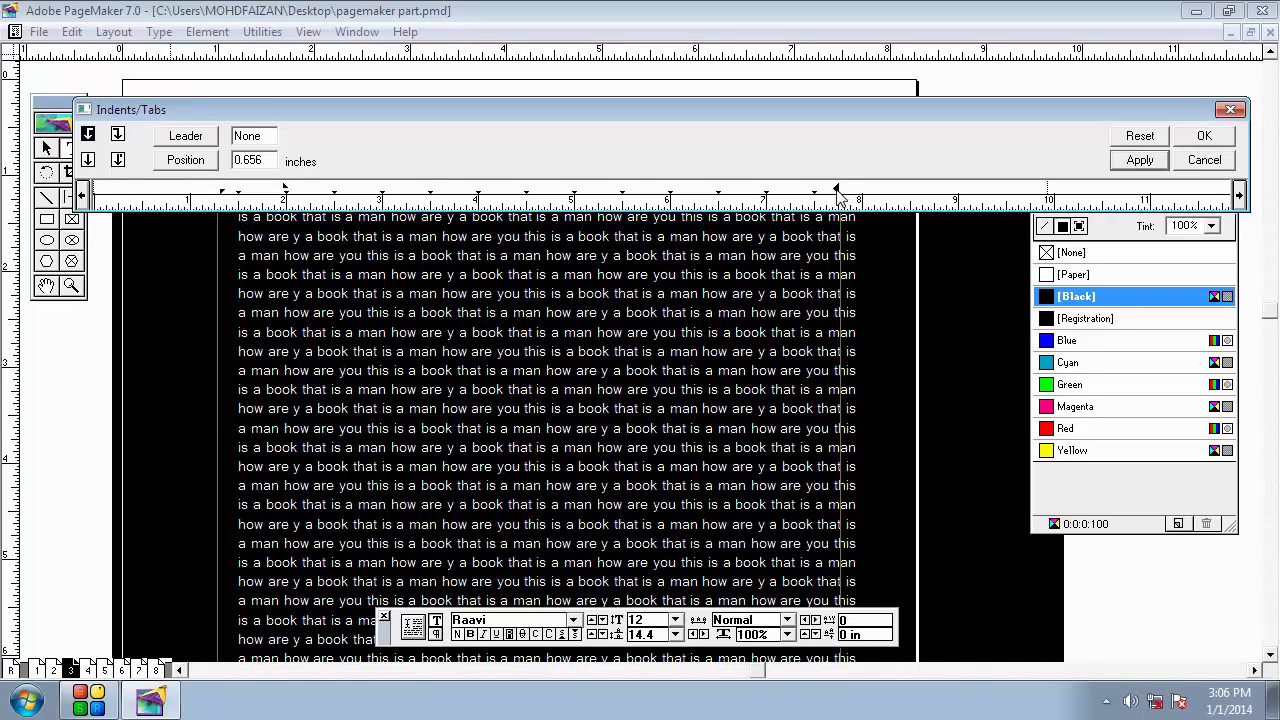
Increase the whole text's right indent to 2.321 in, accept the Indents/Tabs settings and clear the text selection
left_click_drag(838, 195, 820, 193)
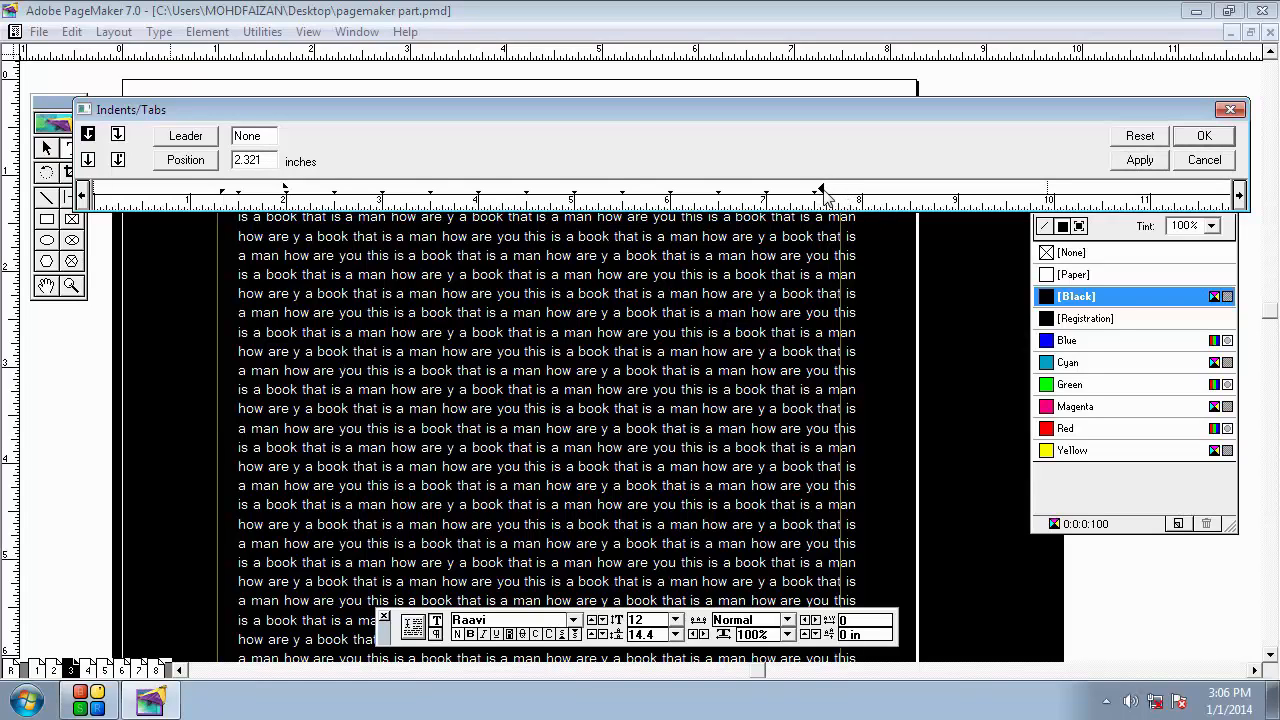
left_click(1130, 160)
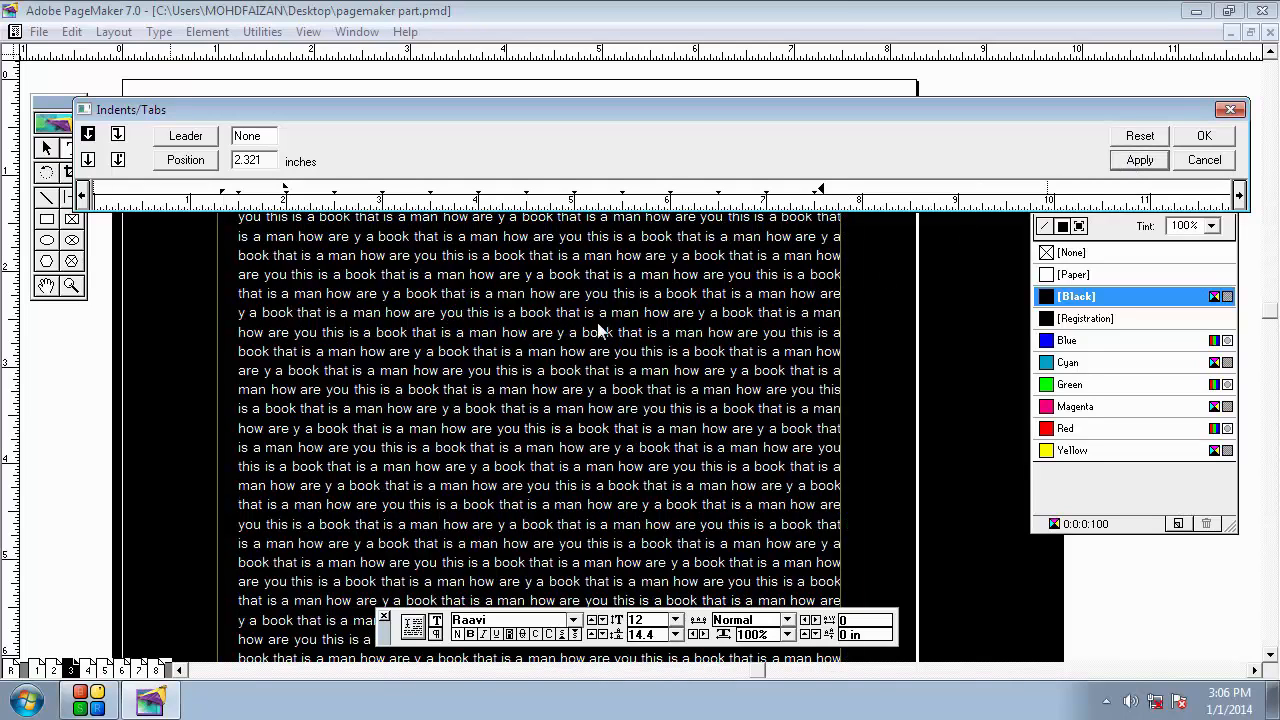
left_click(1205, 137)
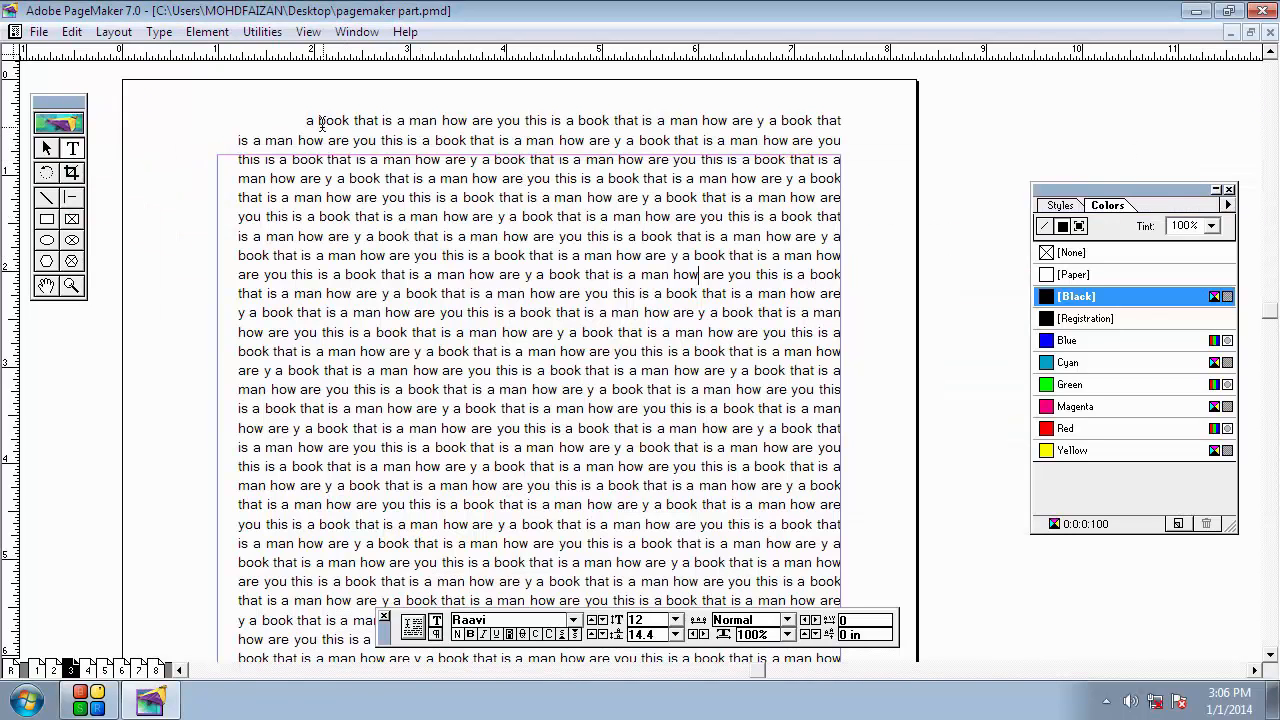
left_click(297, 128)
Move the text block with the Pointer tool to about X -0.21 in, Y 0.79 in, inside the page margins, and deselect it
left_click(46, 150)
left_click(316, 203)
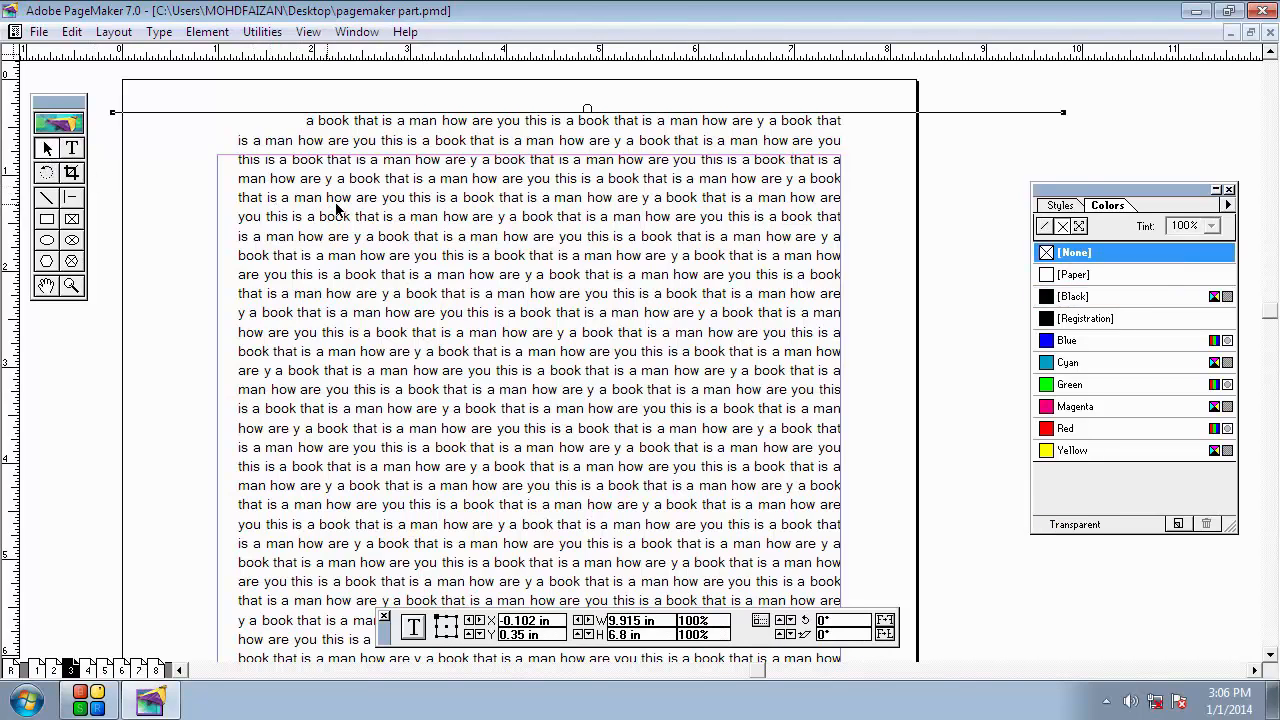
mouse_move(336, 206)
left_mouse_down()
mouse_move(348, 207)
mouse_move(326, 207)
left_mouse_up()
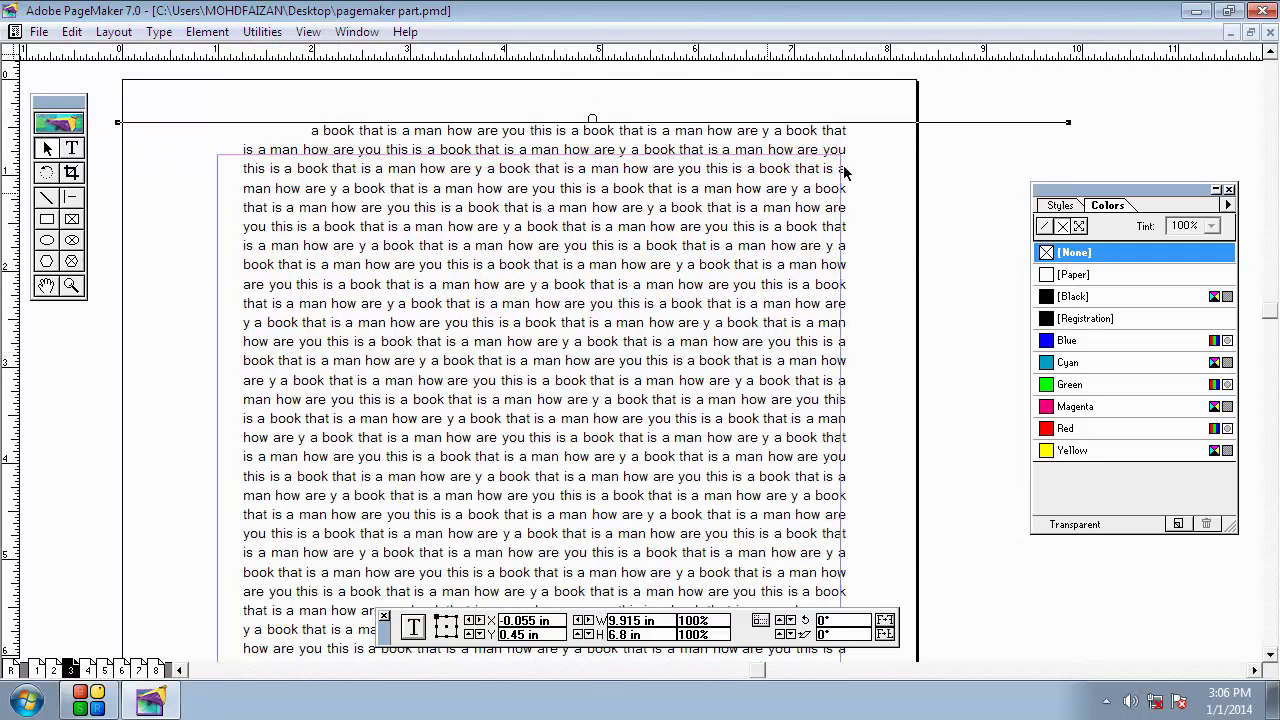
left_click_drag(658, 272, 639, 299)
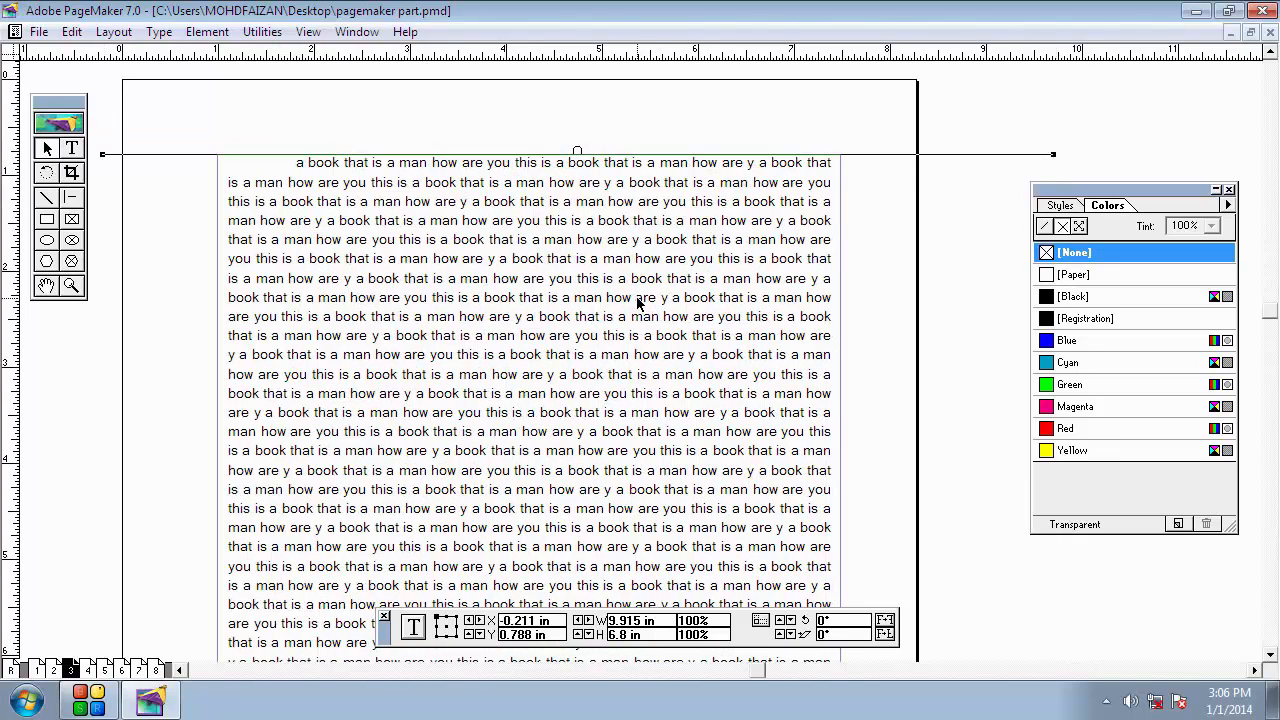
left_click(634, 124)
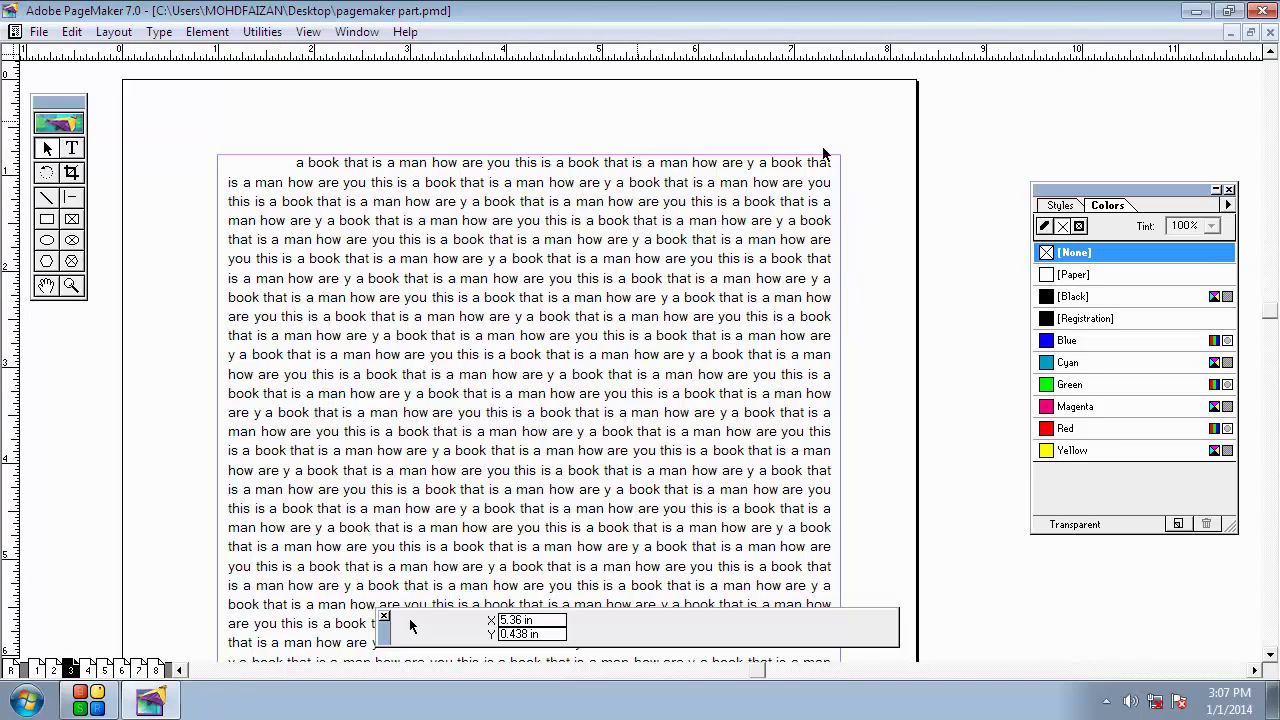
Select the whole text and set its alignment to Align Center
left_click(1270, 655)
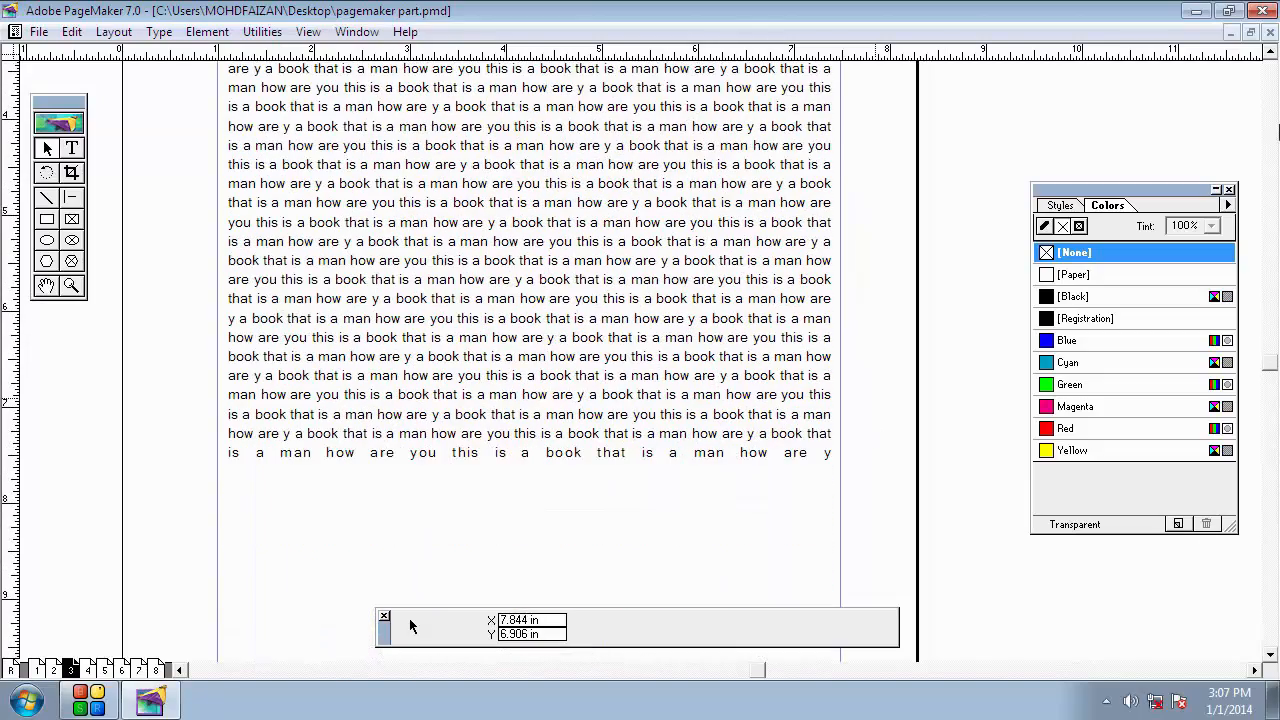
scroll(410, 626, "up", 10)
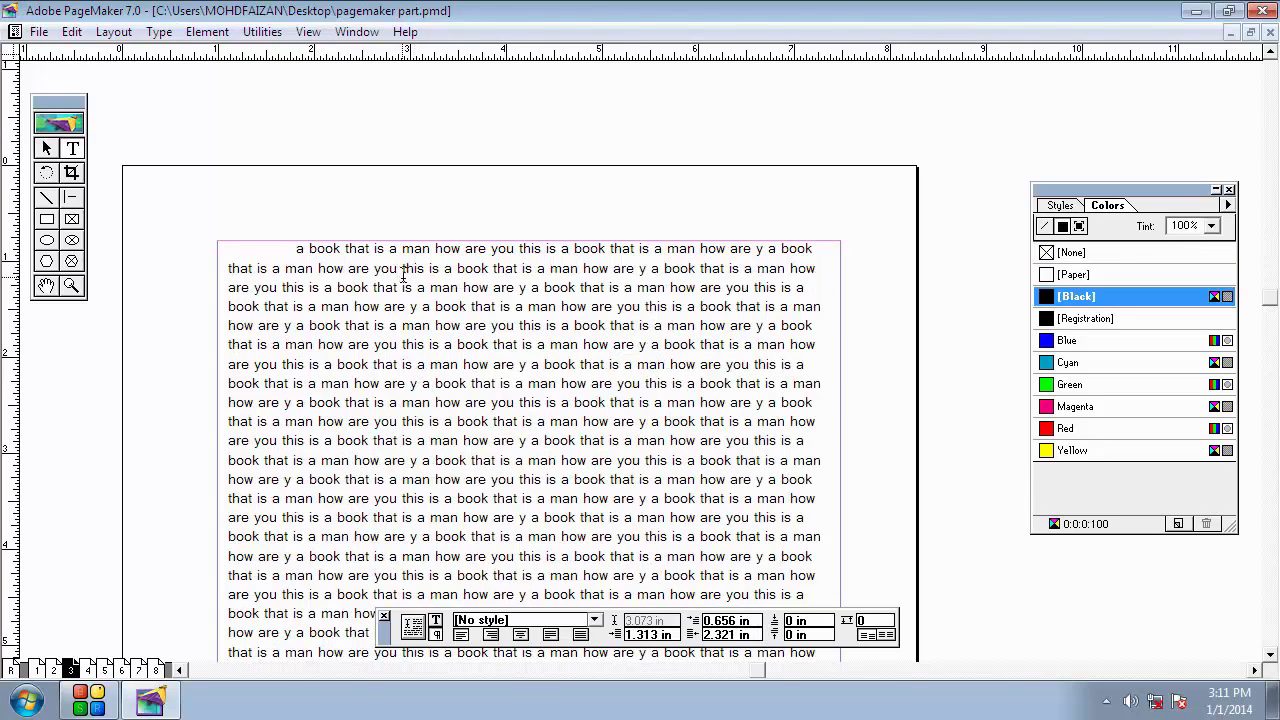
key("ctrl+a")
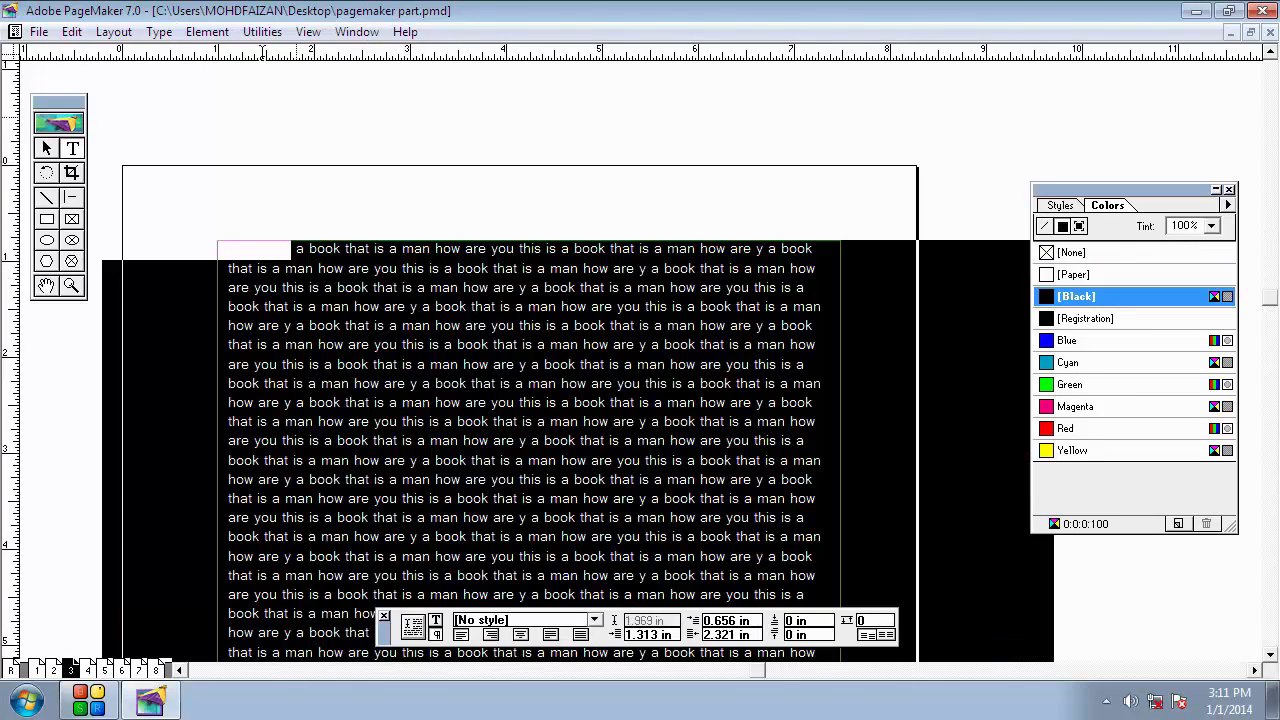
left_click(159, 32)
mouse_move(214, 324)
left_click(113, 32)
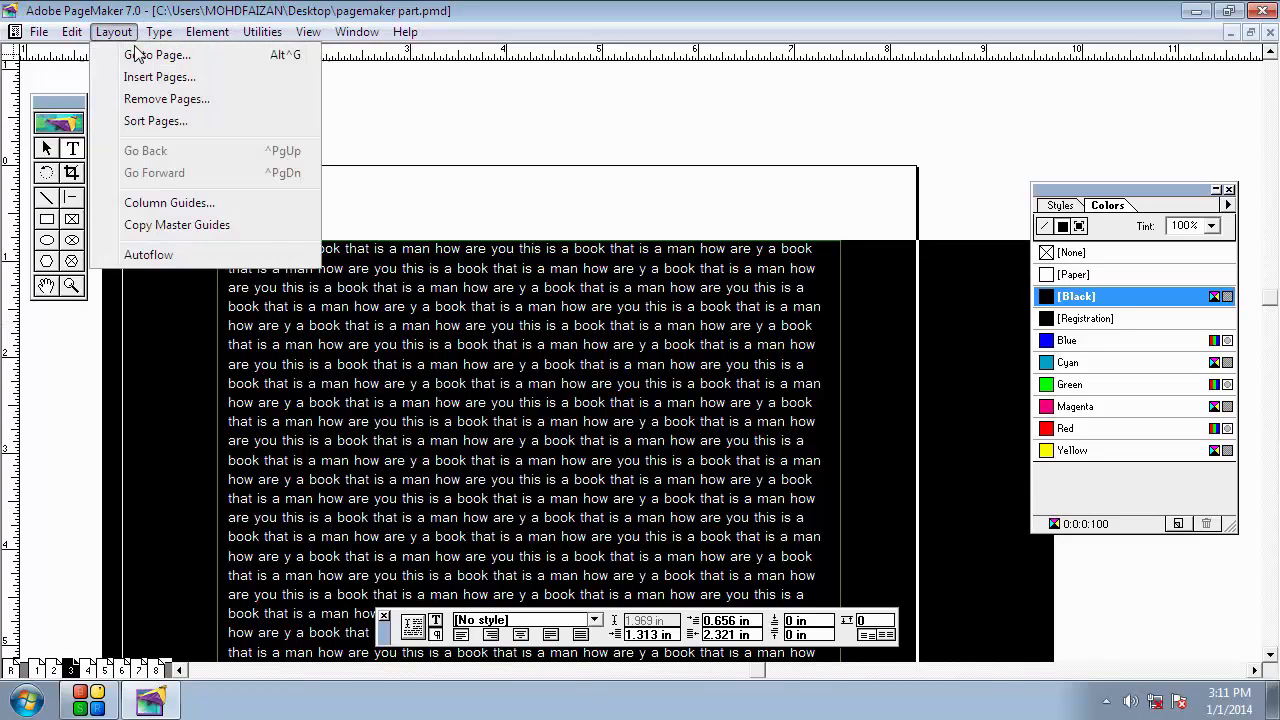
mouse_move(160, 34)
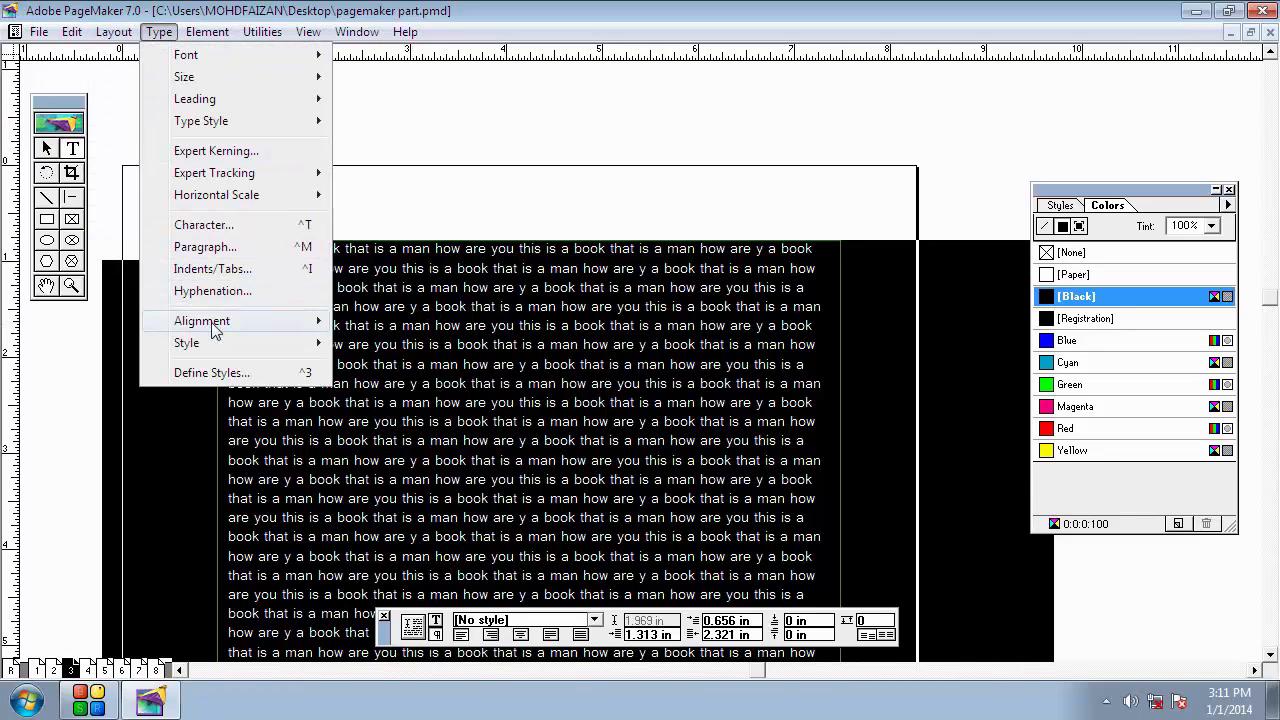
mouse_move(215, 325)
left_click(432, 343)
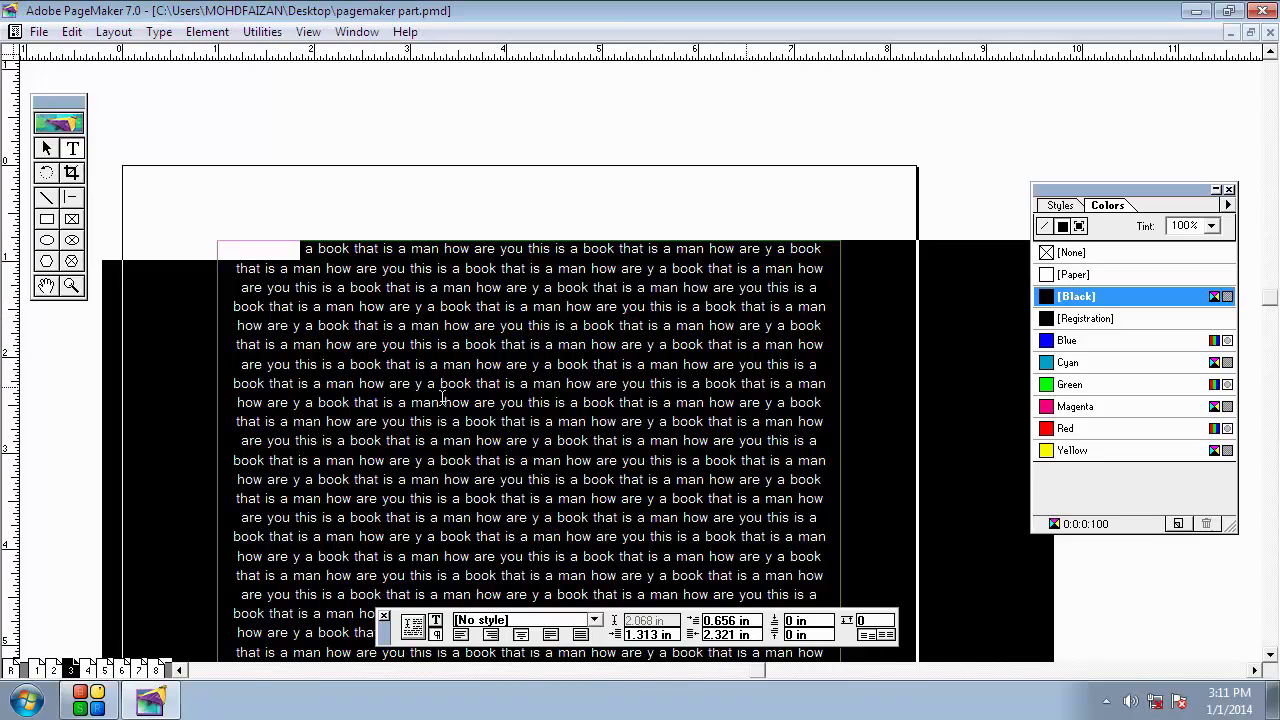
Change the alignment of the selected text to Justify
left_click(159, 31)
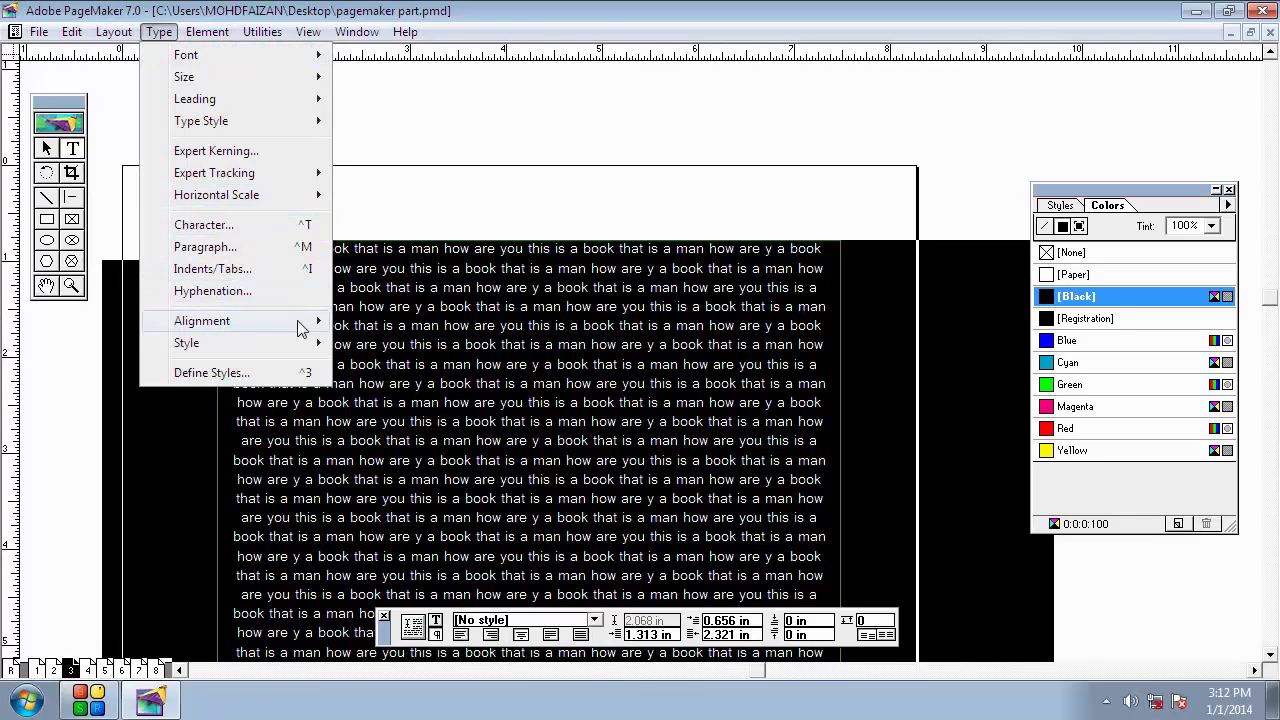
mouse_move(300, 330)
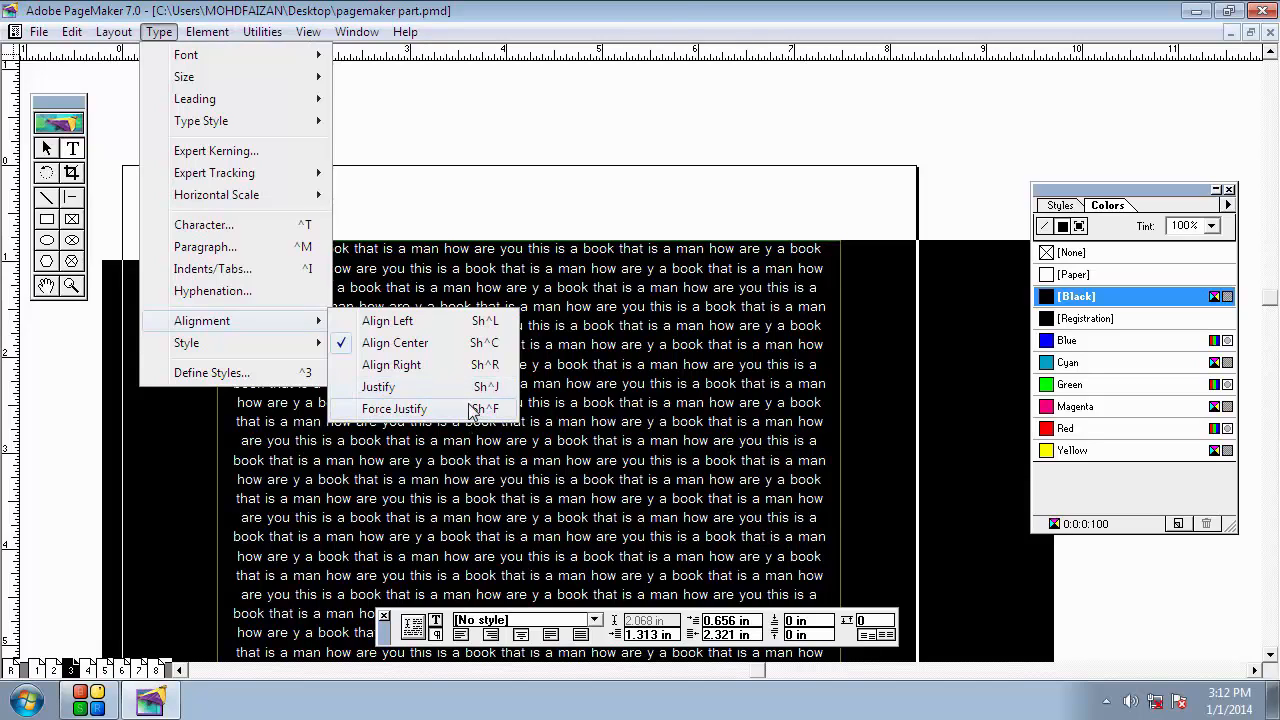
left_click(476, 392)
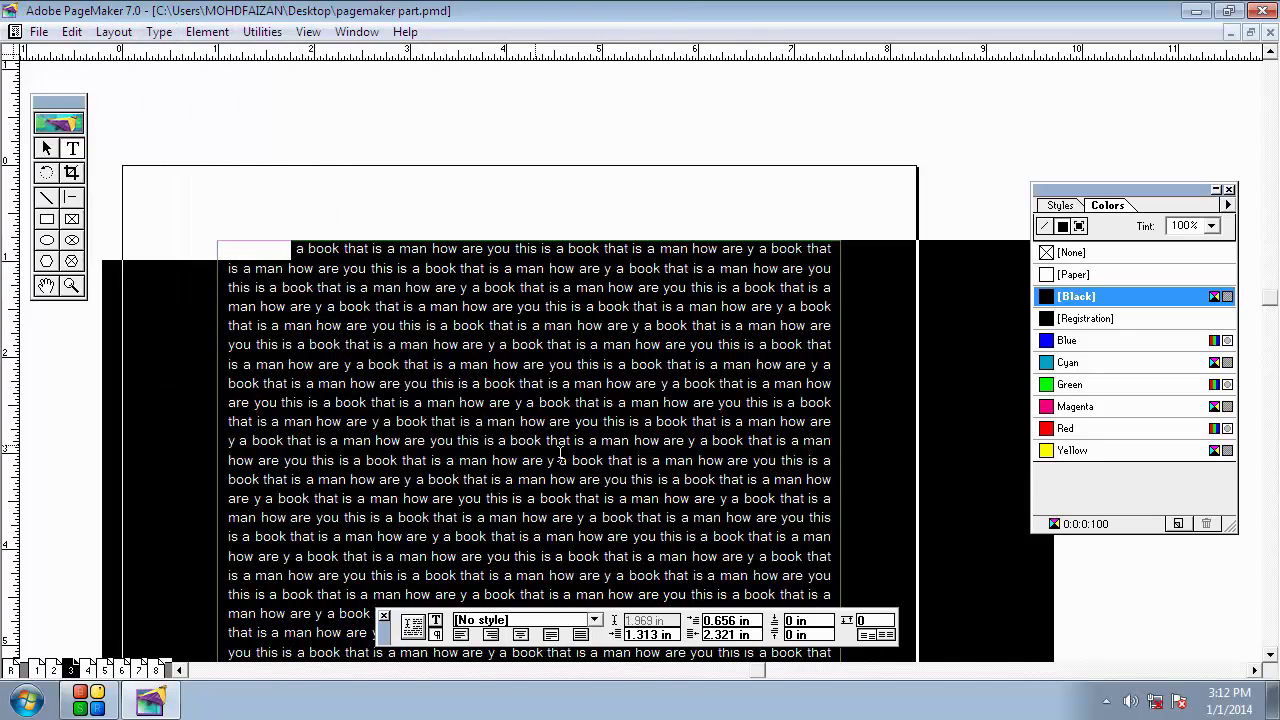
Apply left, right, center, justify and force-justify alignment in turn to the selected text from the Control palette
left_click(463, 636)
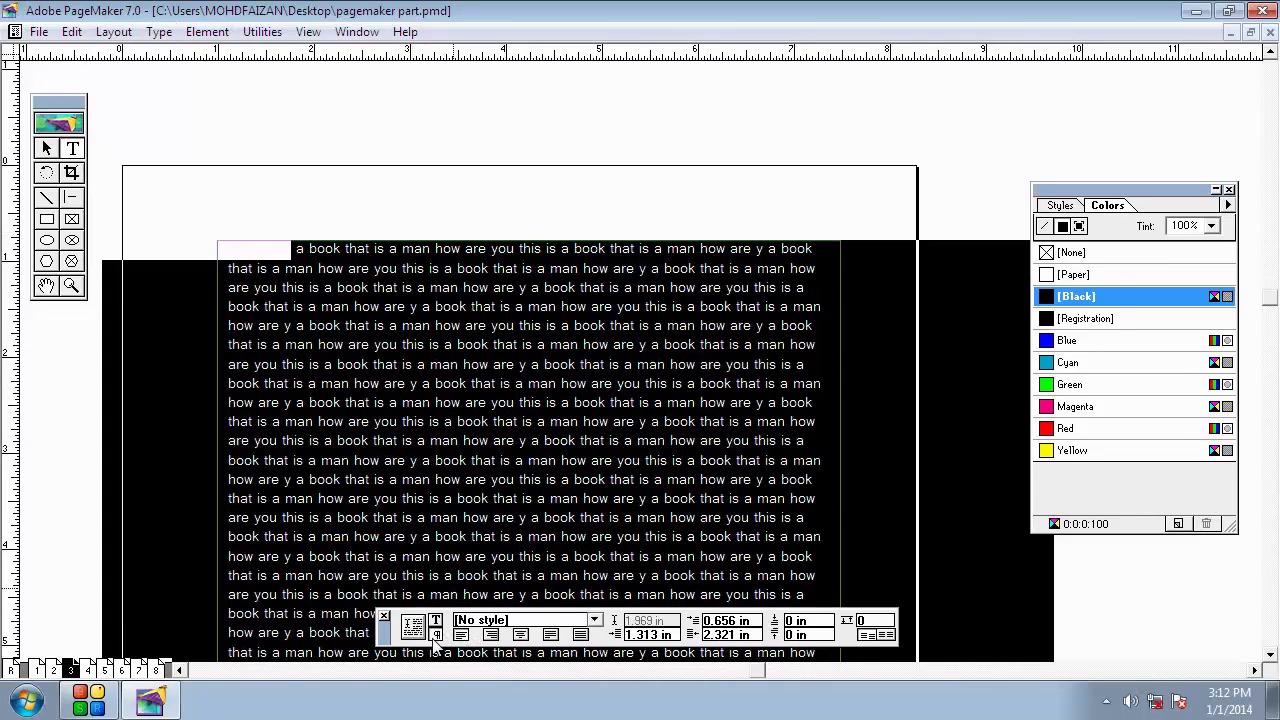
left_click(490, 636)
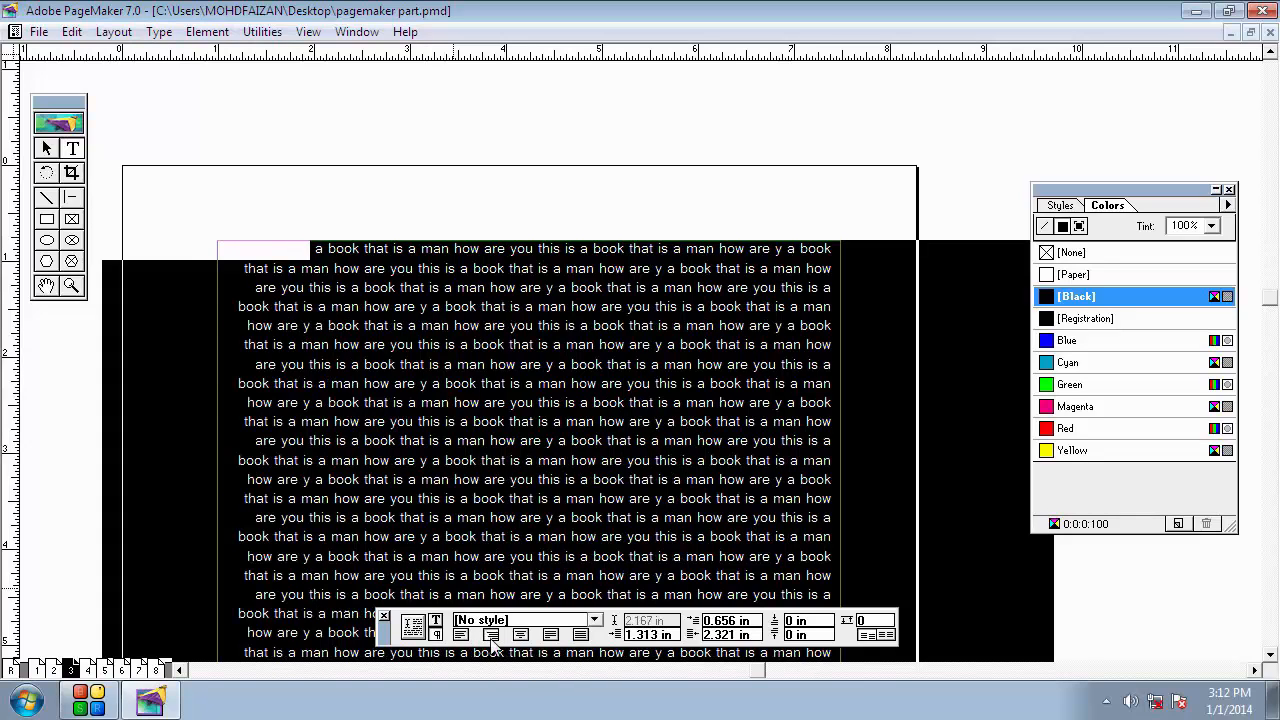
left_click(519, 636)
left_click(550, 636)
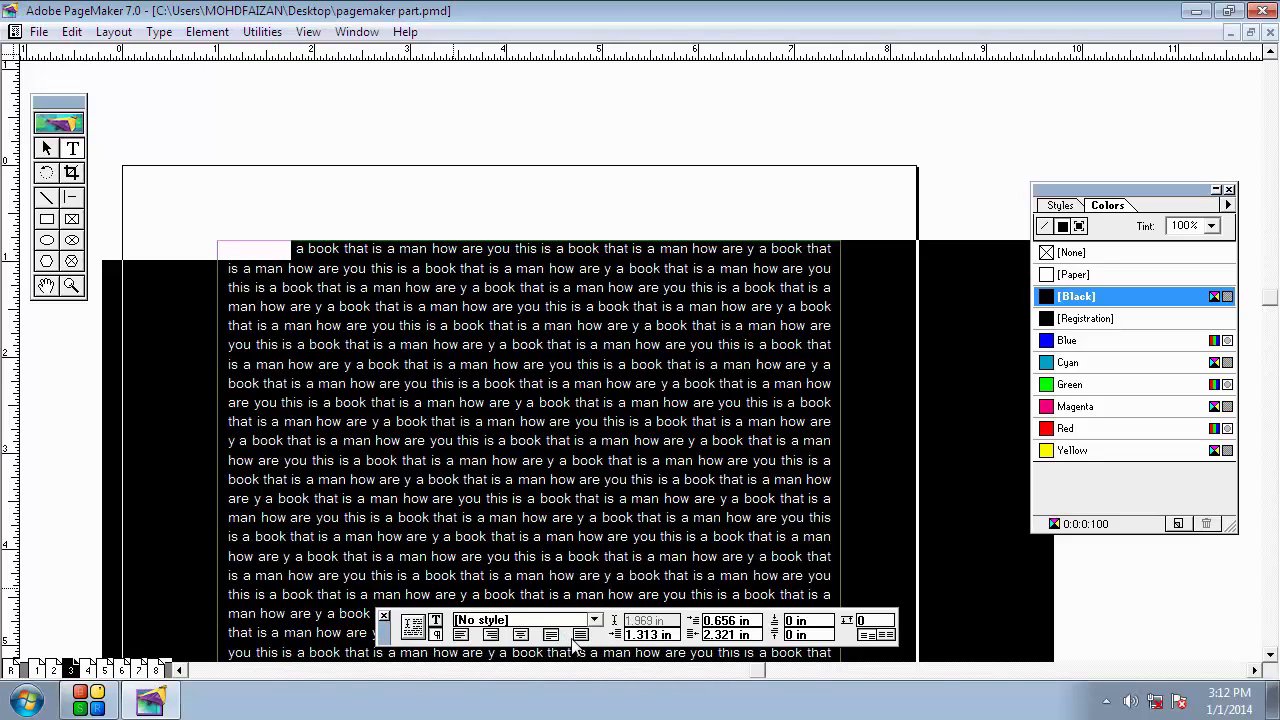
left_click(580, 638)
Align the selected text left, switch the Control palette to character attributes and clear the selection
left_click(461, 636)
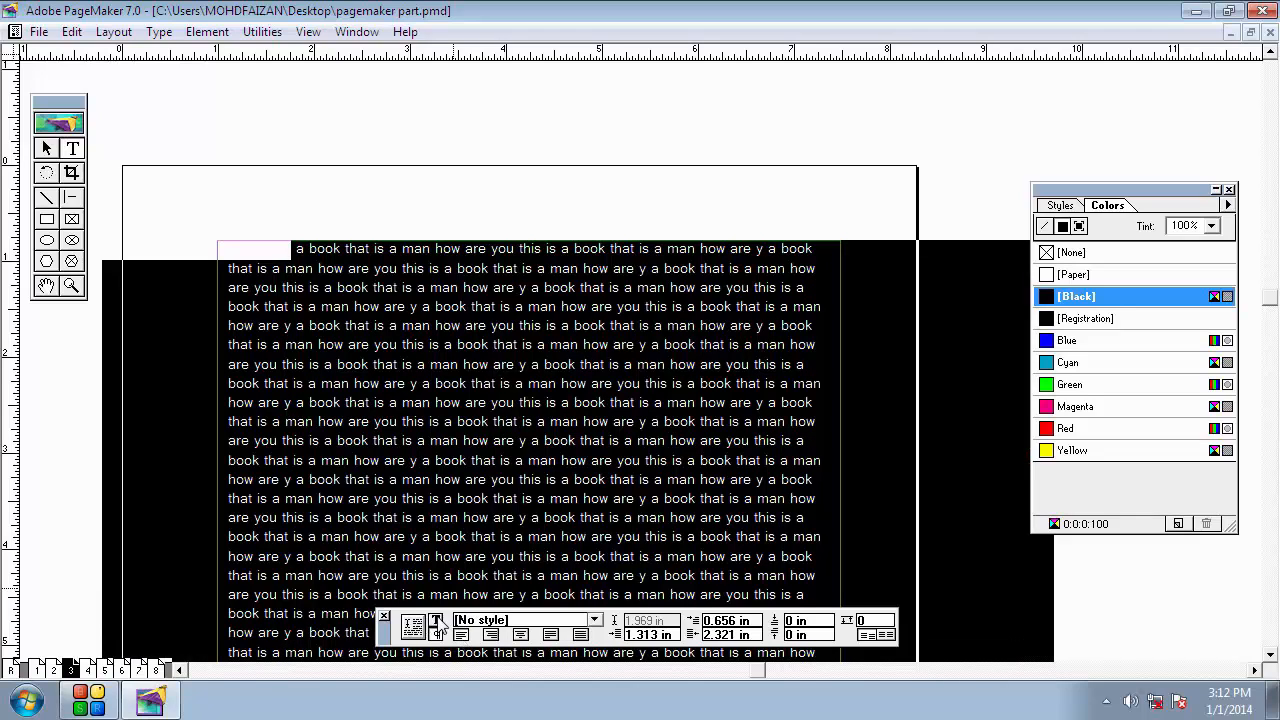
left_click(436, 621)
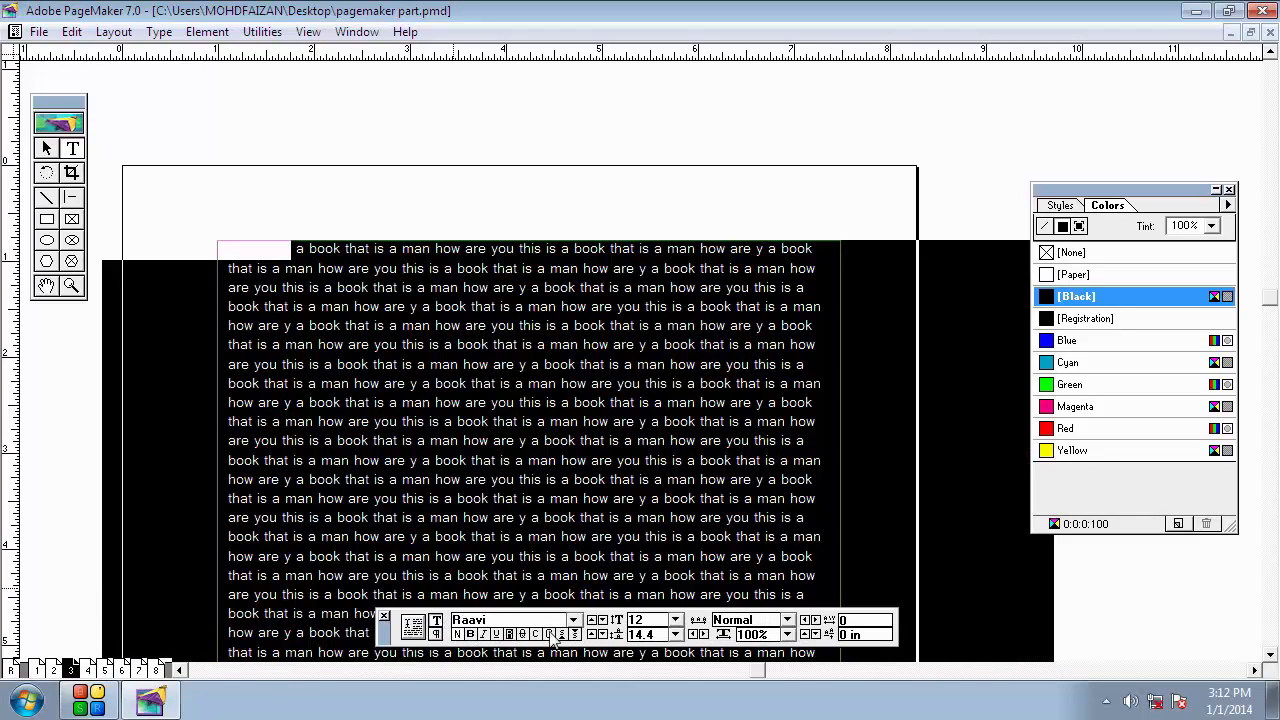
left_click(414, 203)
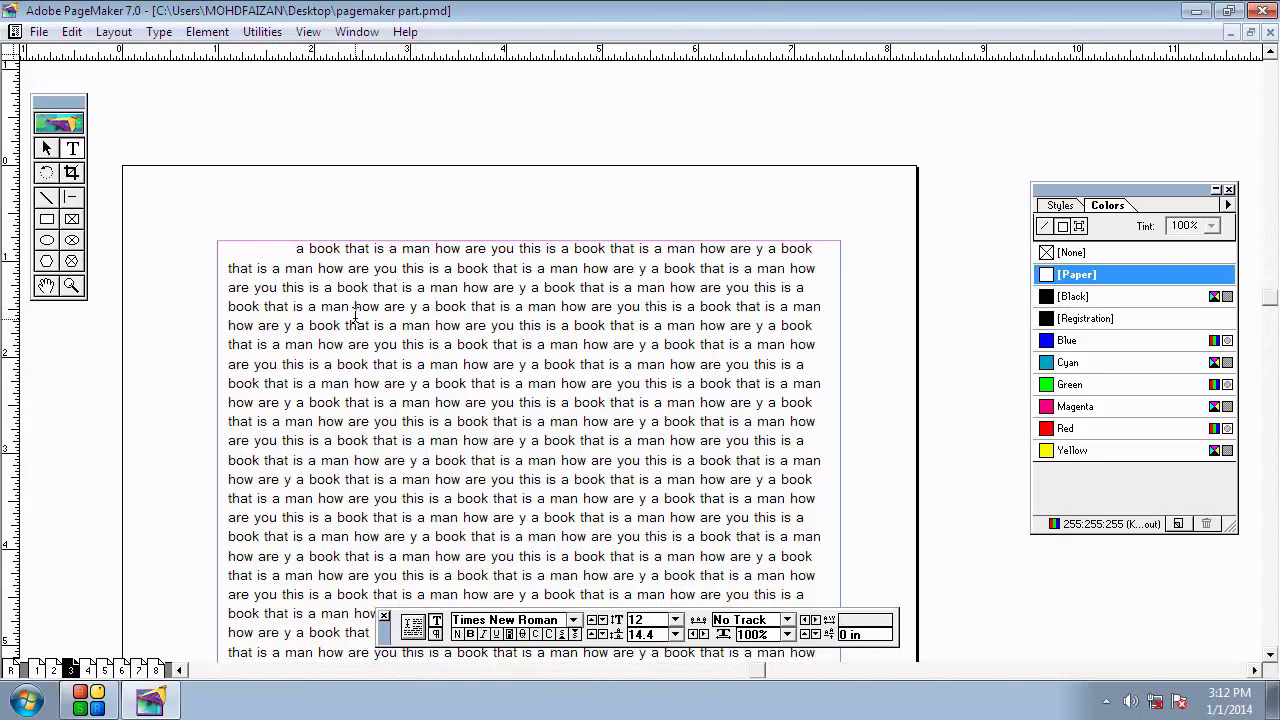
Select the whole text and apply the Body text style to it
left_click_drag(370, 319, 359, 177)
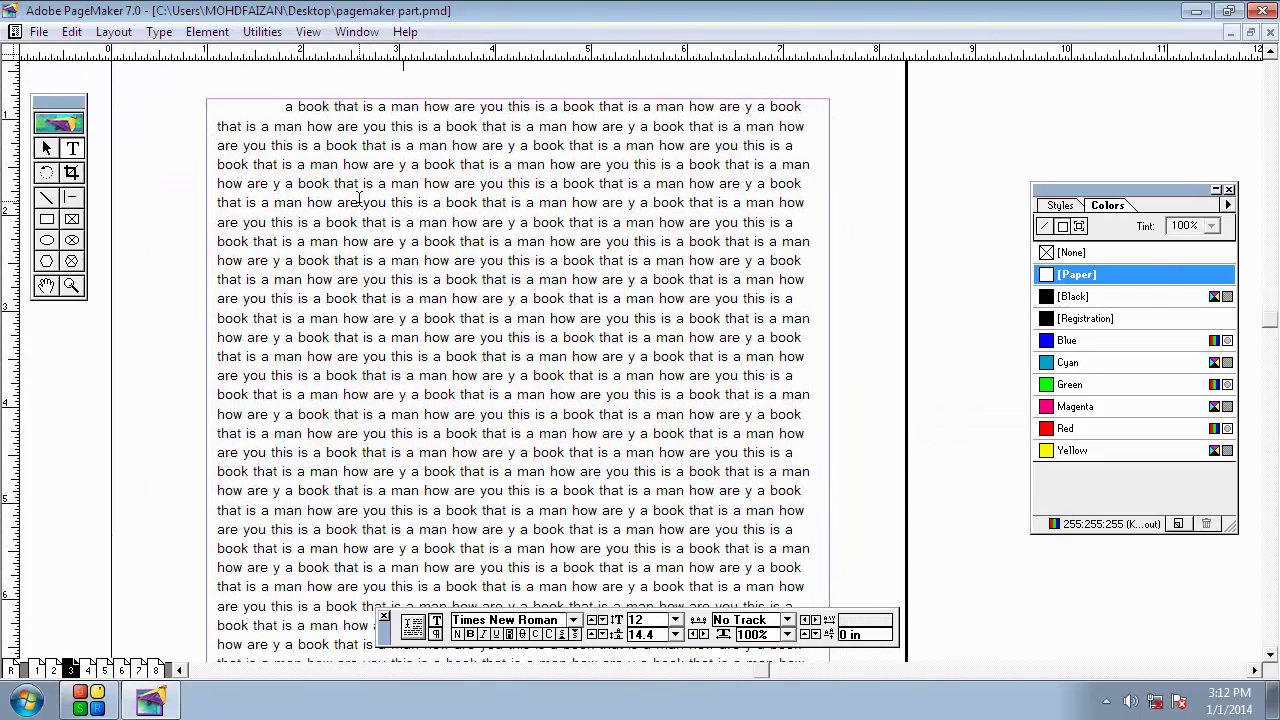
left_click(159, 32)
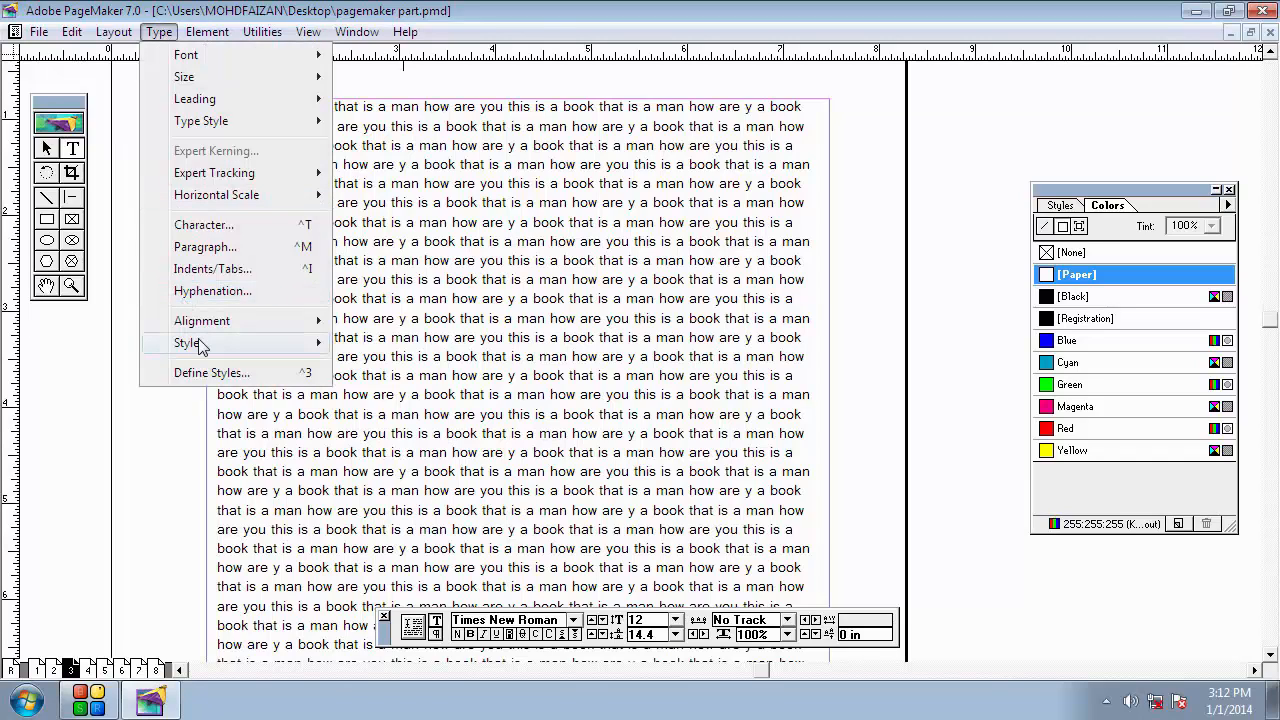
mouse_move(199, 344)
left_click(506, 282)
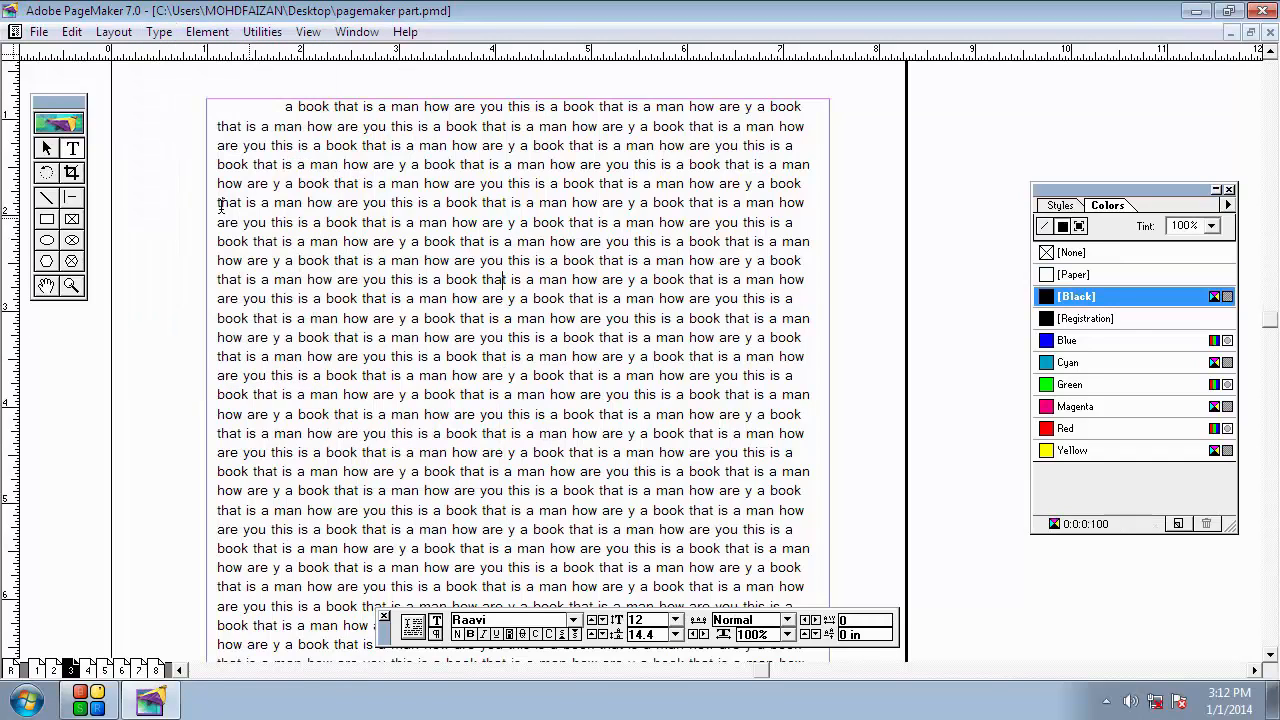
key("ctrl+a")
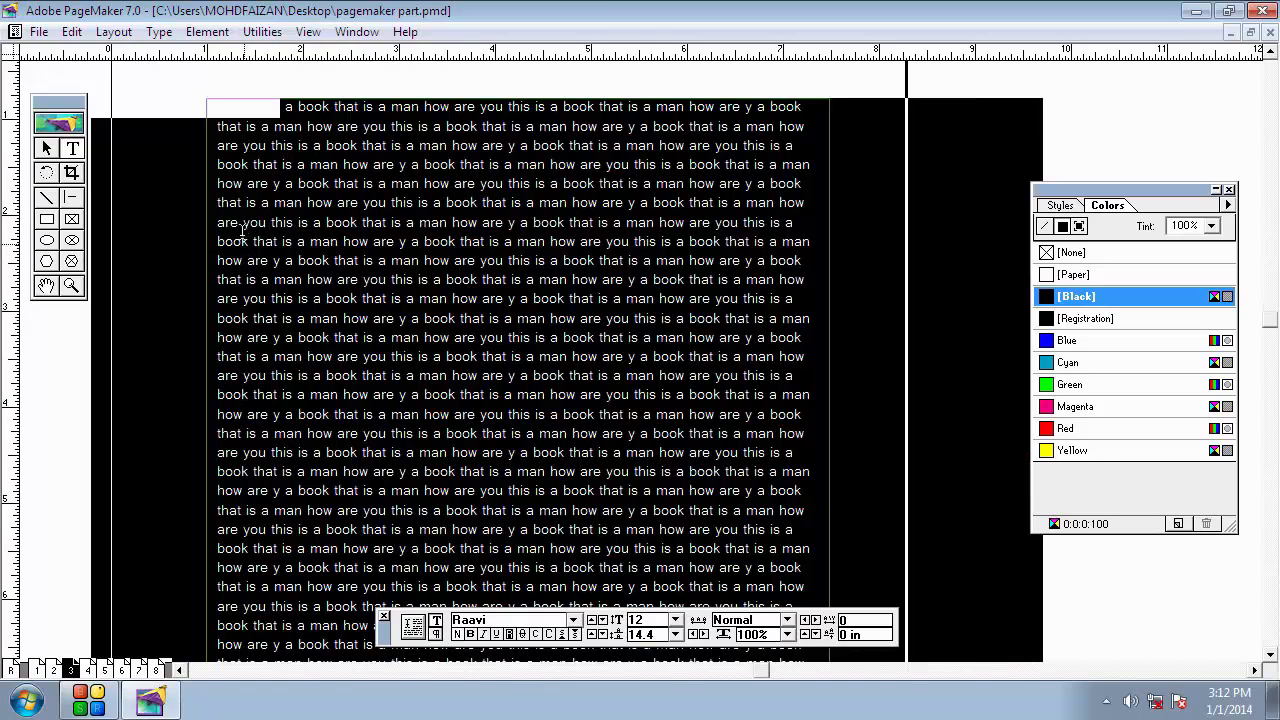
left_click(159, 32)
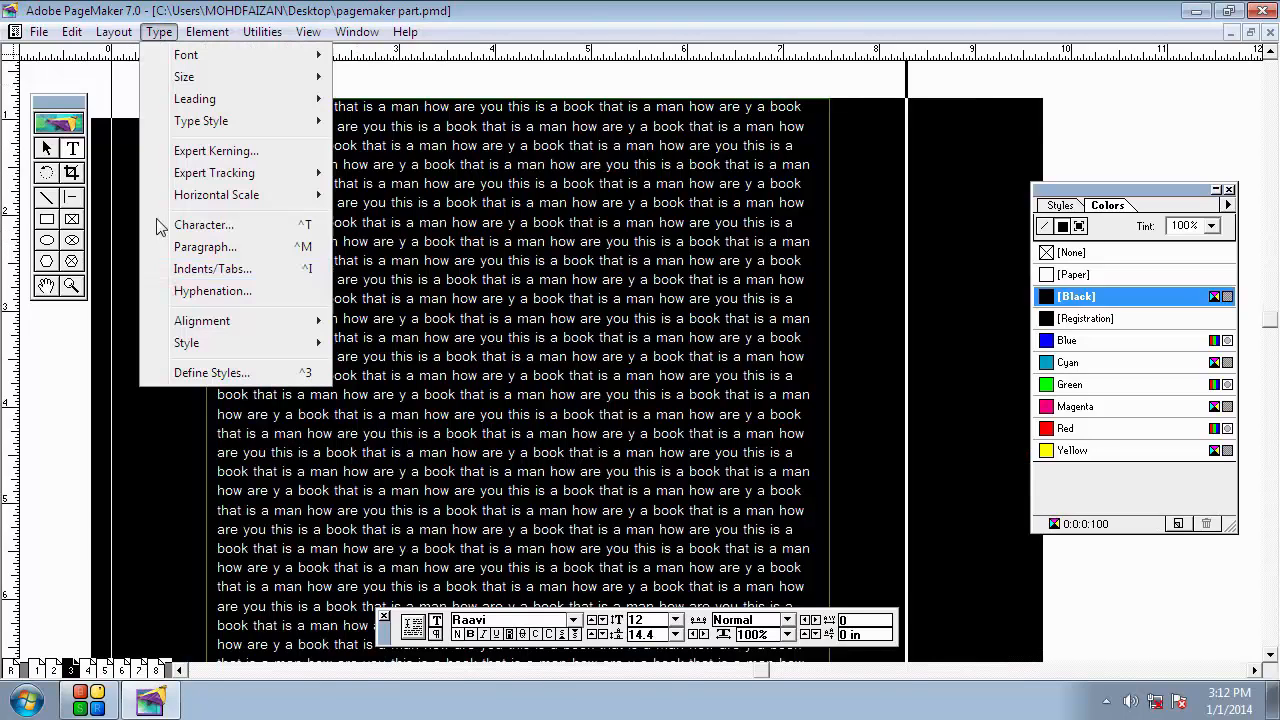
mouse_move(190, 344)
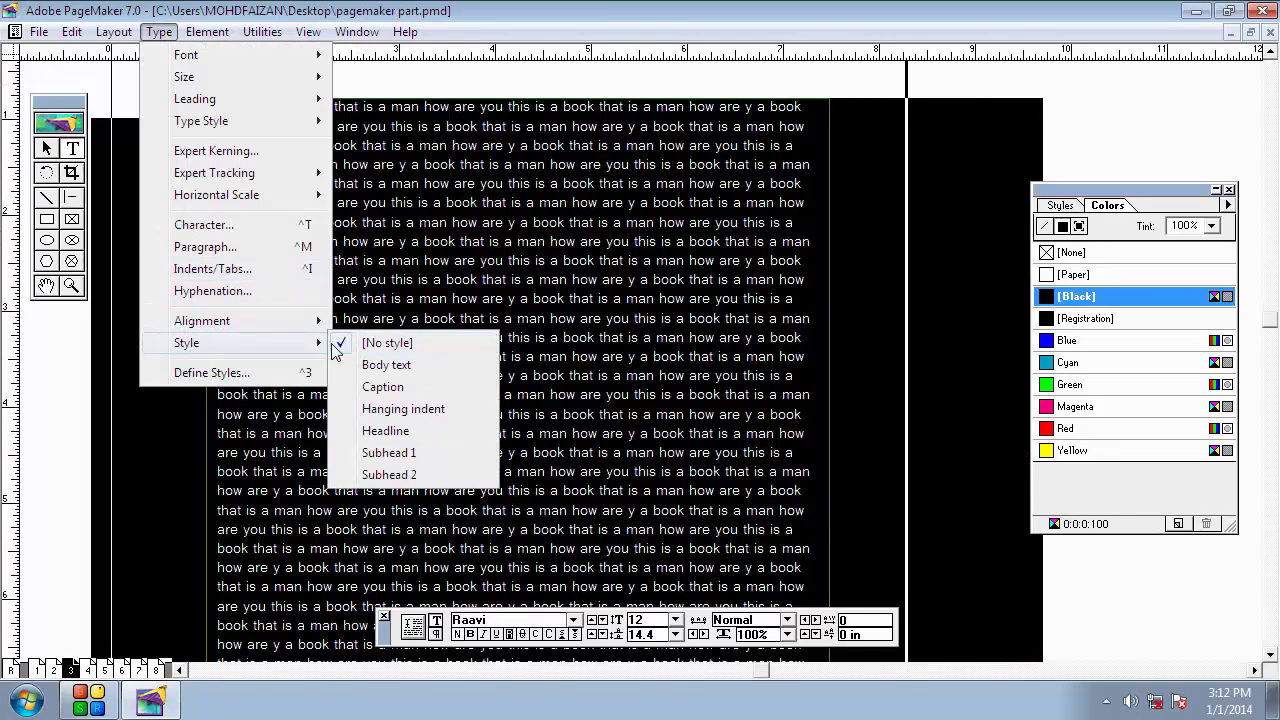
left_click(428, 367)
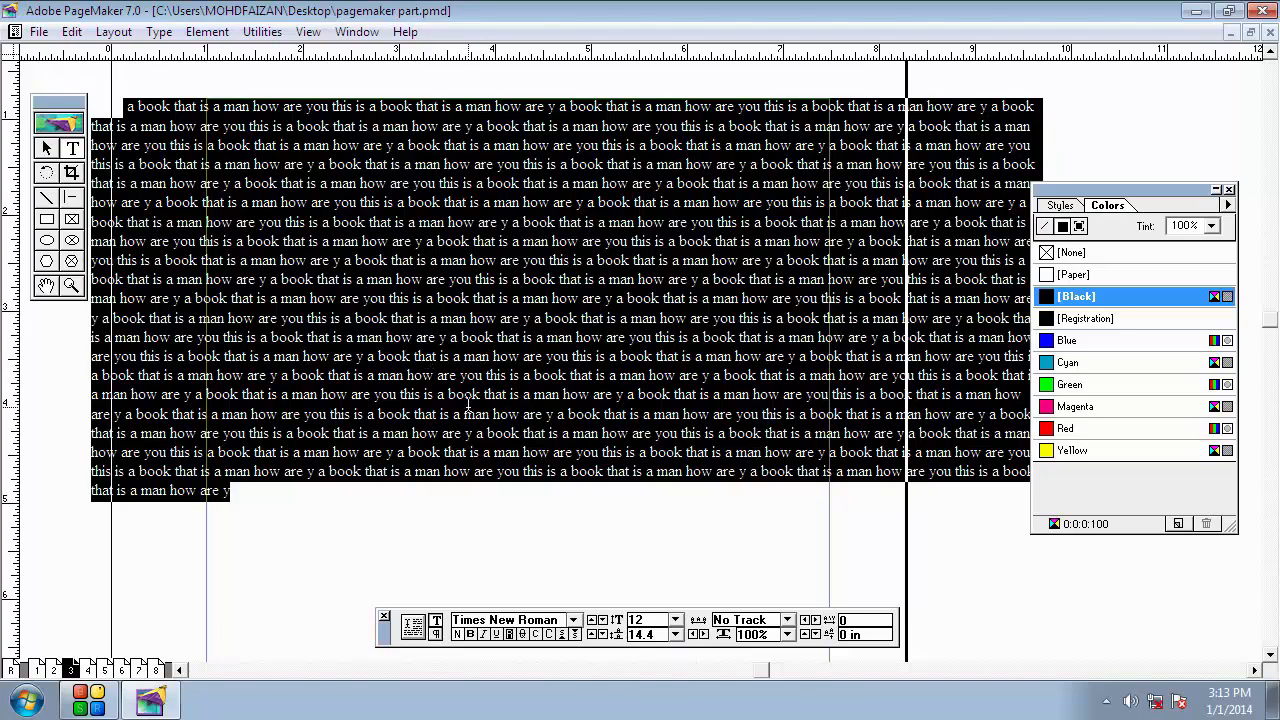
Apply the Caption style and after it the Hanging indent style to the selected text
left_click(159, 32)
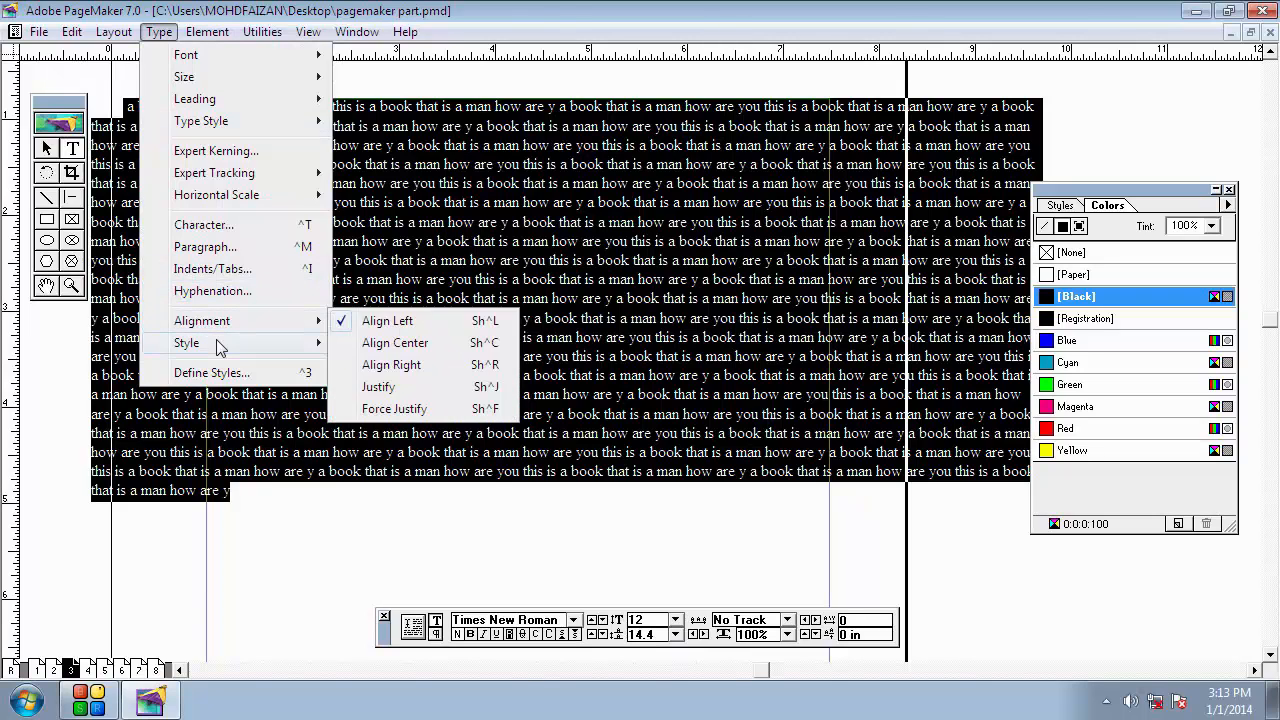
mouse_move(290, 343)
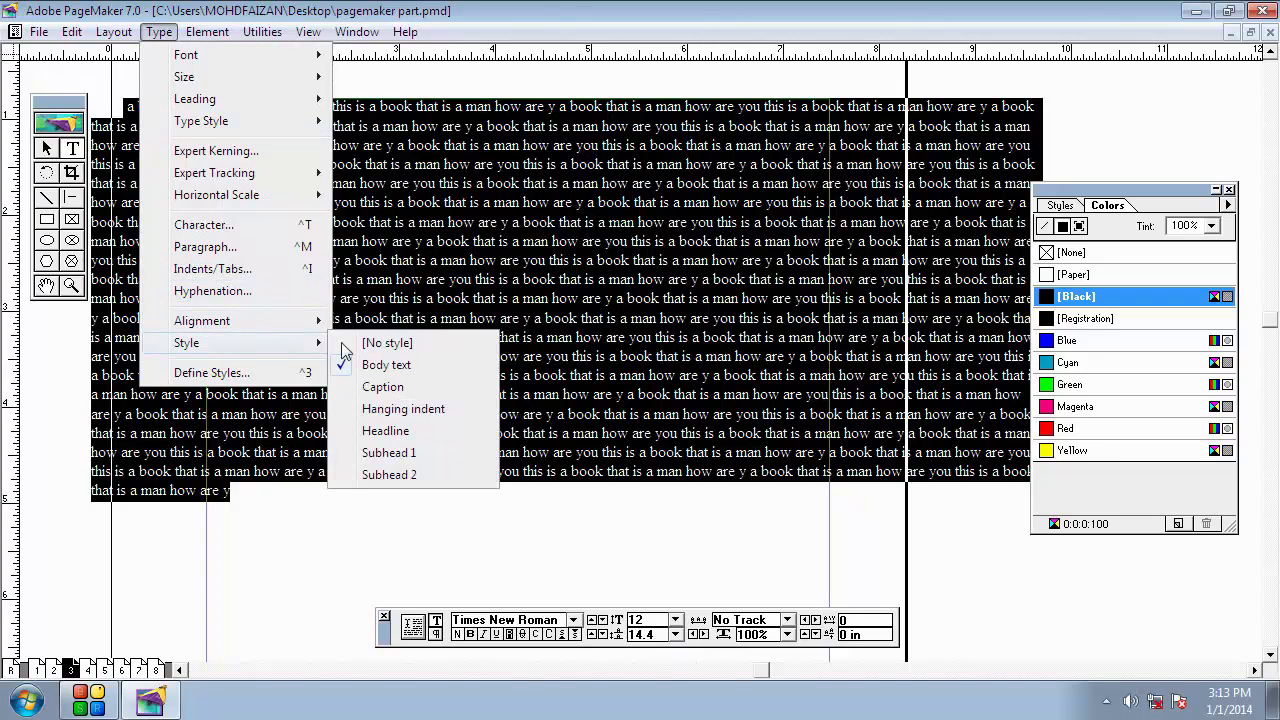
left_click(417, 389)
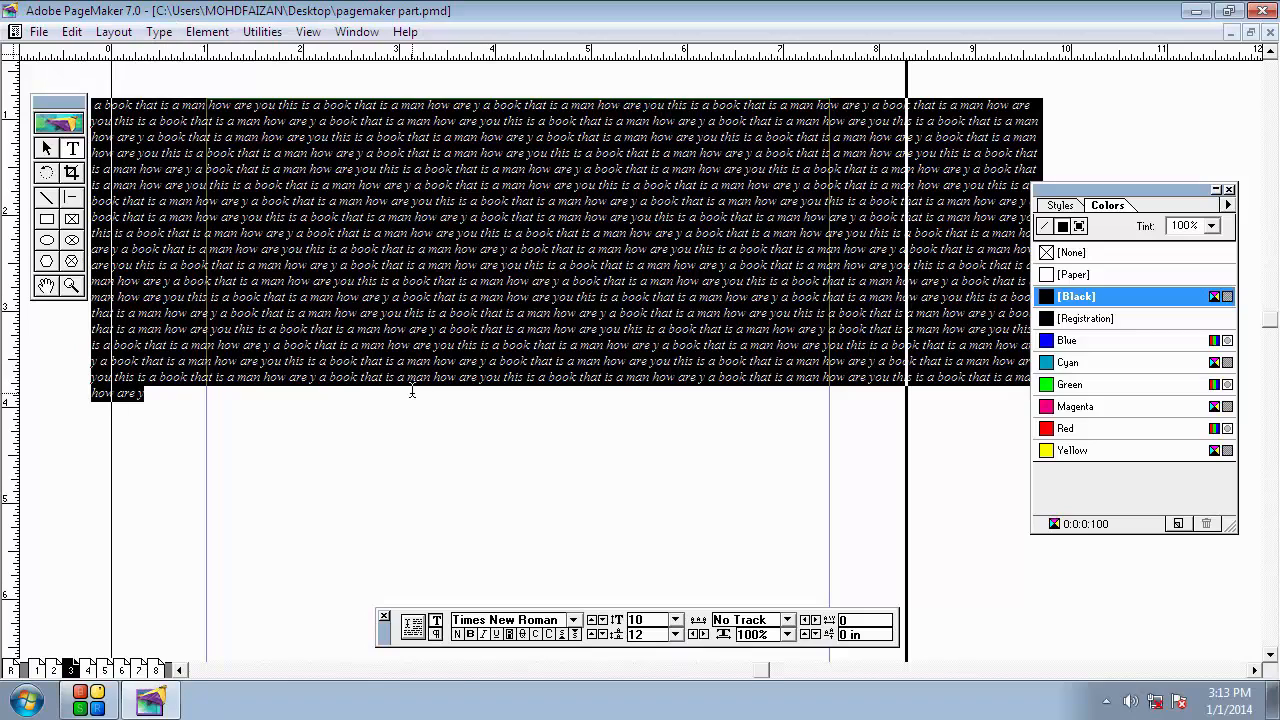
left_click(159, 31)
mouse_move(233, 346)
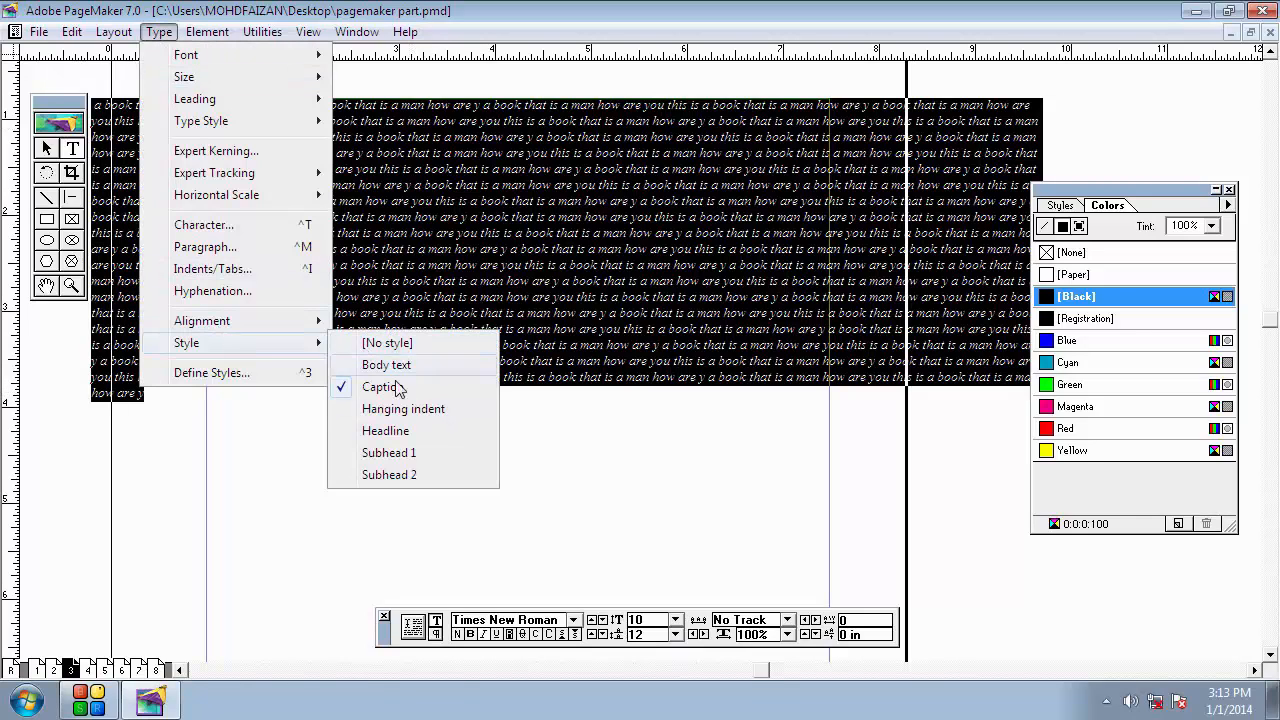
left_click(403, 420)
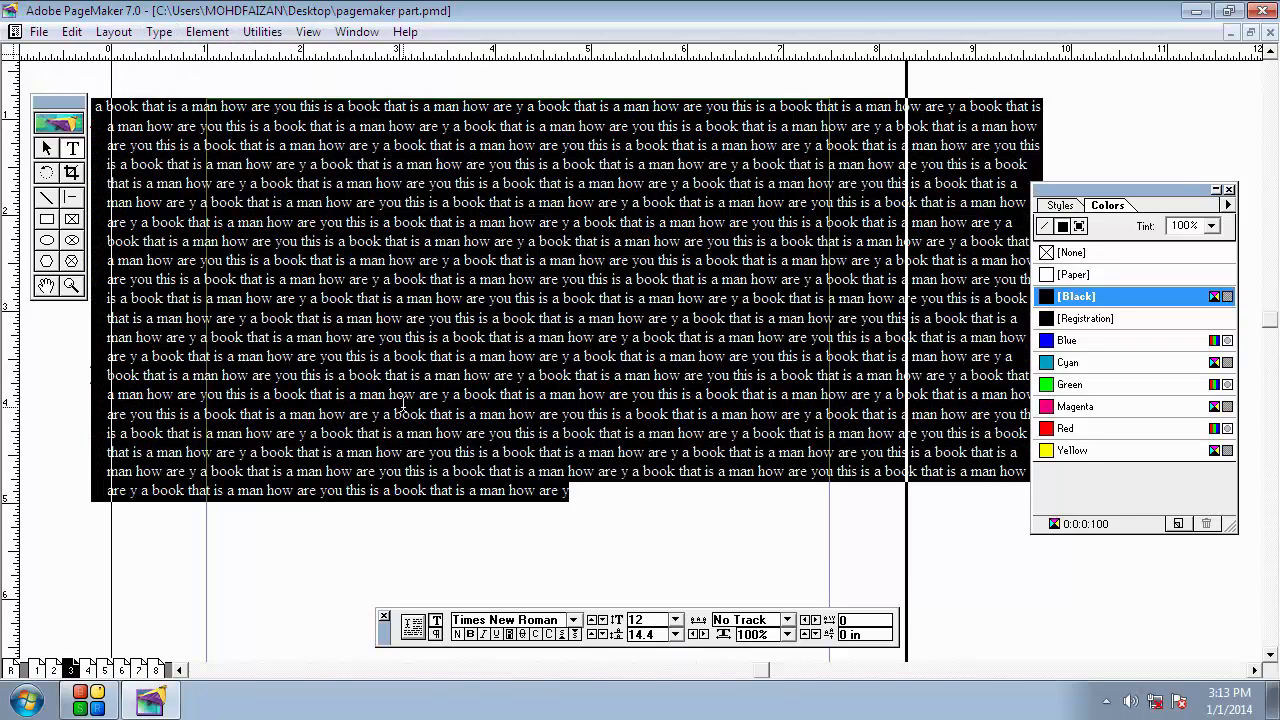
Apply the Headline style and after it the Subhead 1 style to the selected text
left_click(159, 31)
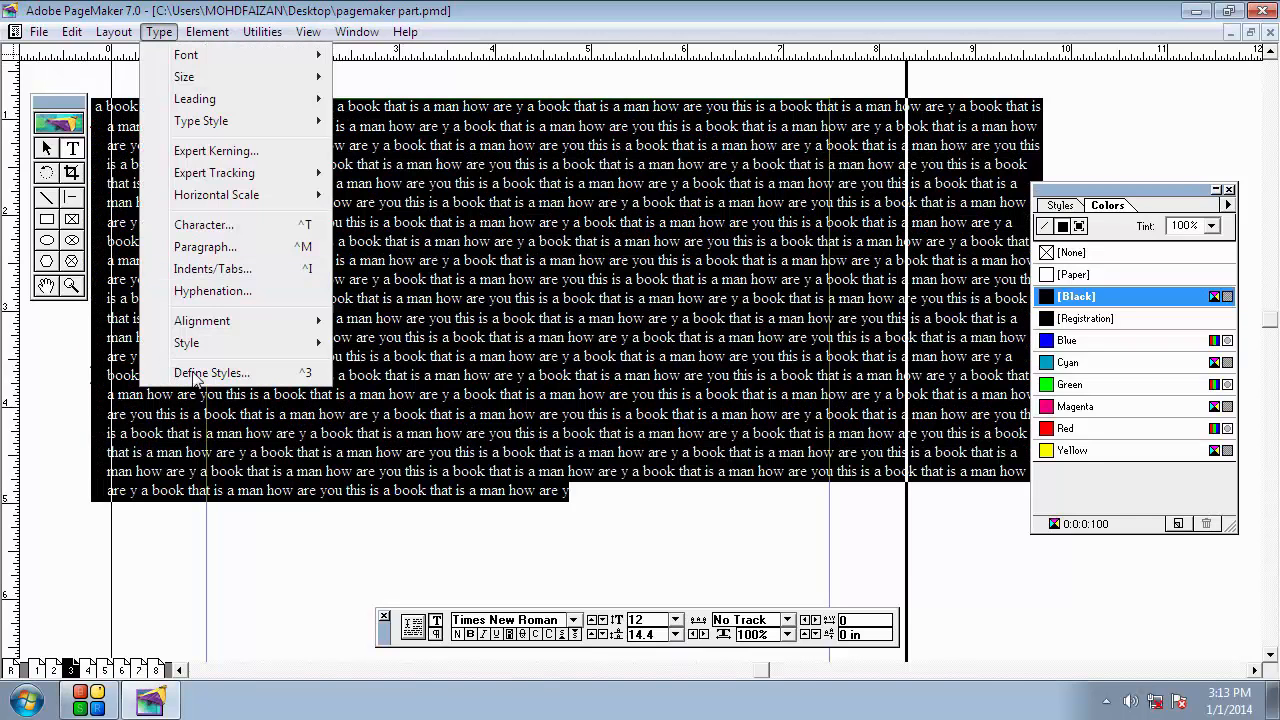
mouse_move(280, 343)
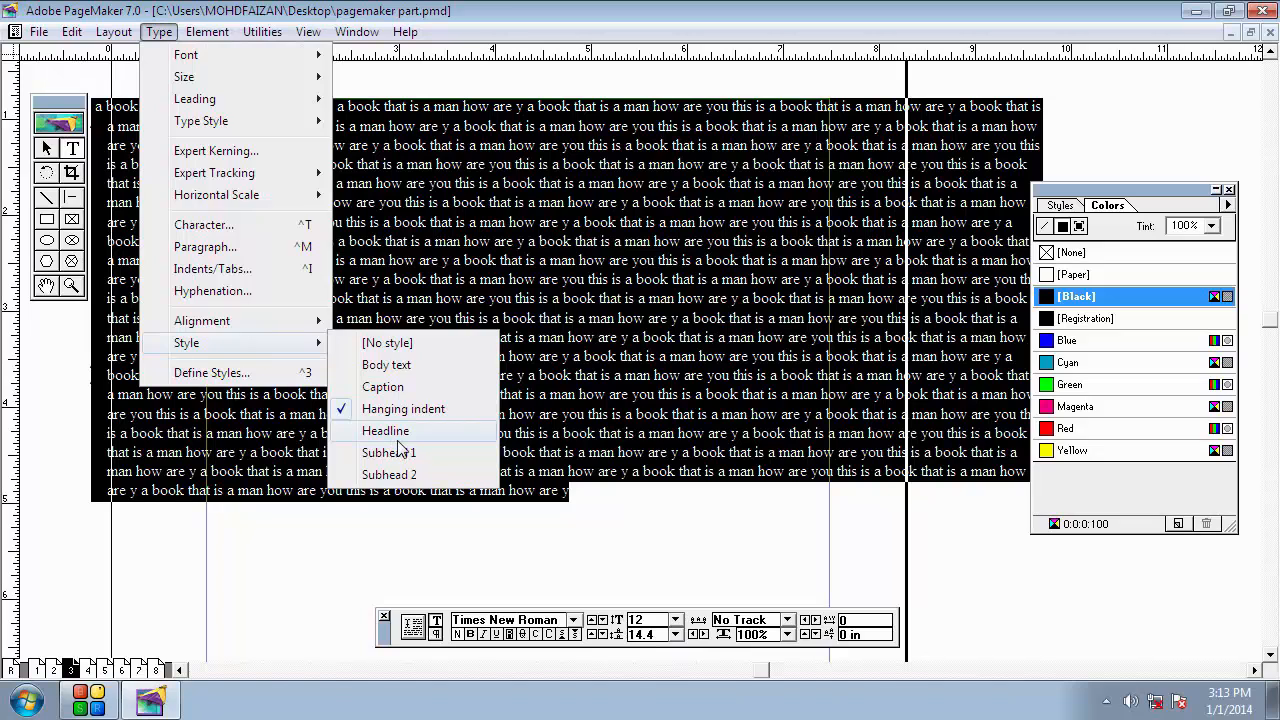
left_click(399, 430)
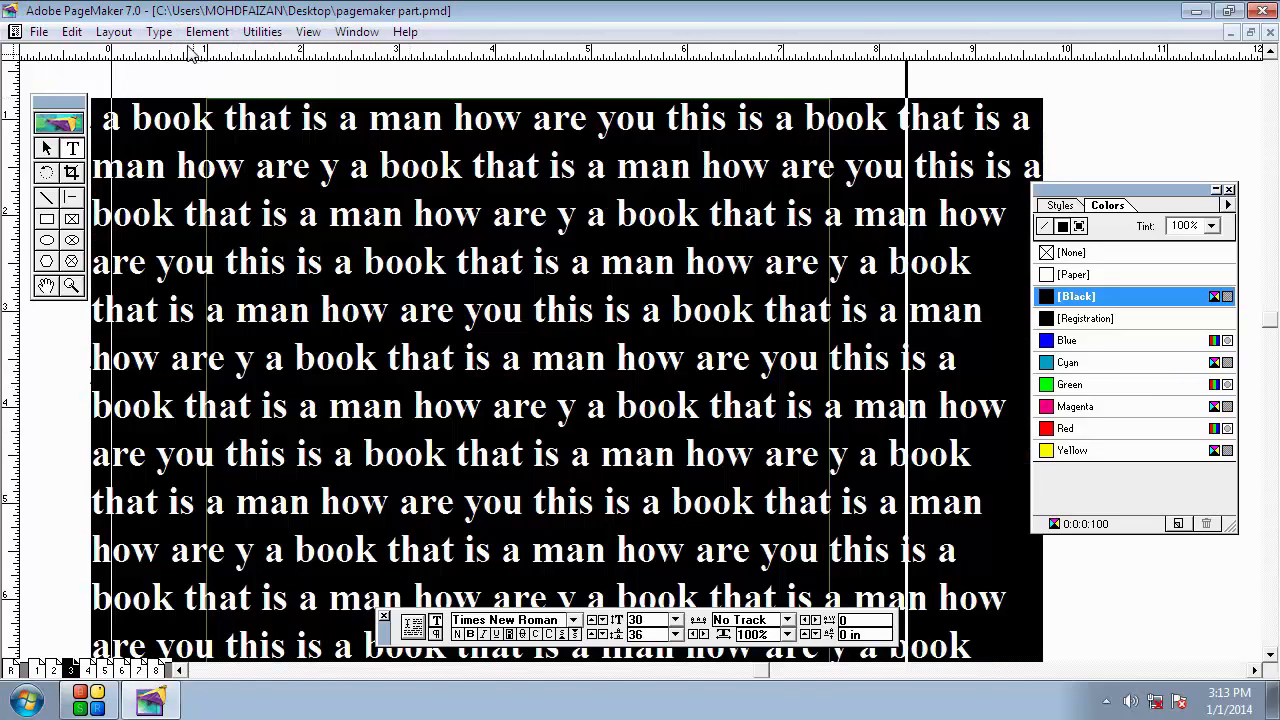
left_click(159, 31)
mouse_move(262, 345)
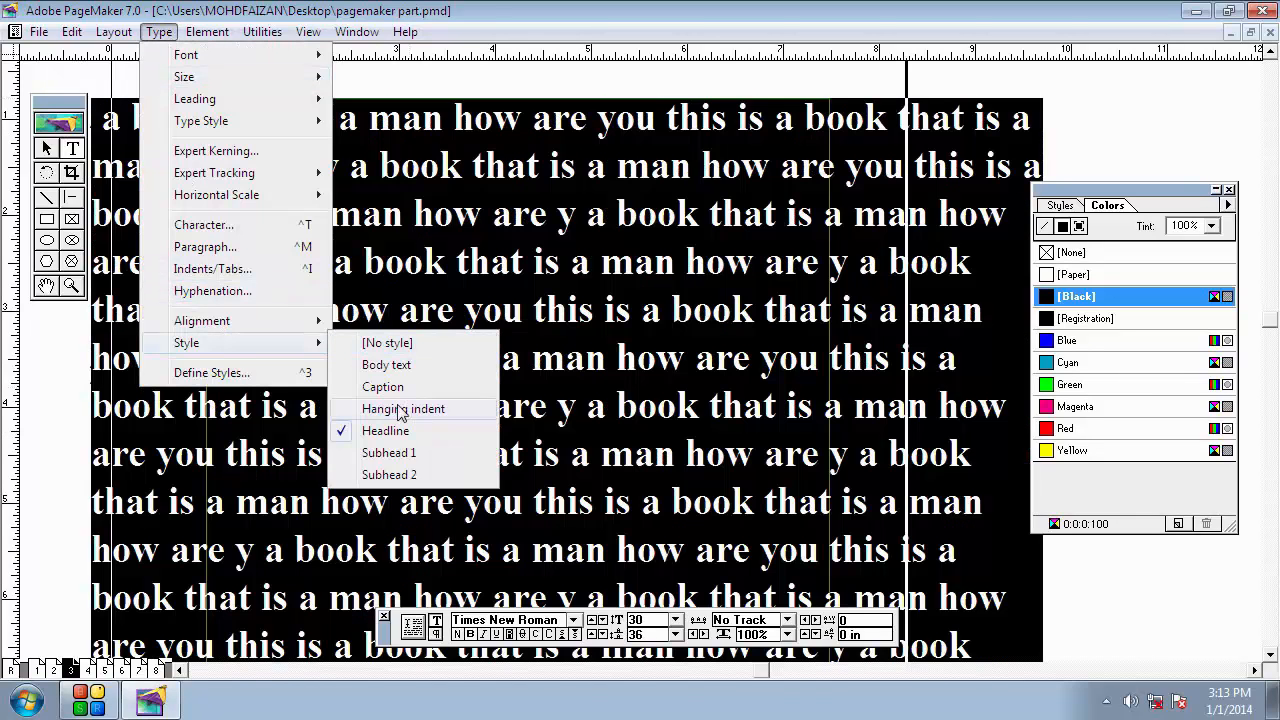
left_click(402, 452)
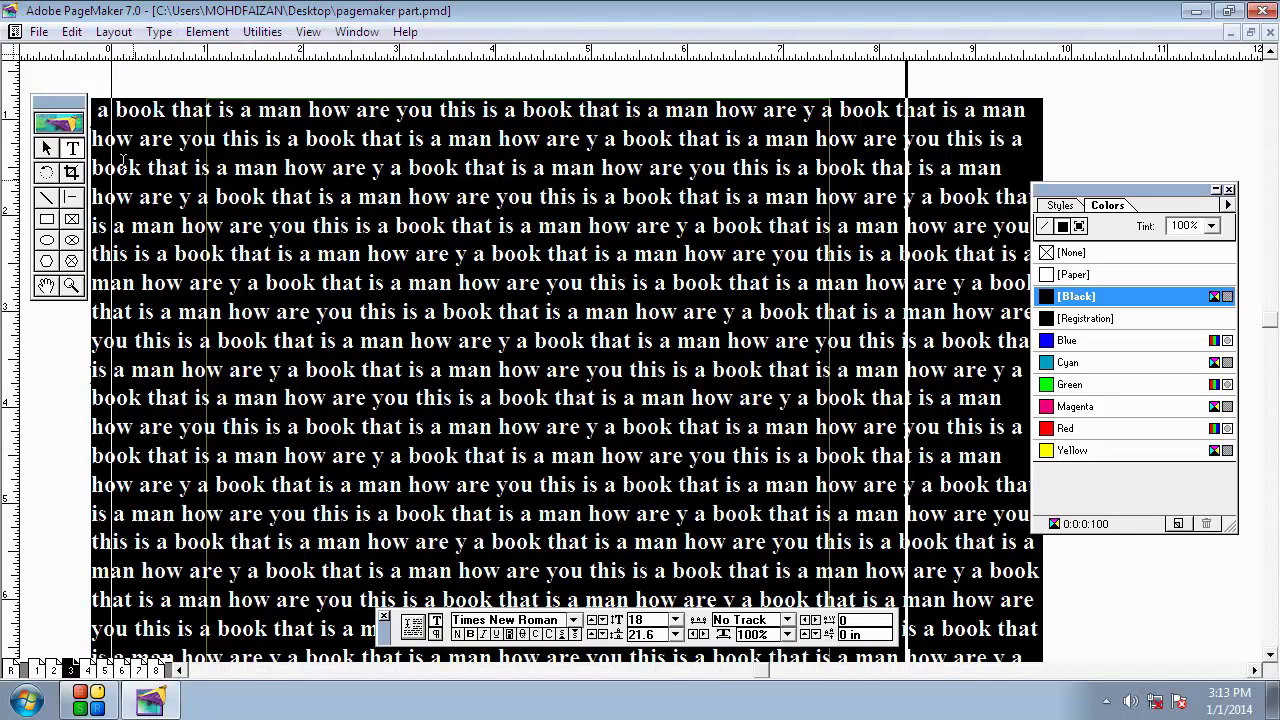
Set the selected text to [No style], reapply the Body text style and clear the selection
left_click(113, 31)
mouse_move(161, 33)
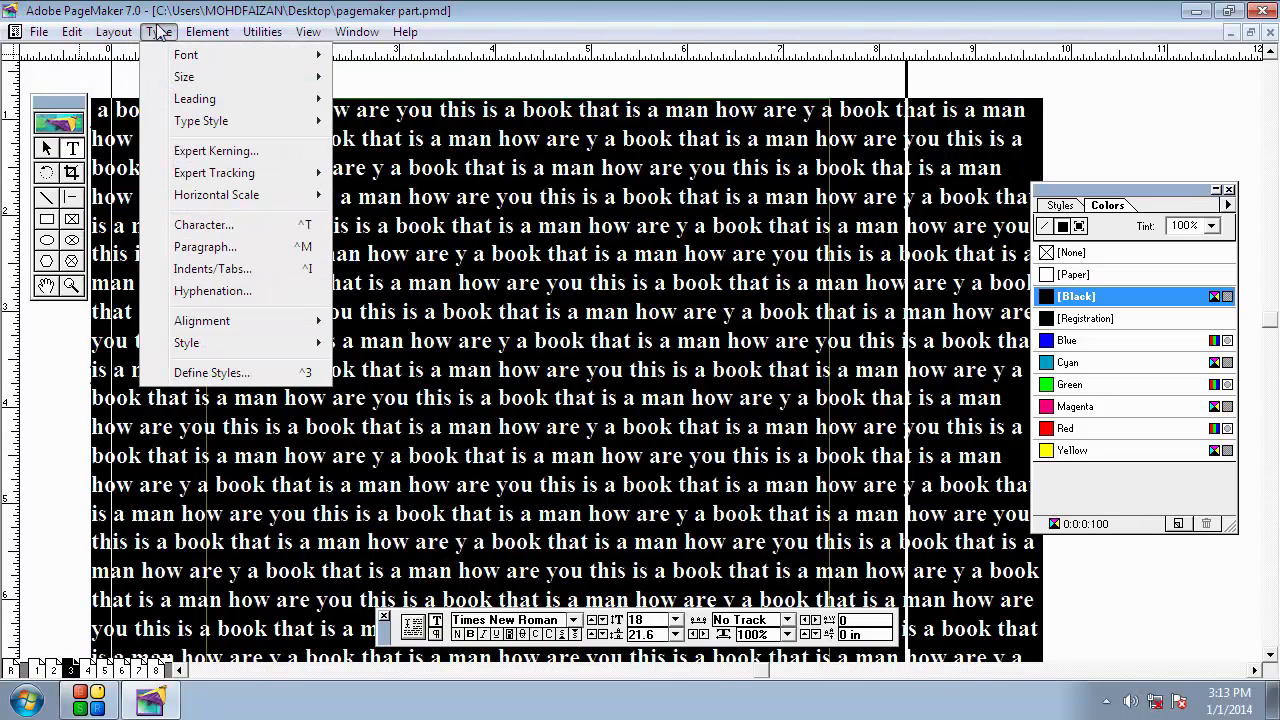
mouse_move(300, 345)
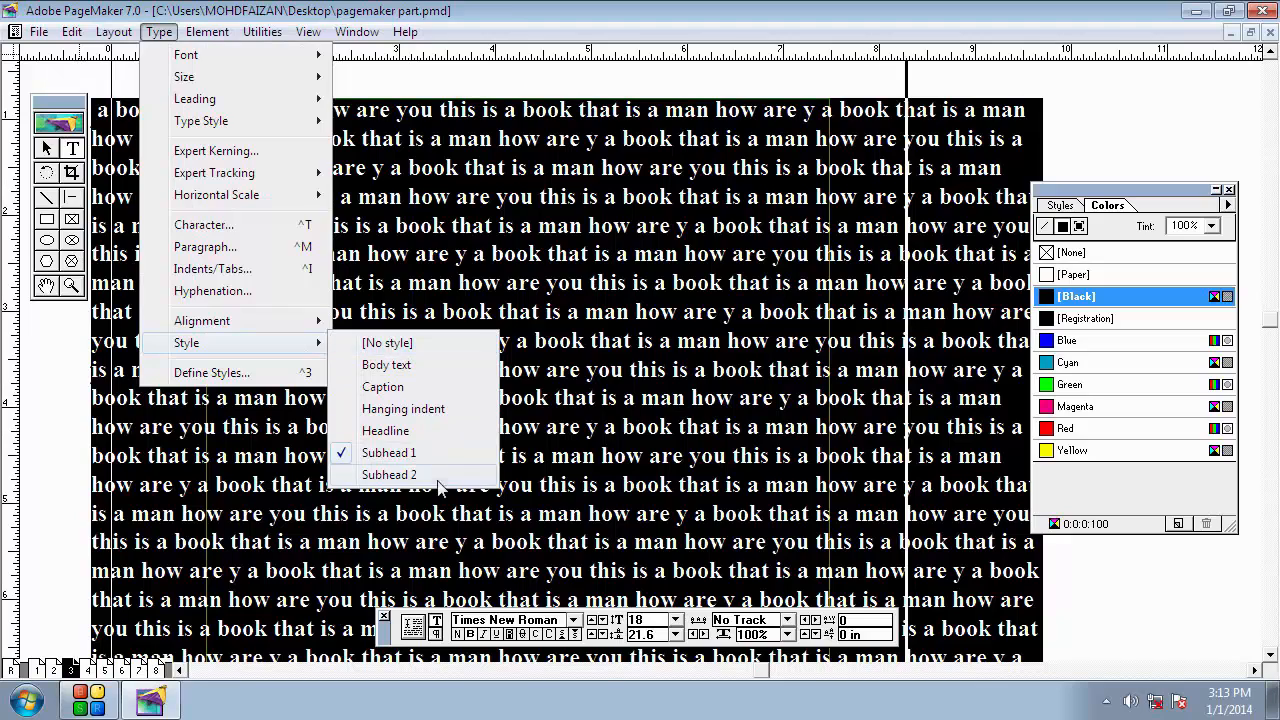
left_click(400, 343)
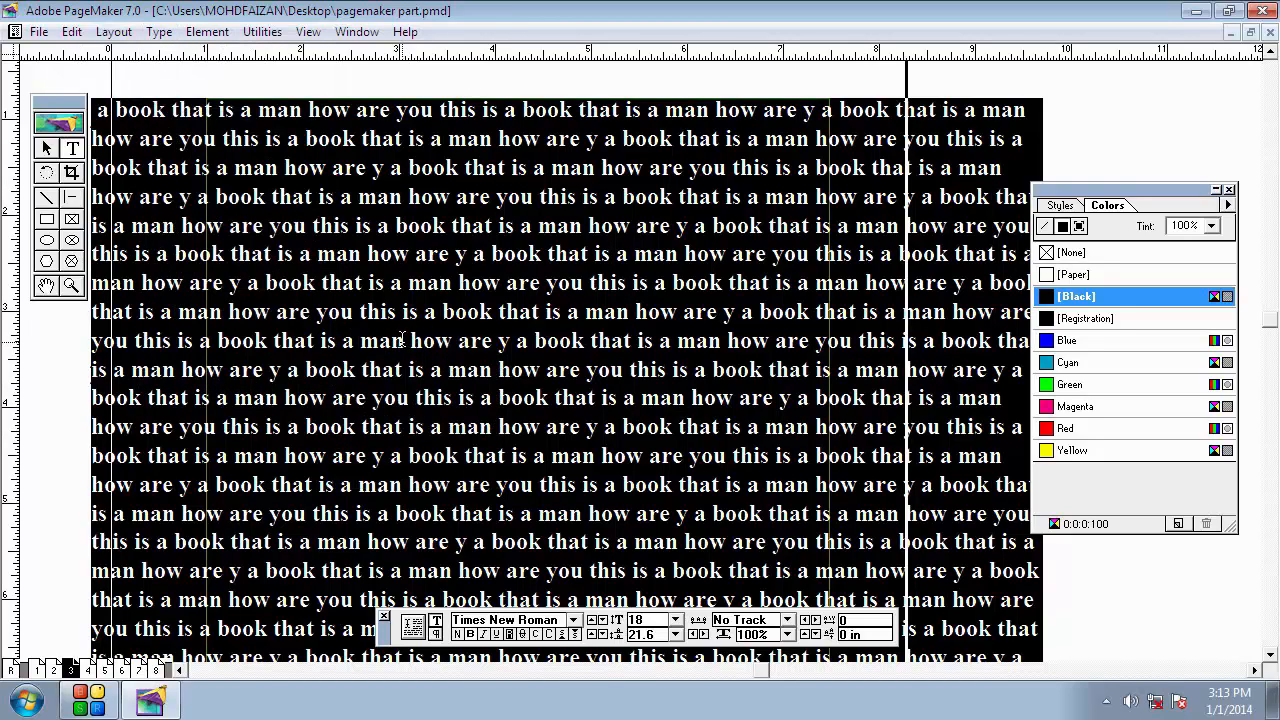
left_click(159, 31)
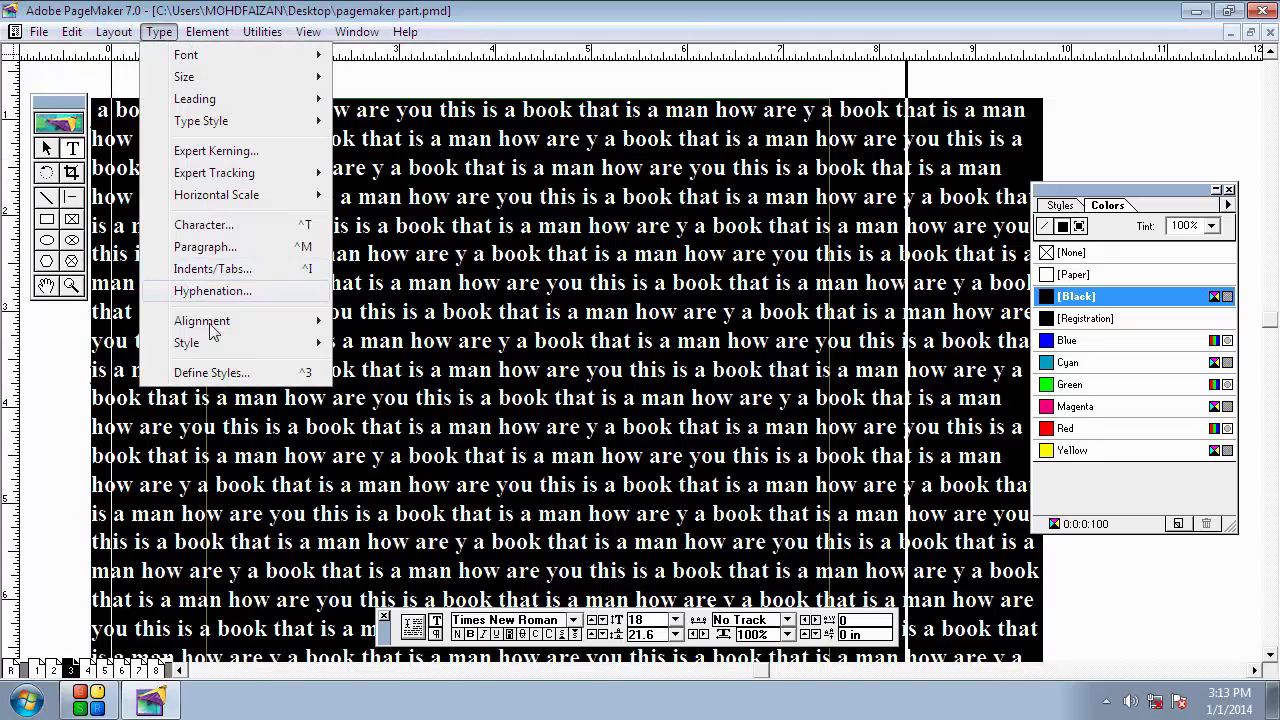
mouse_move(217, 343)
left_click(380, 366)
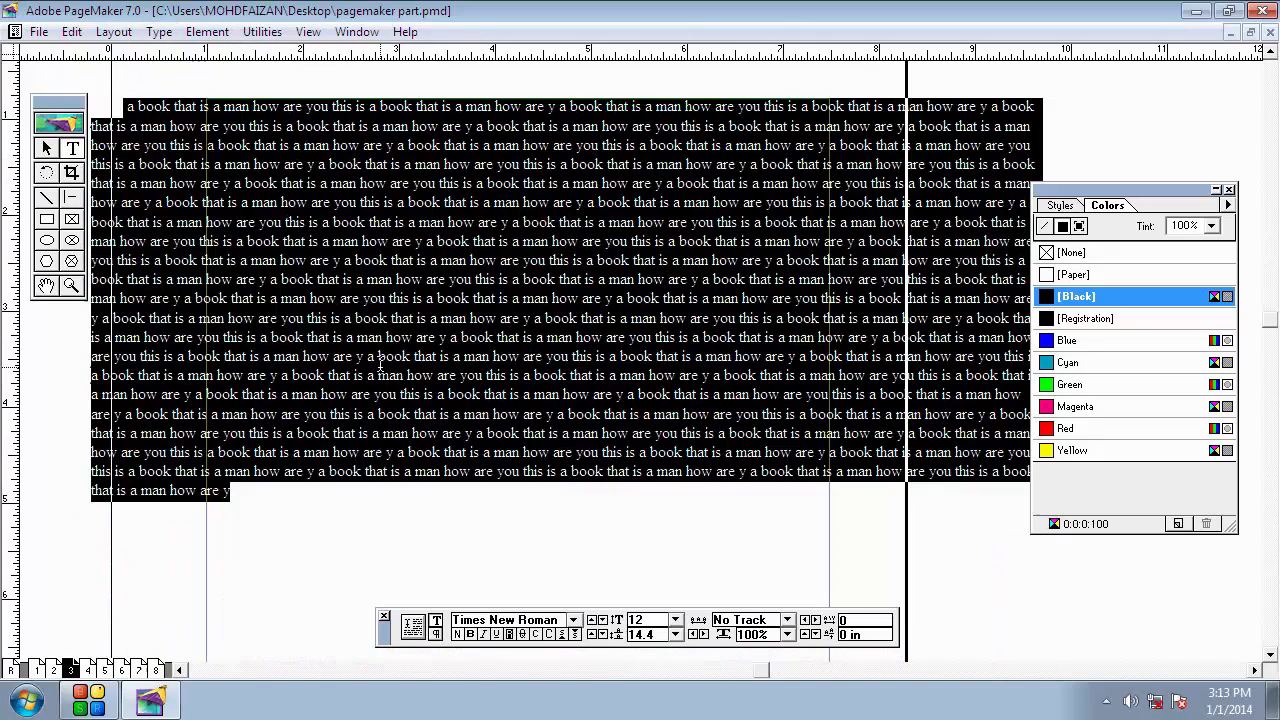
left_click(400, 288)
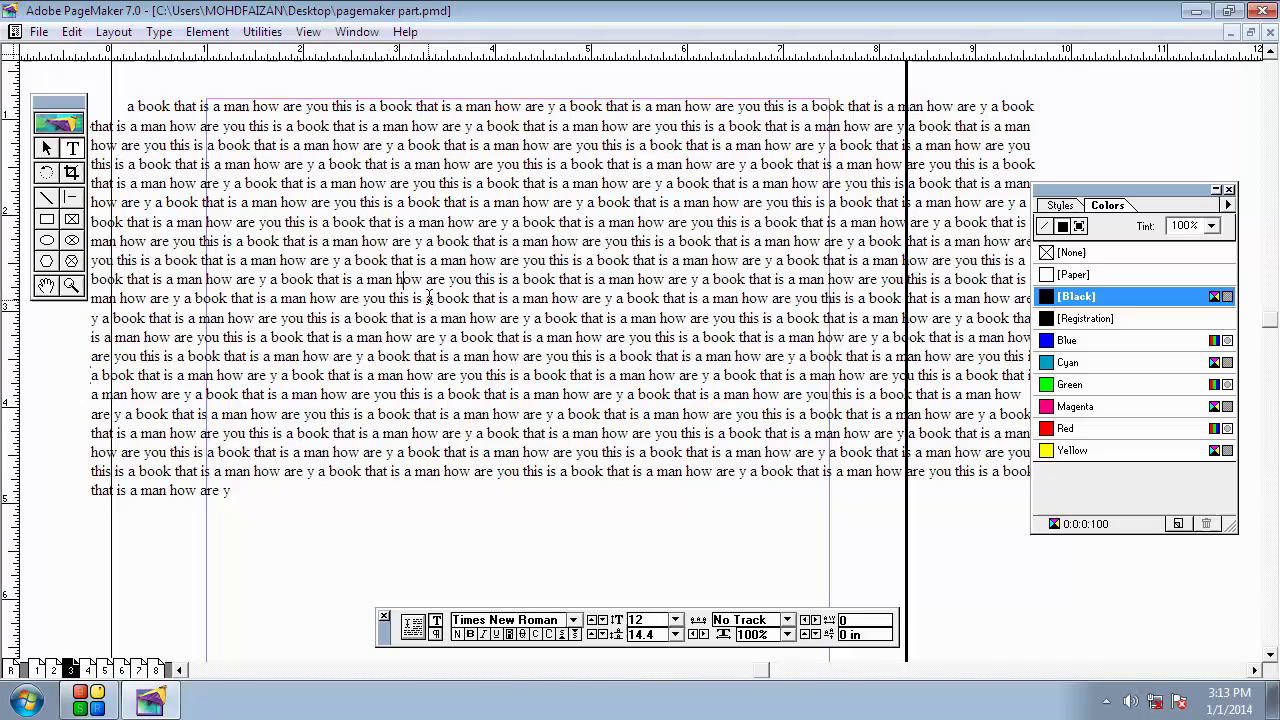
Select the whole text again and set its style to [No style]
triple_click(350, 300)
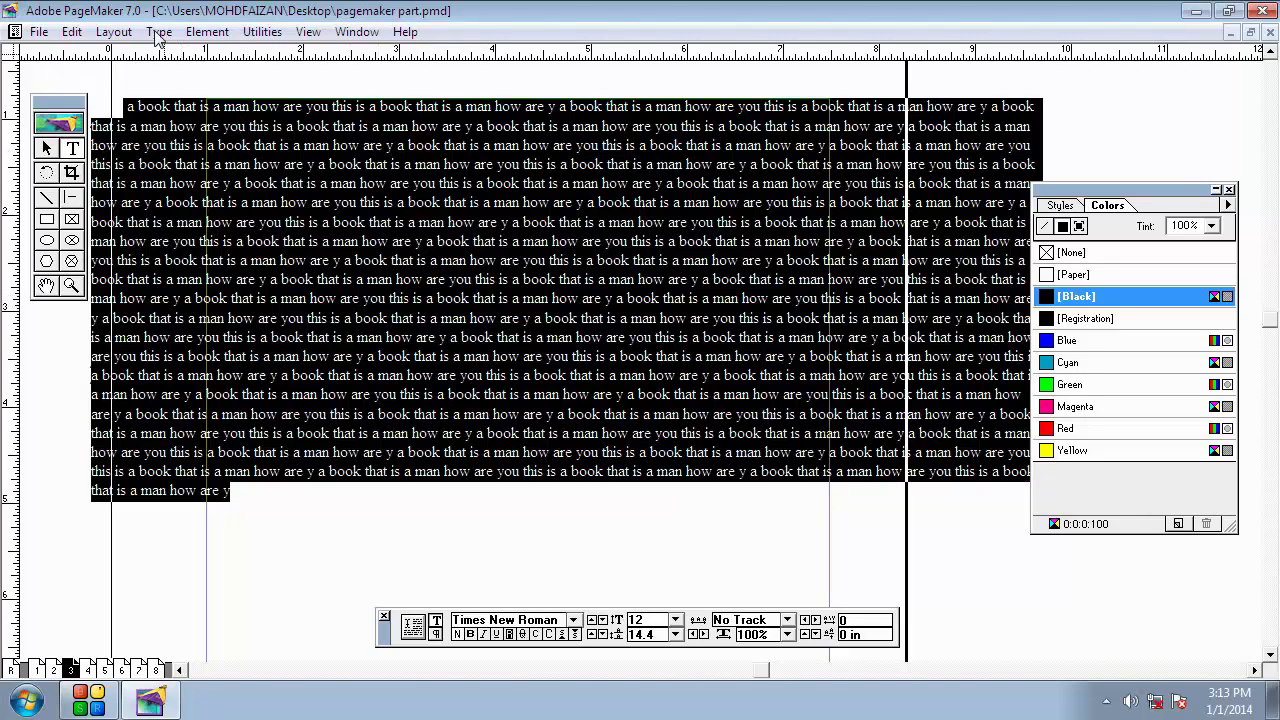
left_click(159, 31)
mouse_move(255, 343)
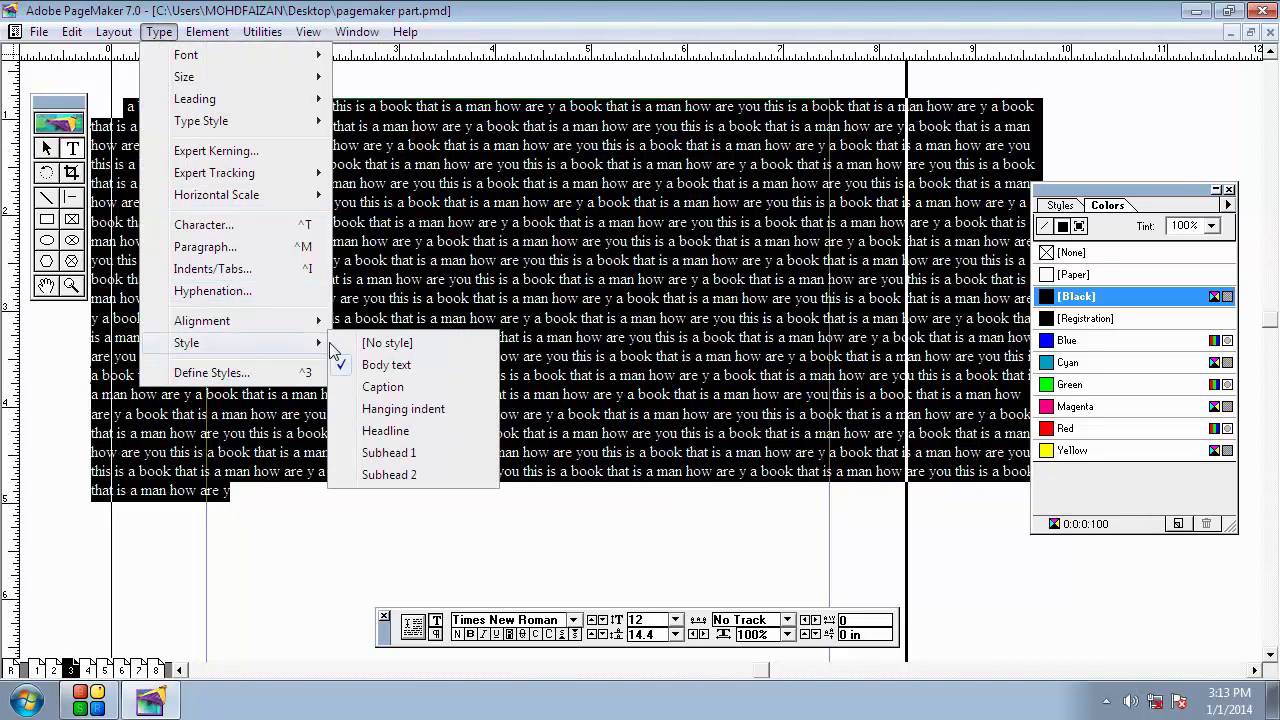
left_click(382, 365)
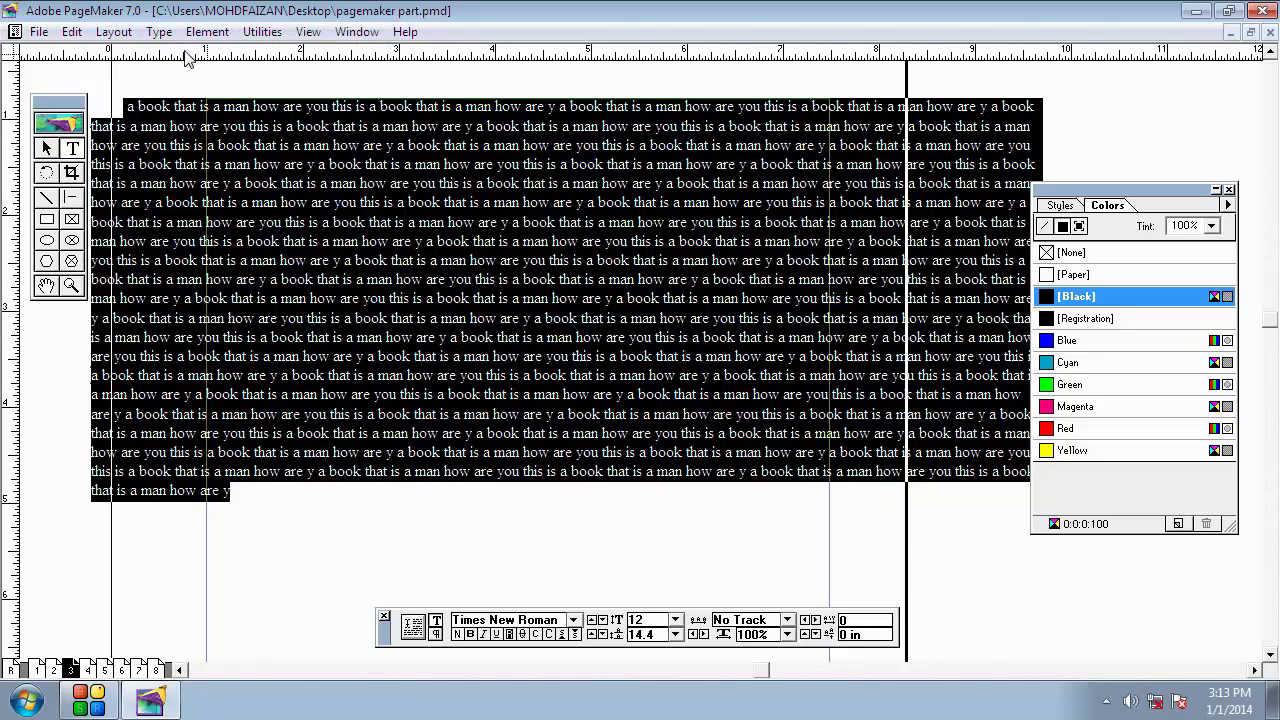
Start a new style in Define Styles, enter a first name as its name, and keep it based on No style with Same style next
left_click(159, 31)
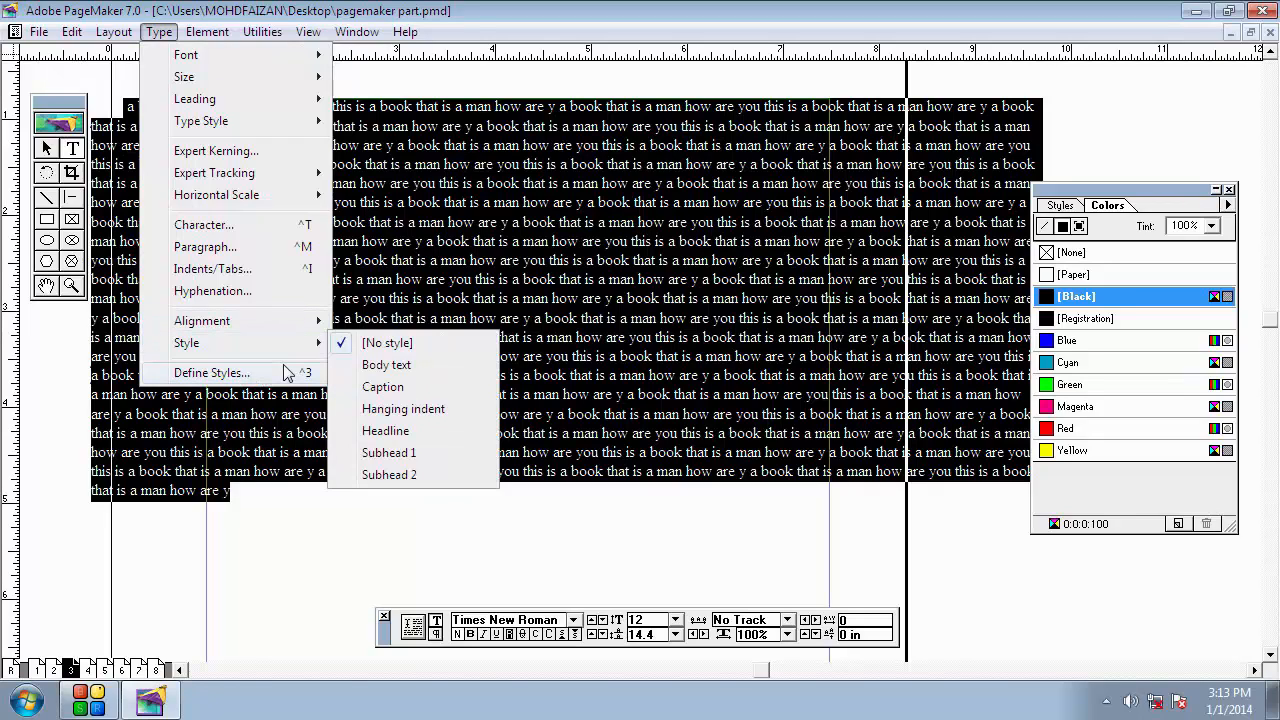
left_click(240, 374)
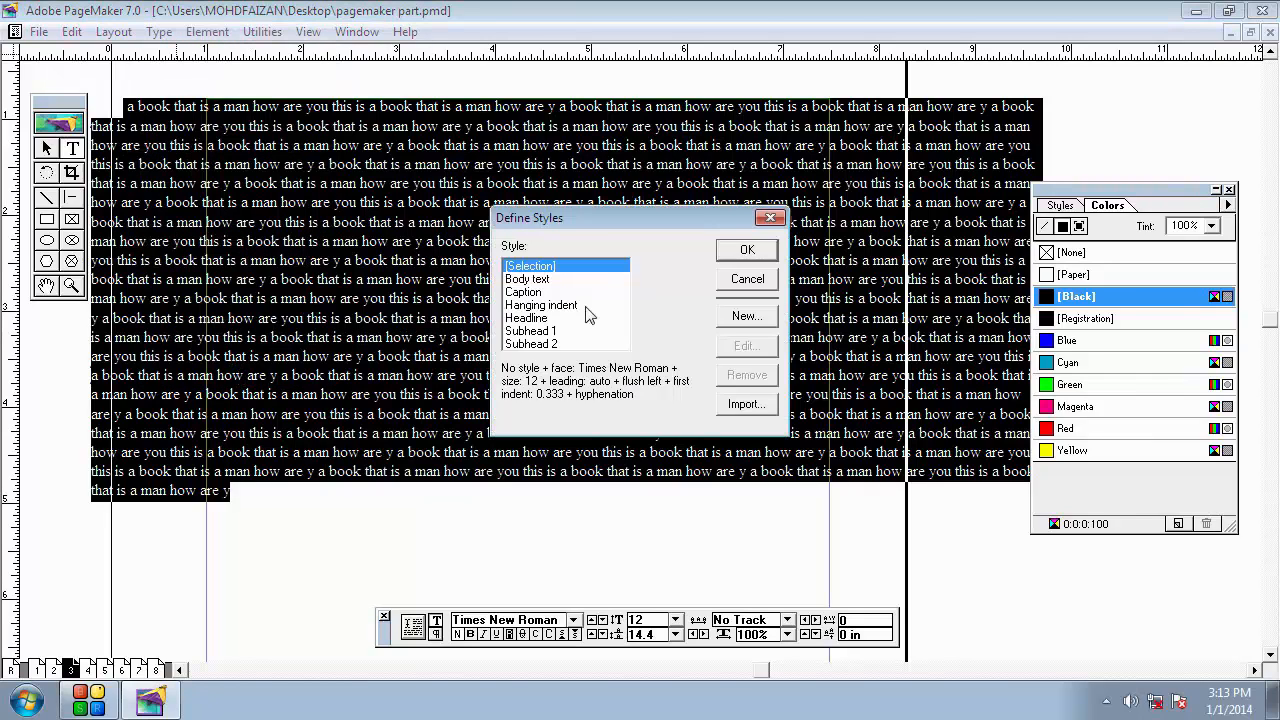
left_click_drag(571, 216, 410, 199)
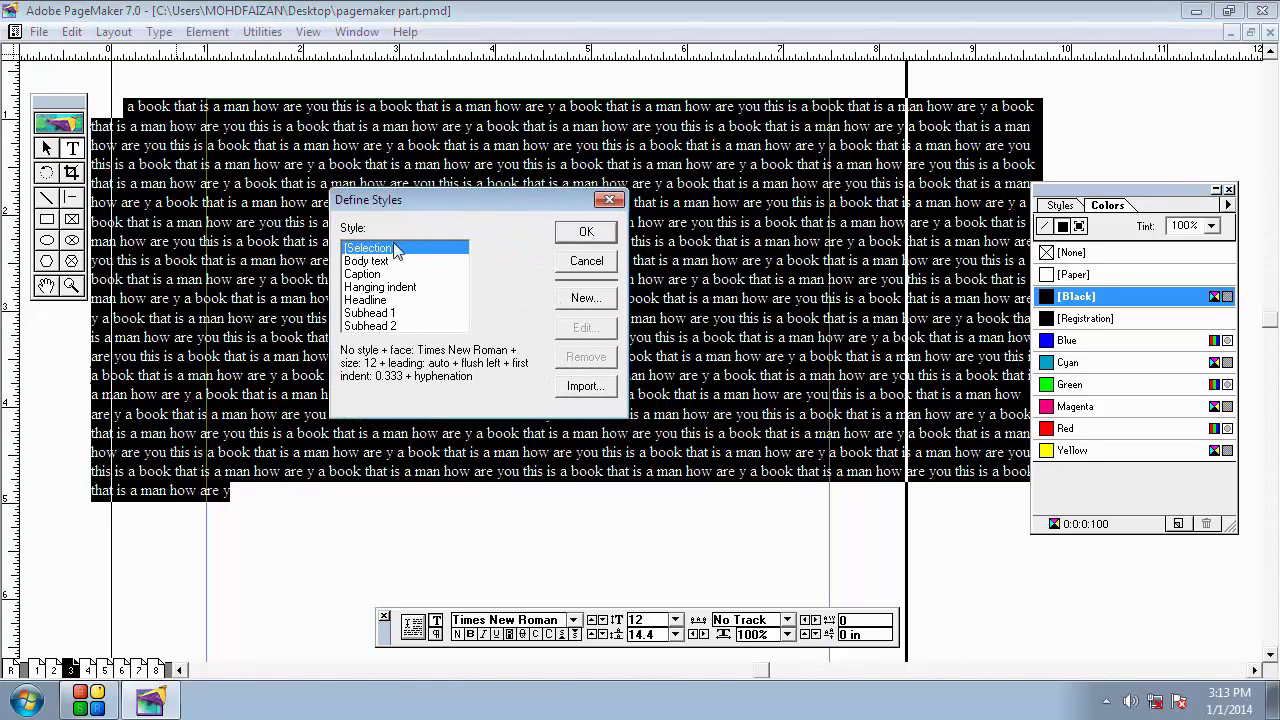
left_click(581, 300)
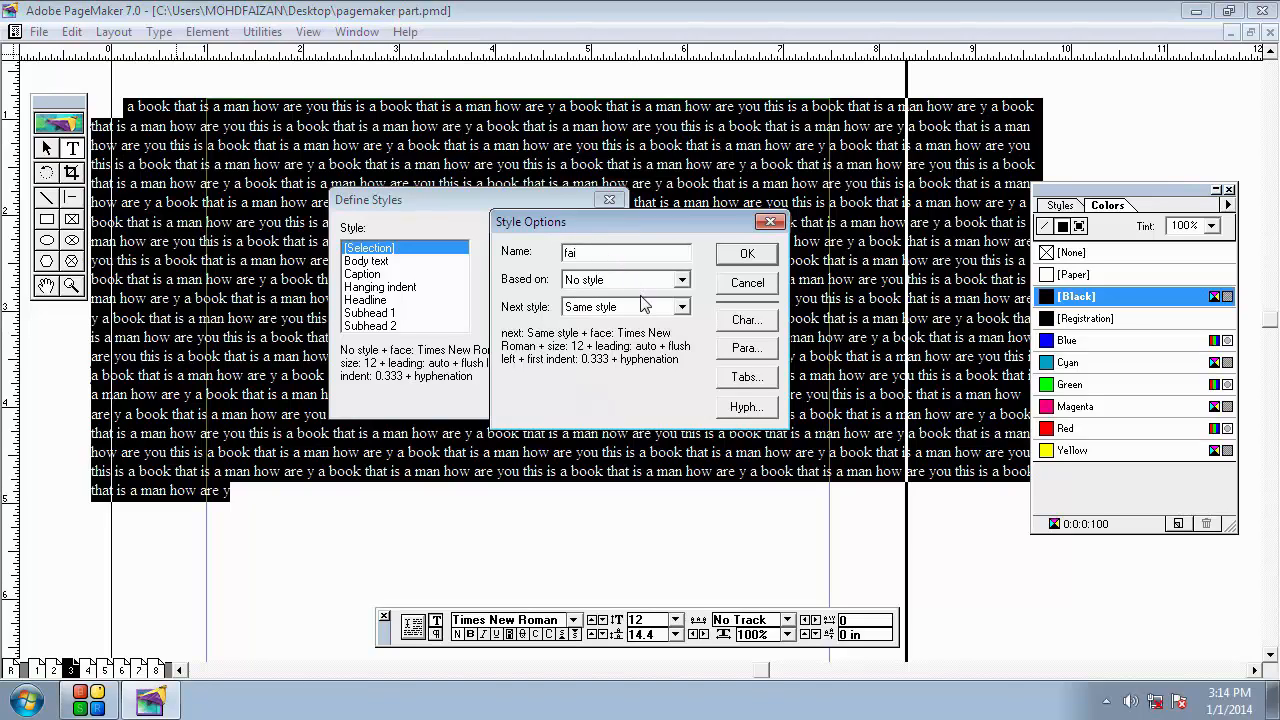
type("faiz")
left_click(663, 287)
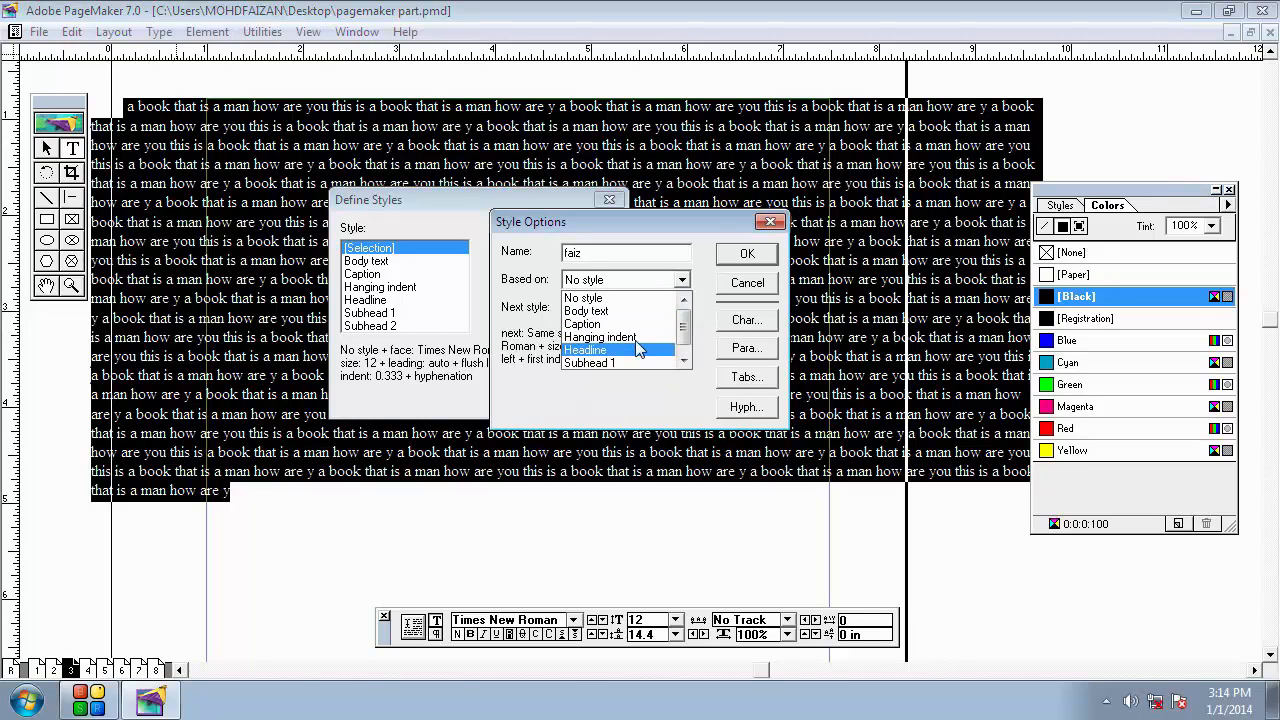
left_click(674, 397)
left_click(682, 307)
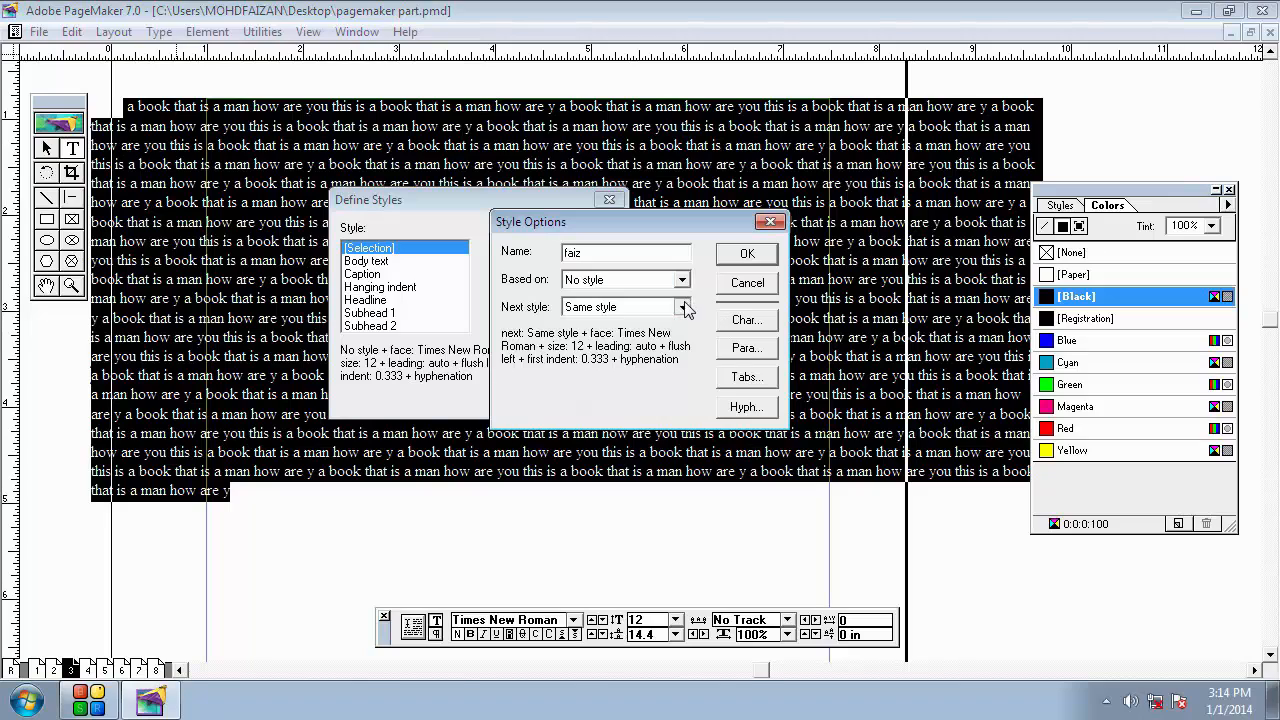
left_click(684, 308)
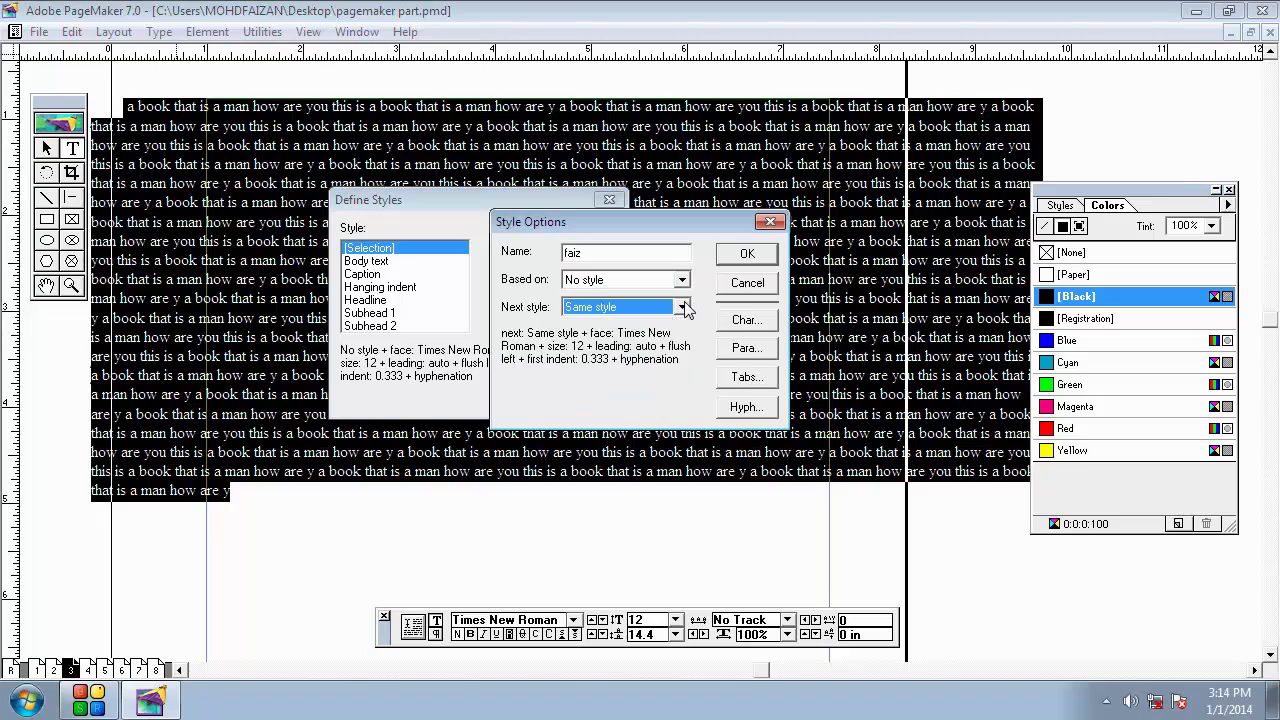
Set the new style's character font to Kruti Dev 150 and its size to 24 points
left_click(740, 321)
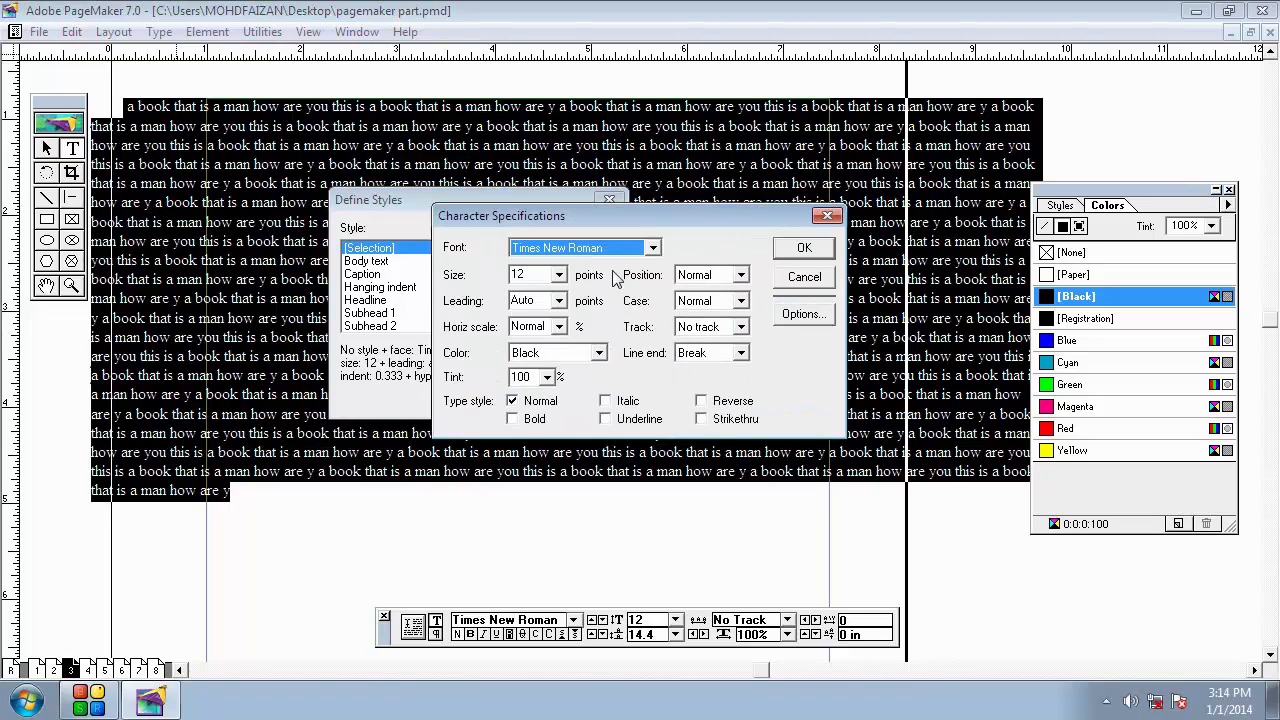
left_click(650, 249)
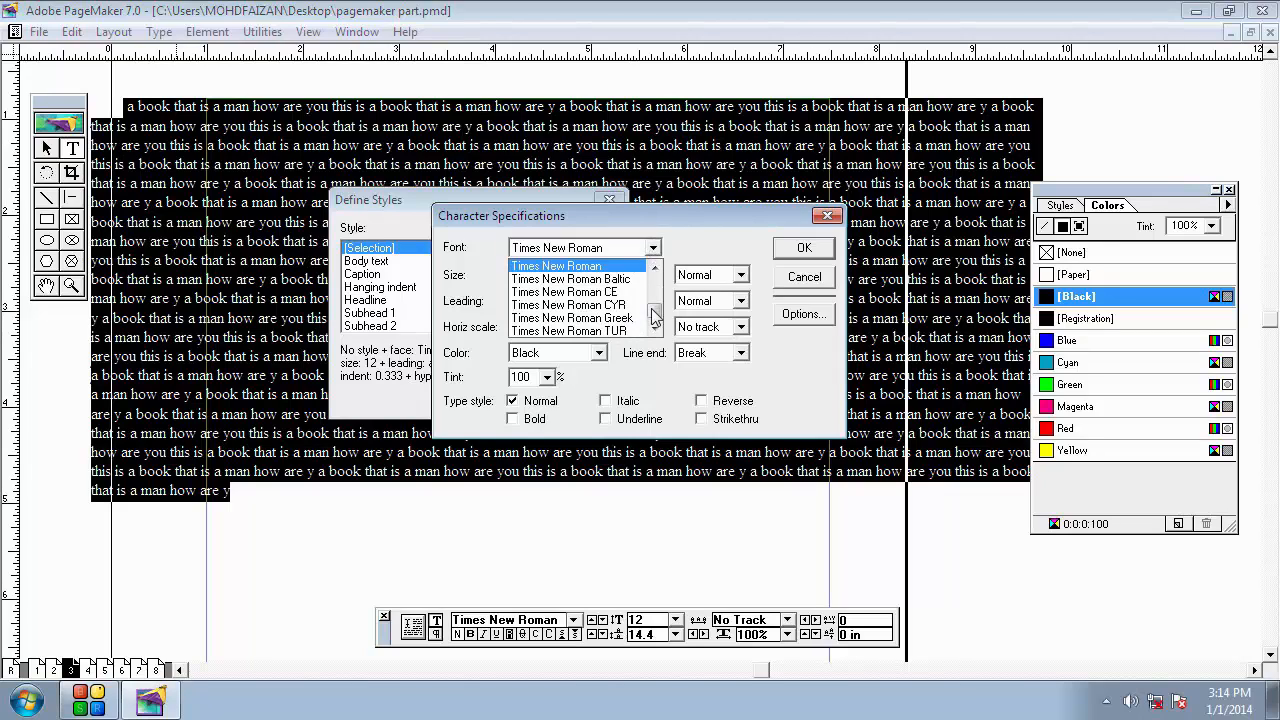
mouse_move(652, 310)
left_mouse_down()
mouse_move(650, 282)
mouse_move(650, 297)
left_mouse_up()
left_click(543, 291)
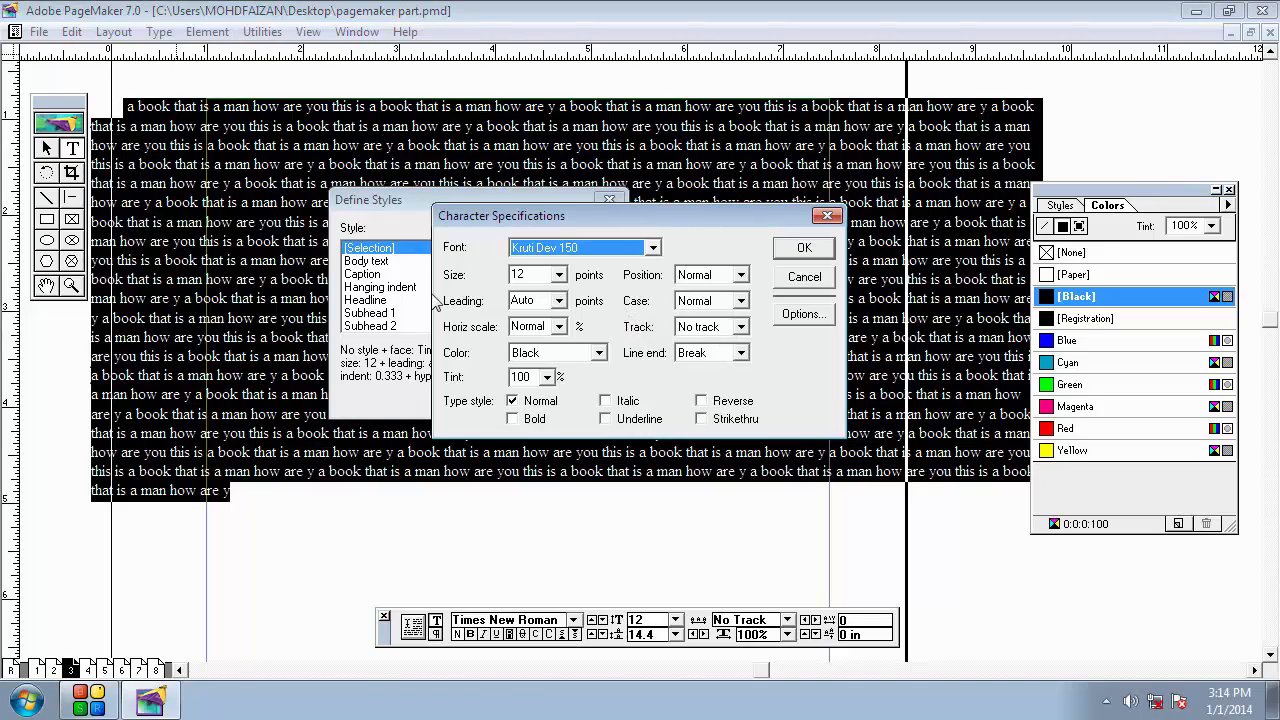
left_click(559, 274)
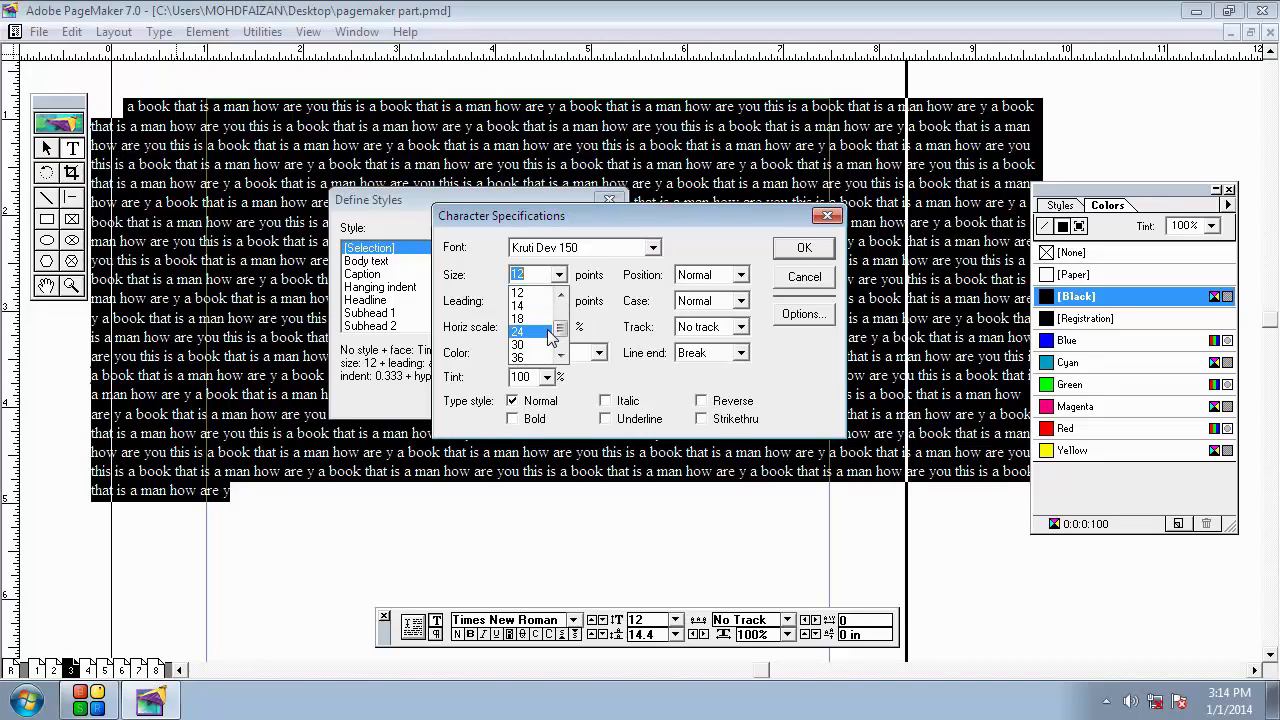
left_click(548, 328)
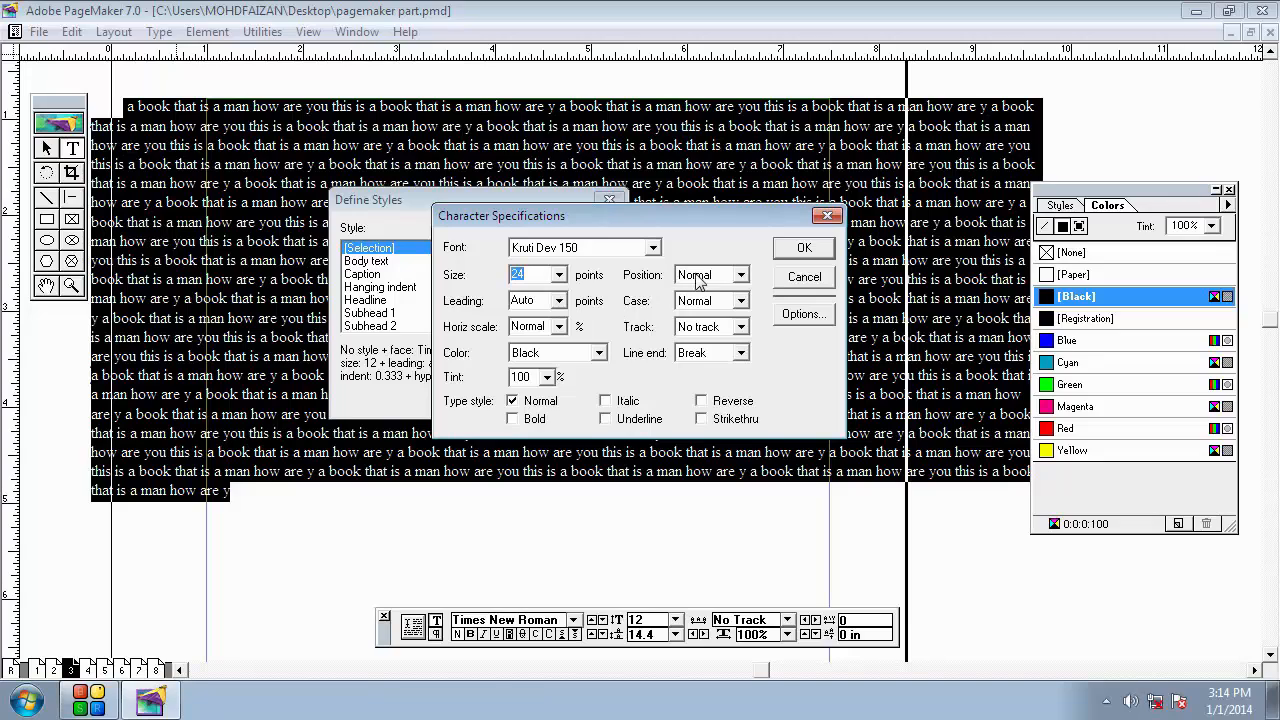
Set the style's text color to Green and its type style to bold and italic, and accept the character specifications
left_click(599, 353)
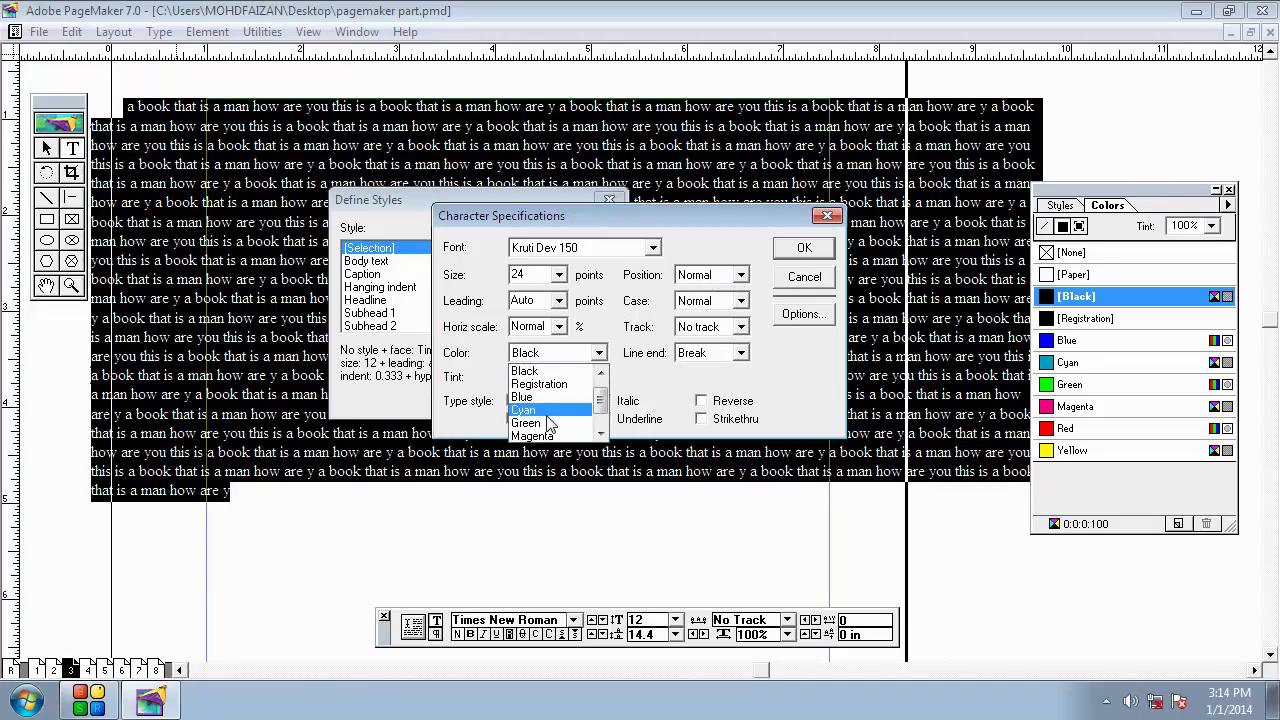
left_click(553, 423)
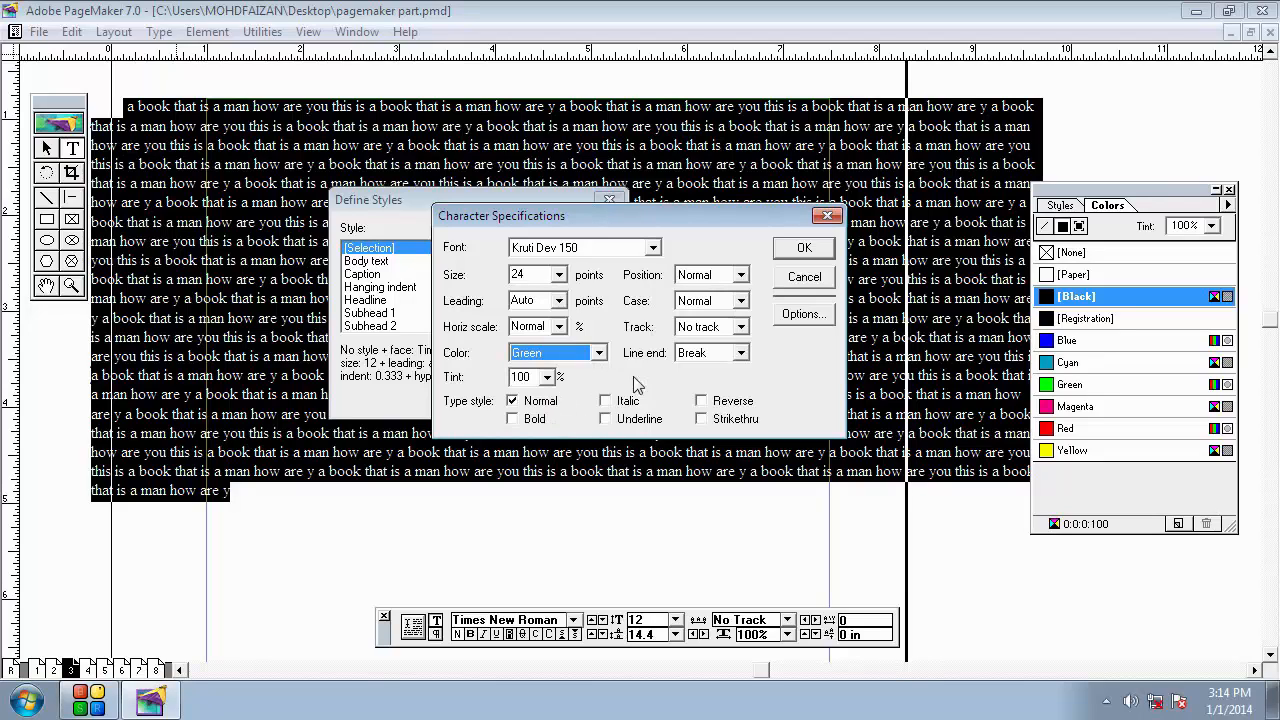
left_click(605, 401)
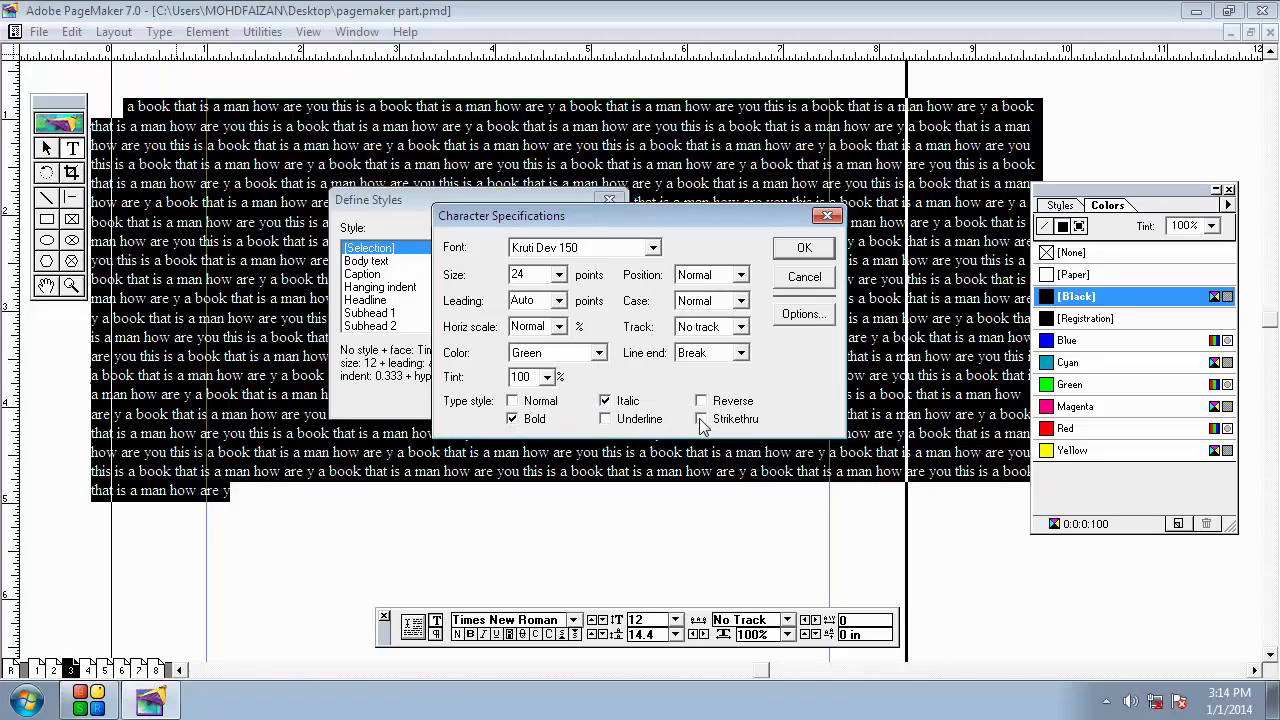
left_click(802, 249)
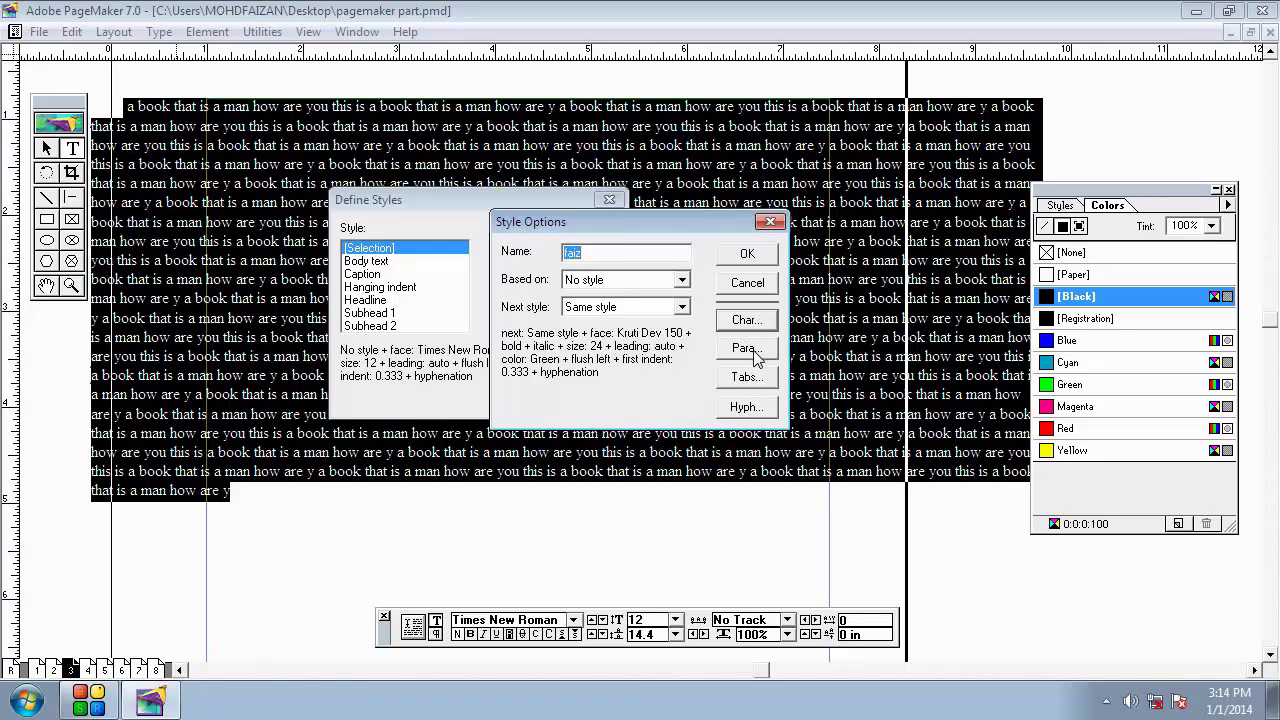
Set the style's paragraph indents to left 2, first 1 and right 2 inches
left_click(746, 350)
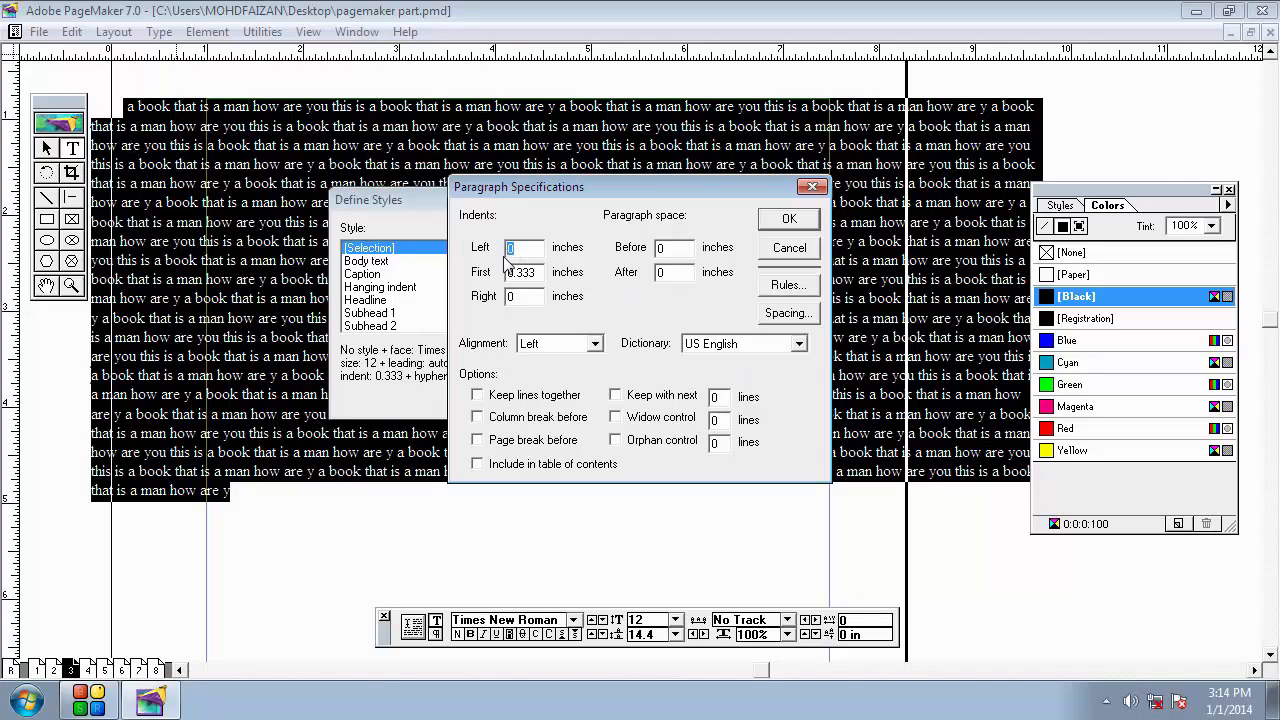
type("2")
double_click(522, 271)
type("1")
left_click(781, 222)
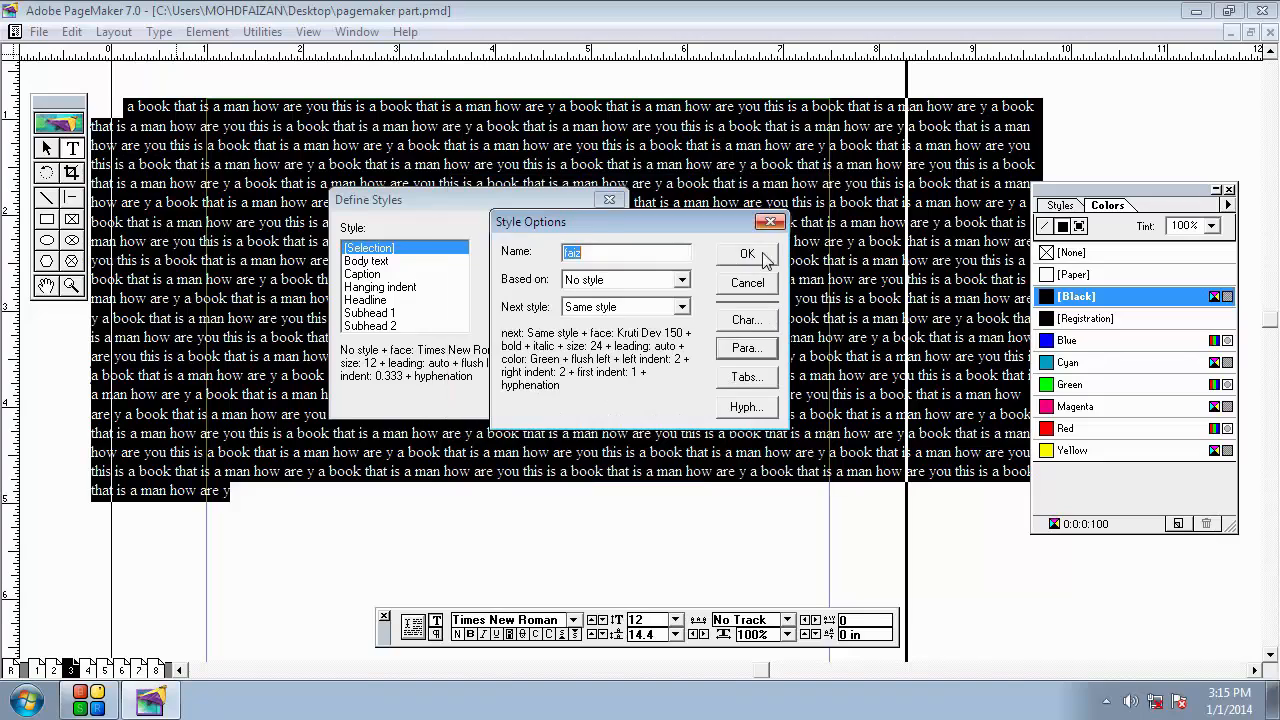
Look at the style's Indents/Tabs and Hyphenation settings, closing each without changes
left_click(743, 378)
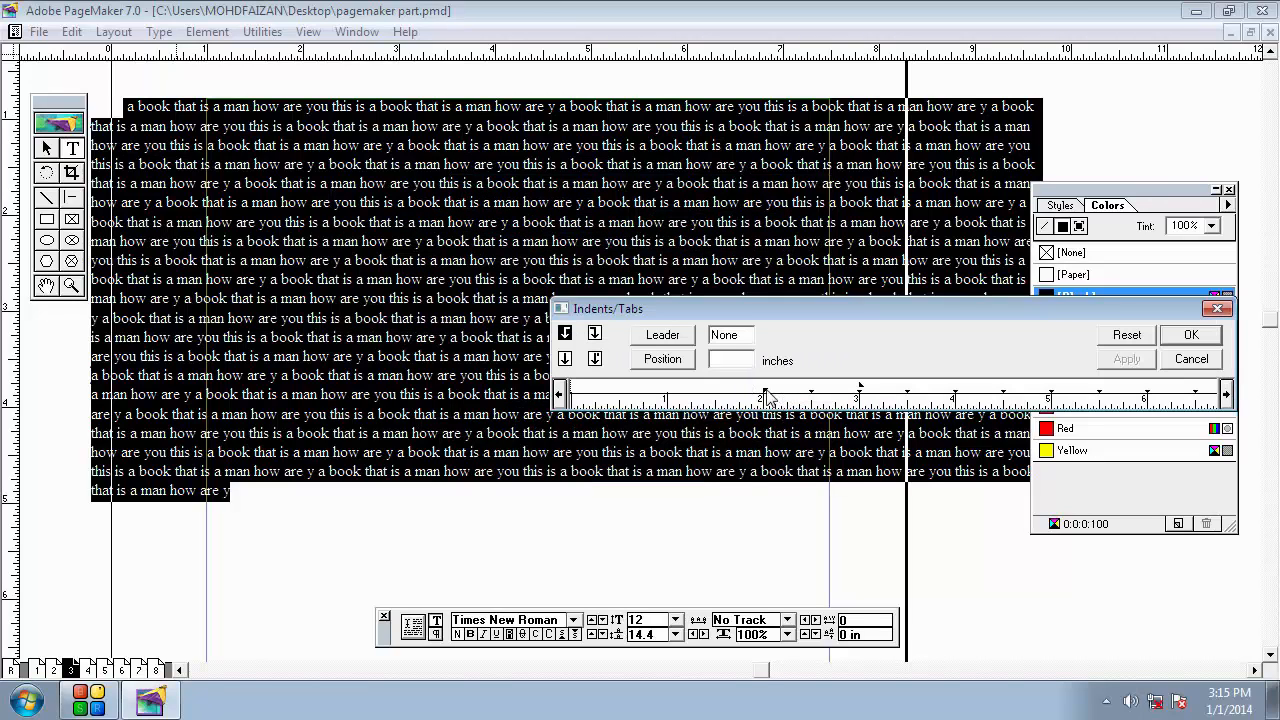
left_click(1191, 359)
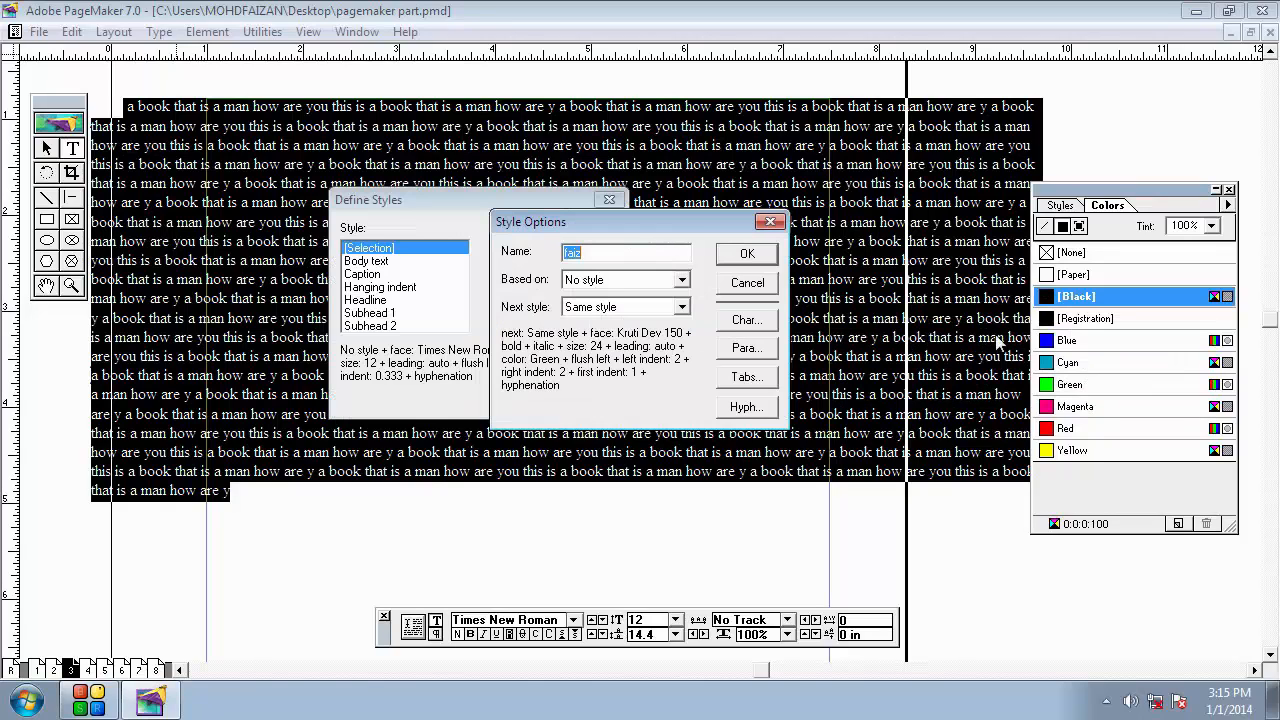
left_click(756, 413)
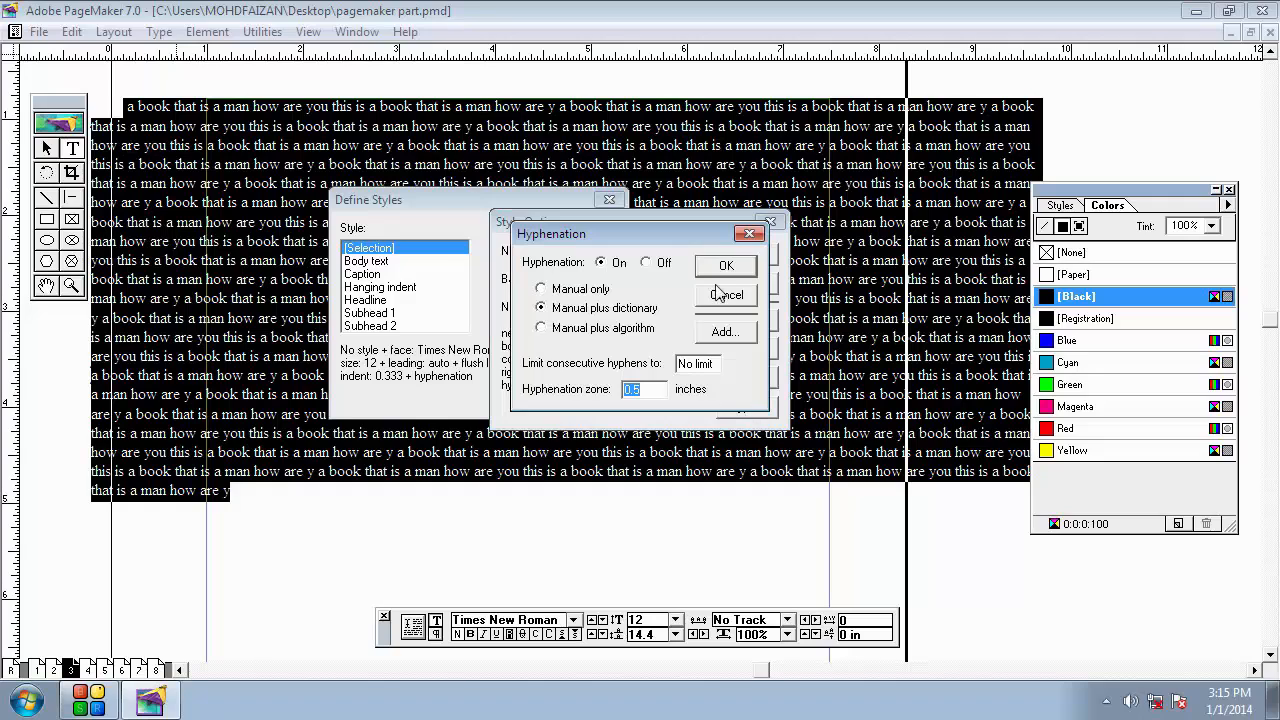
left_click(749, 234)
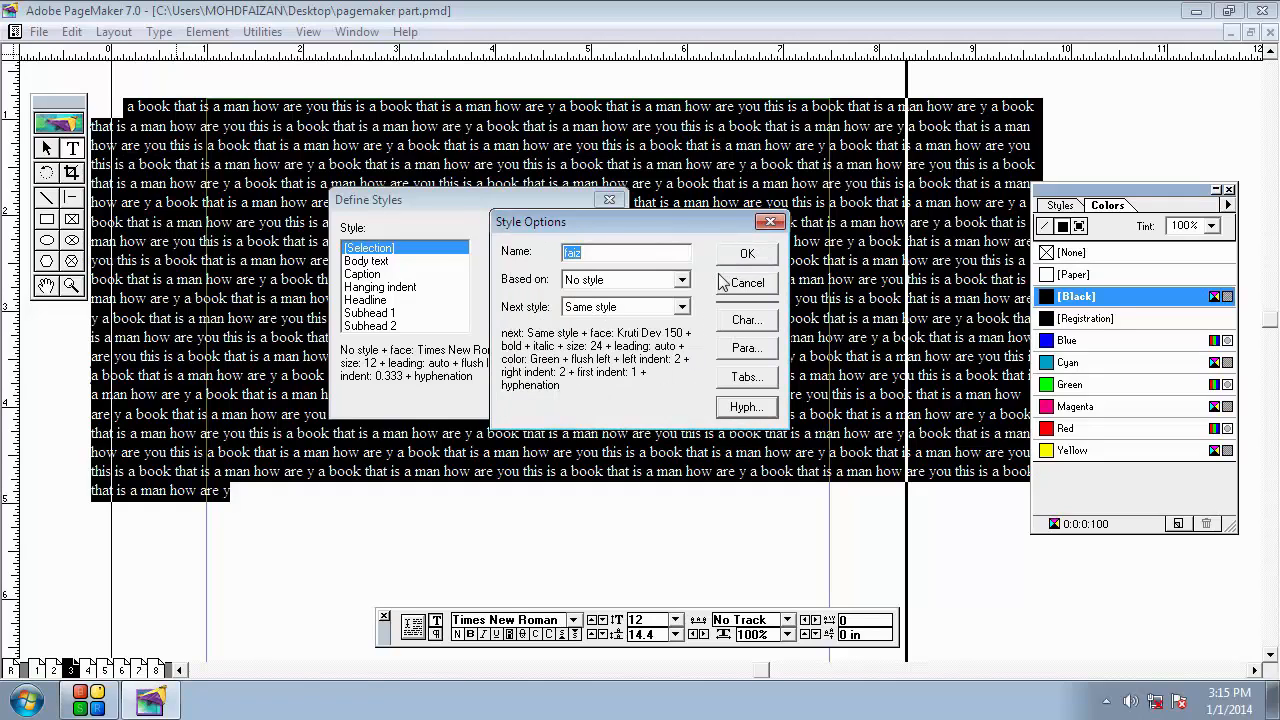
Save the new custom style, apply it to the selected text block and clear the selection
left_click(745, 254)
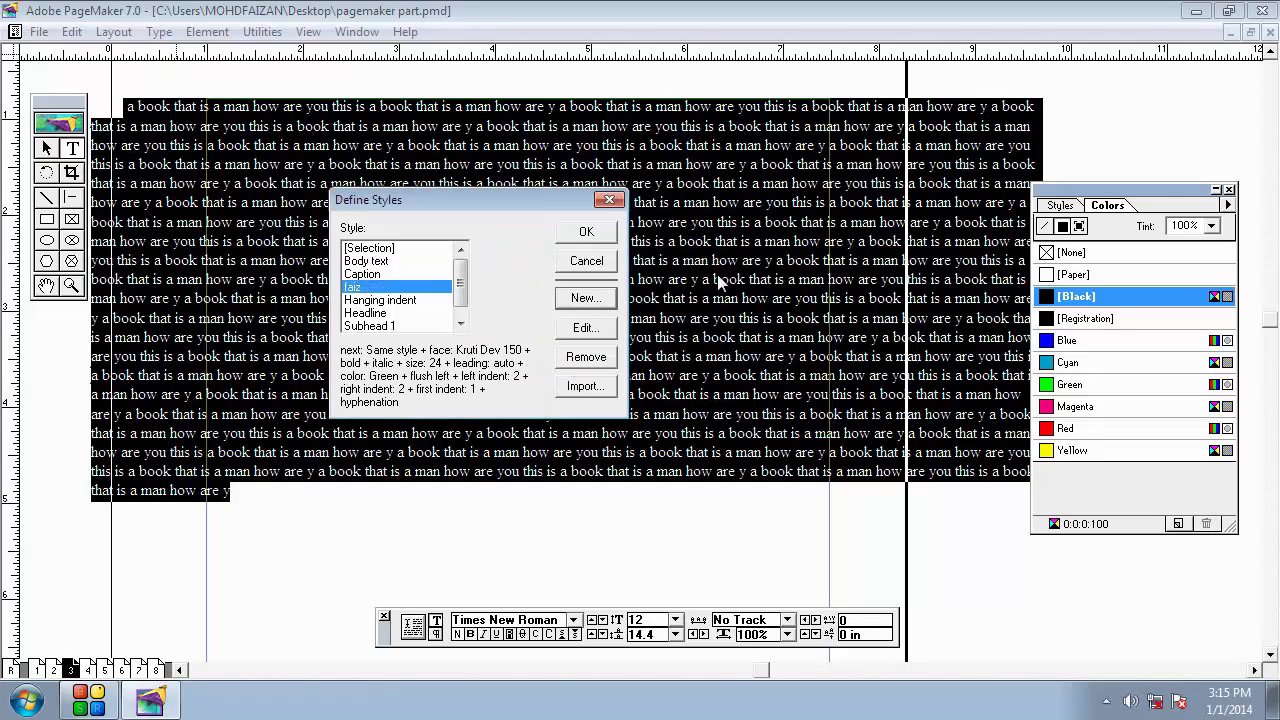
left_click(585, 232)
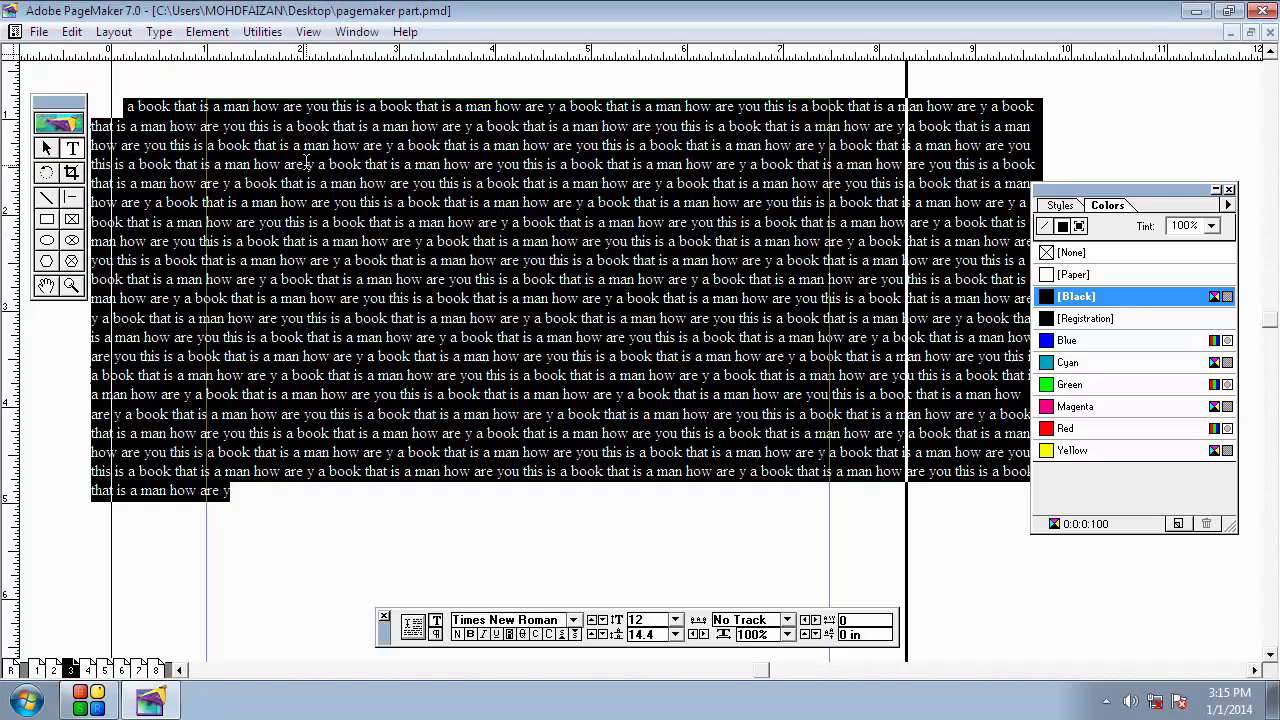
left_click(166, 35)
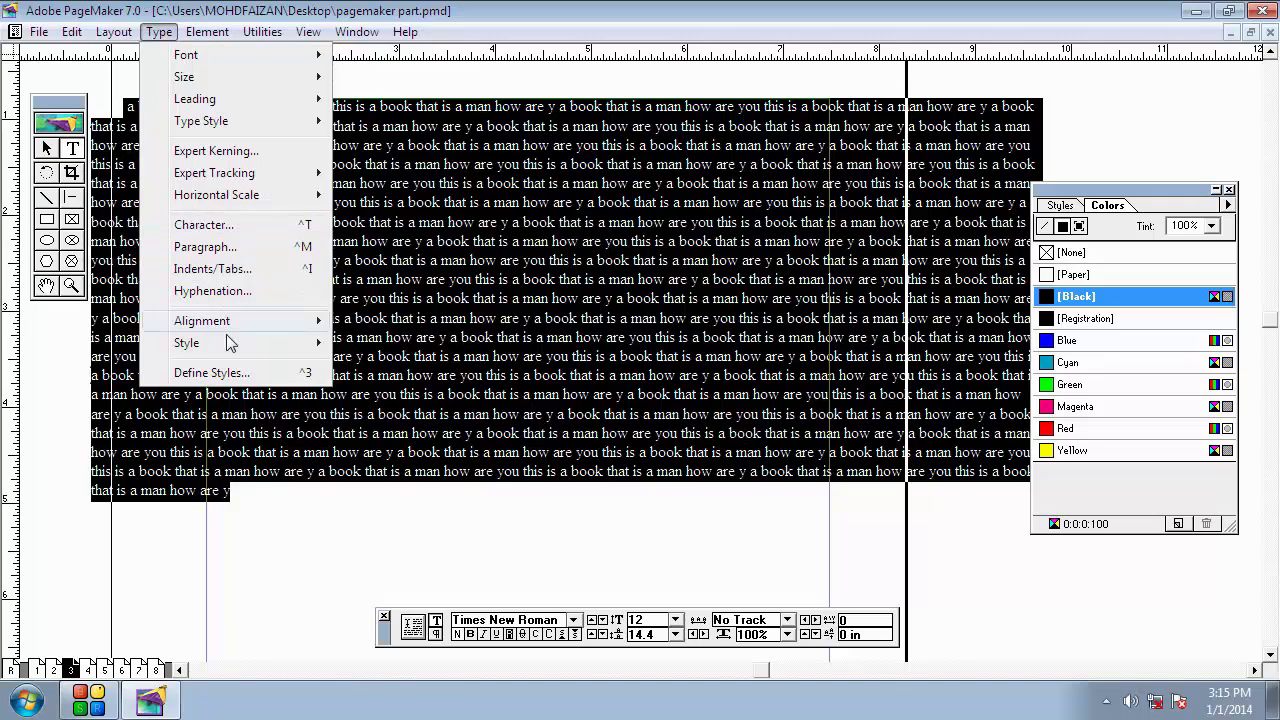
mouse_move(235, 346)
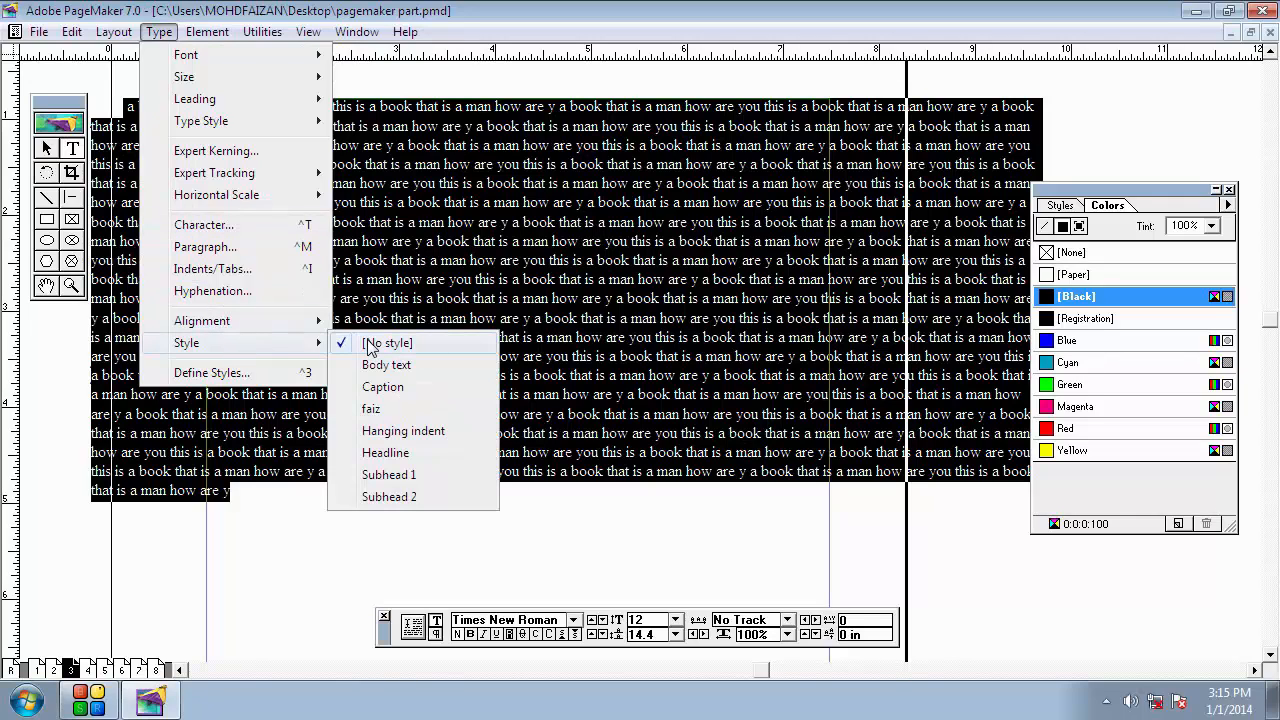
left_click(406, 410)
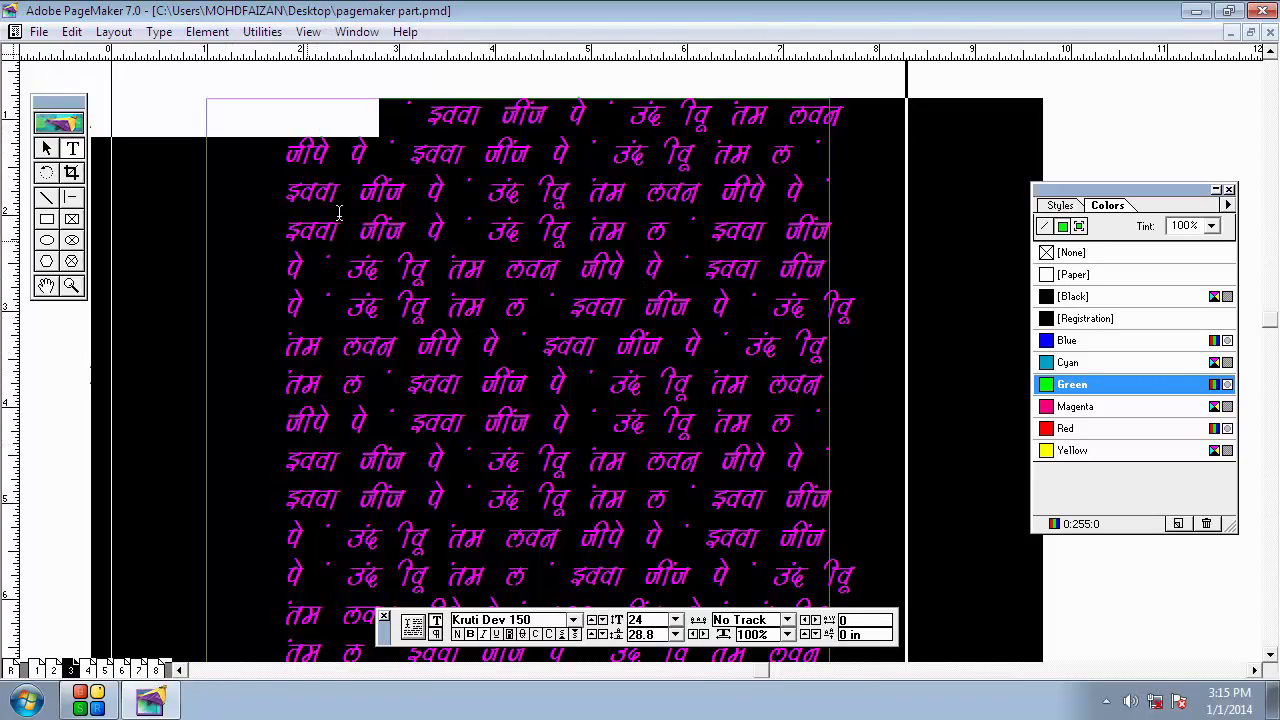
left_click(518, 243)
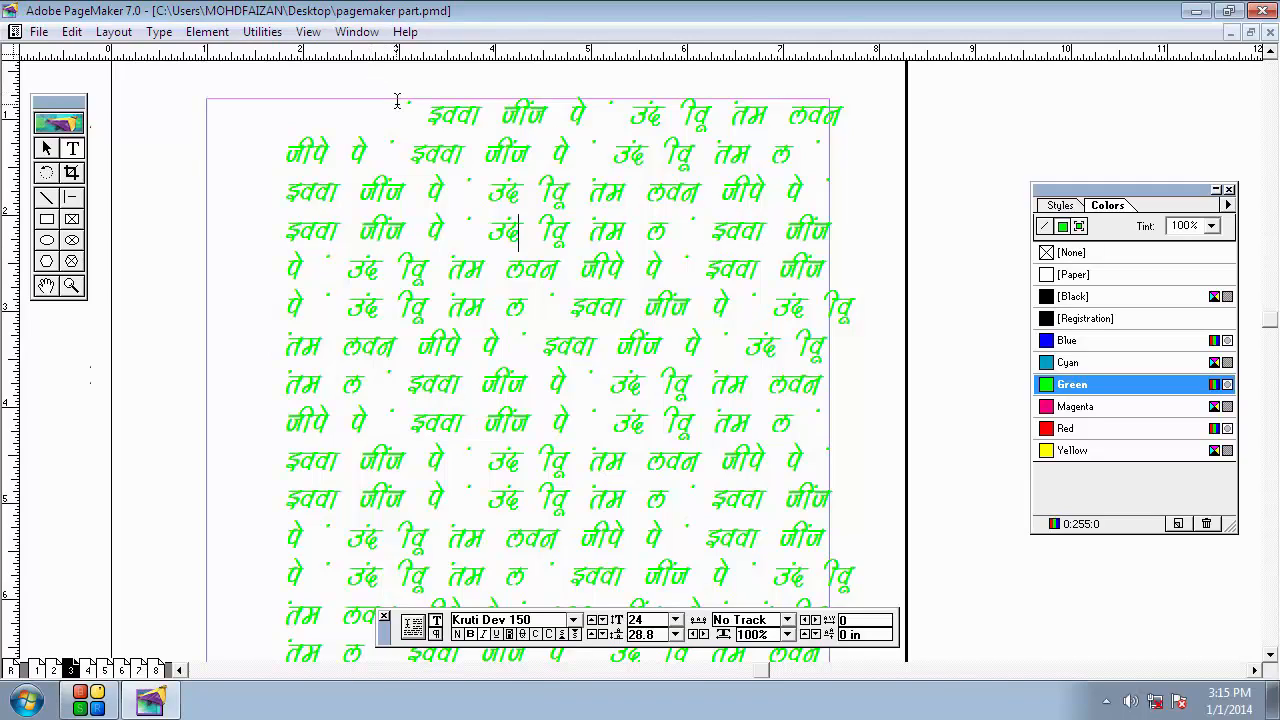
left_click(226, 143)
left_click(212, 34)
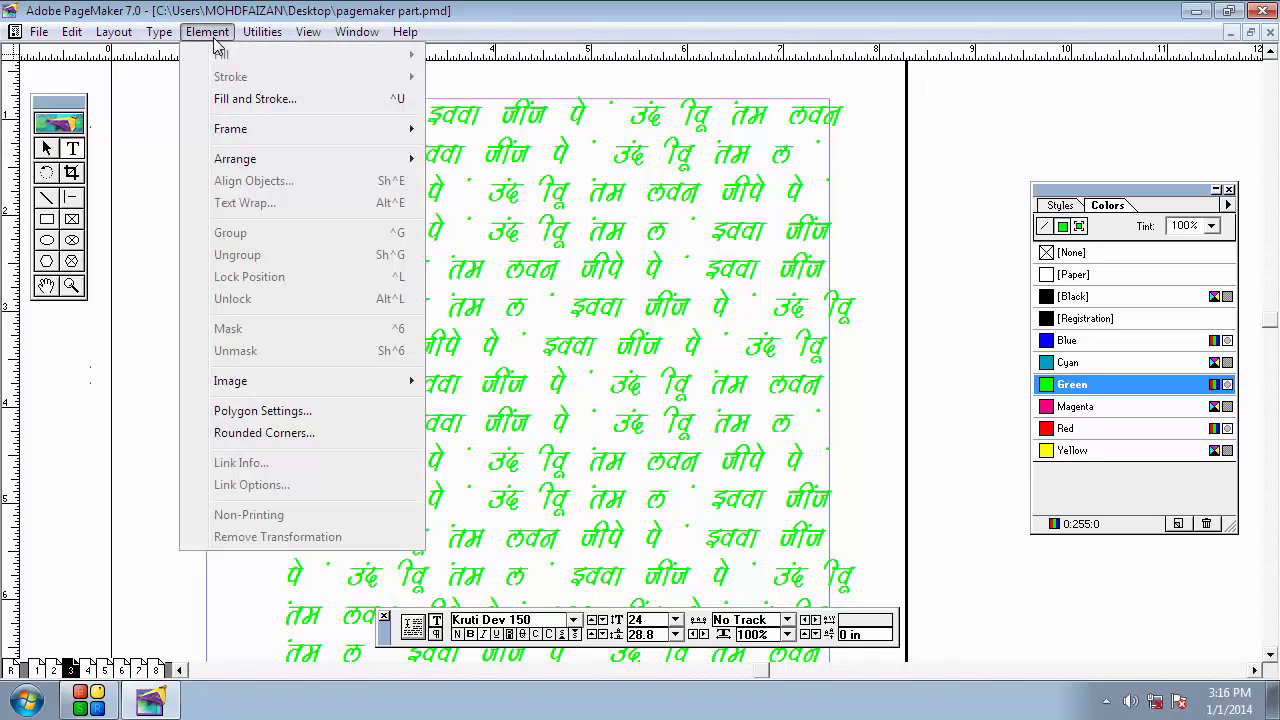
left_click(173, 94)
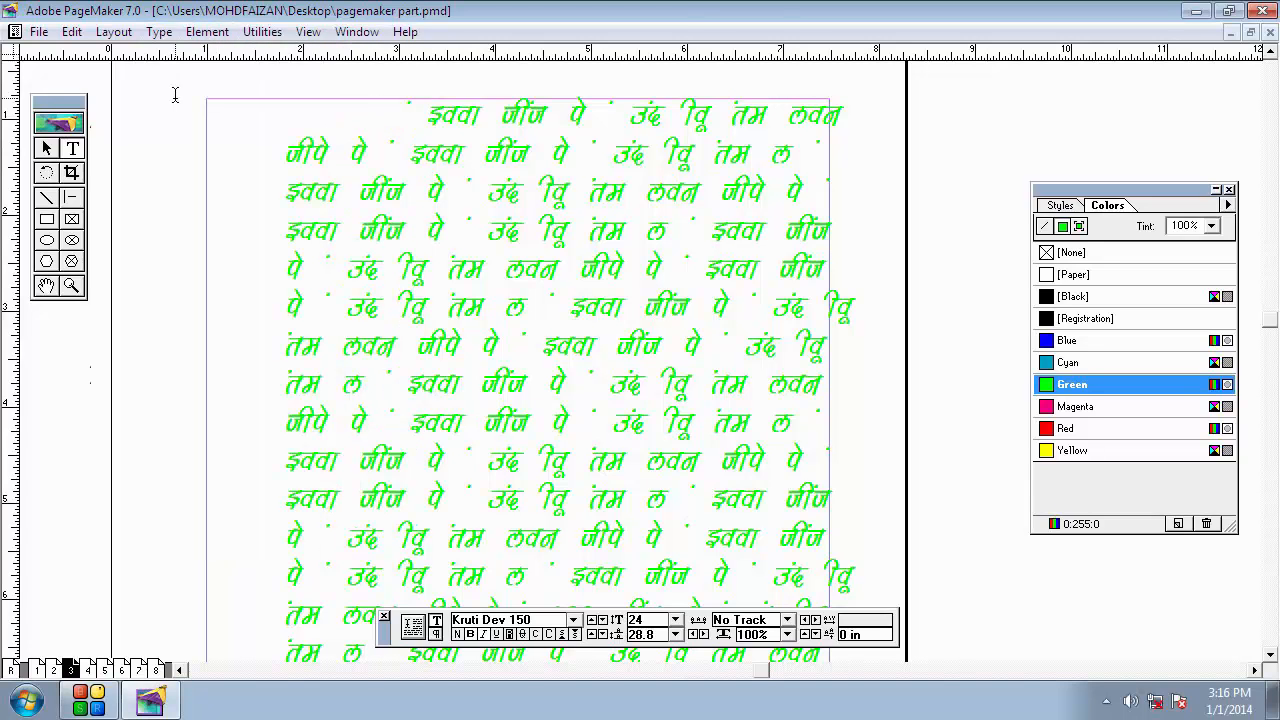